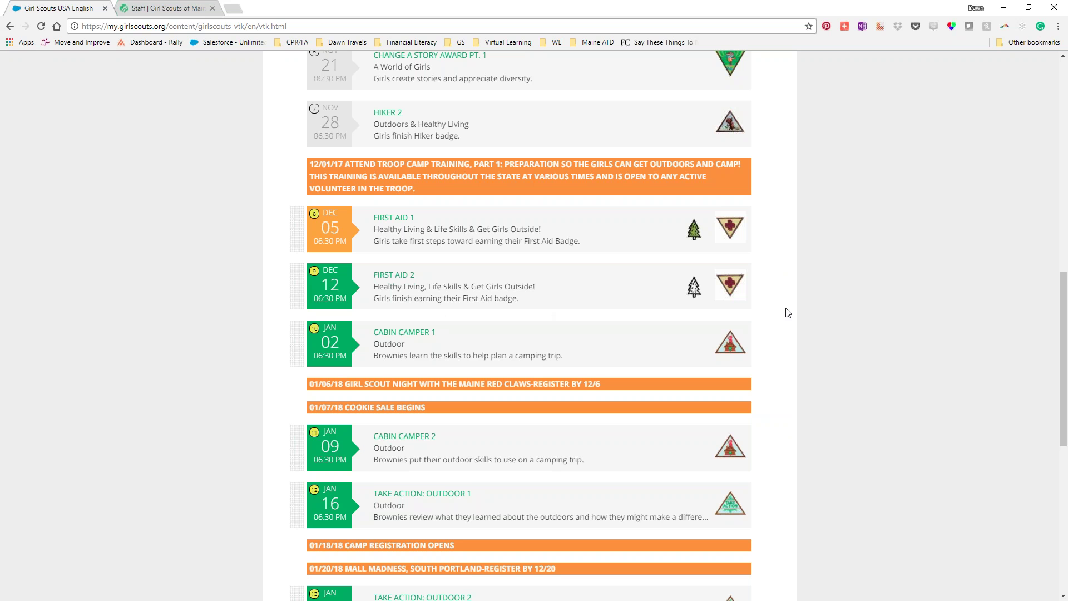
Open the full calendar options from the October 24 Hear a Story Award Pt. 1 meeting in the year plan.
{"action": "scroll", "coordinate": [786, 313], "scroll_direction": "up", "scroll_amount": 4}
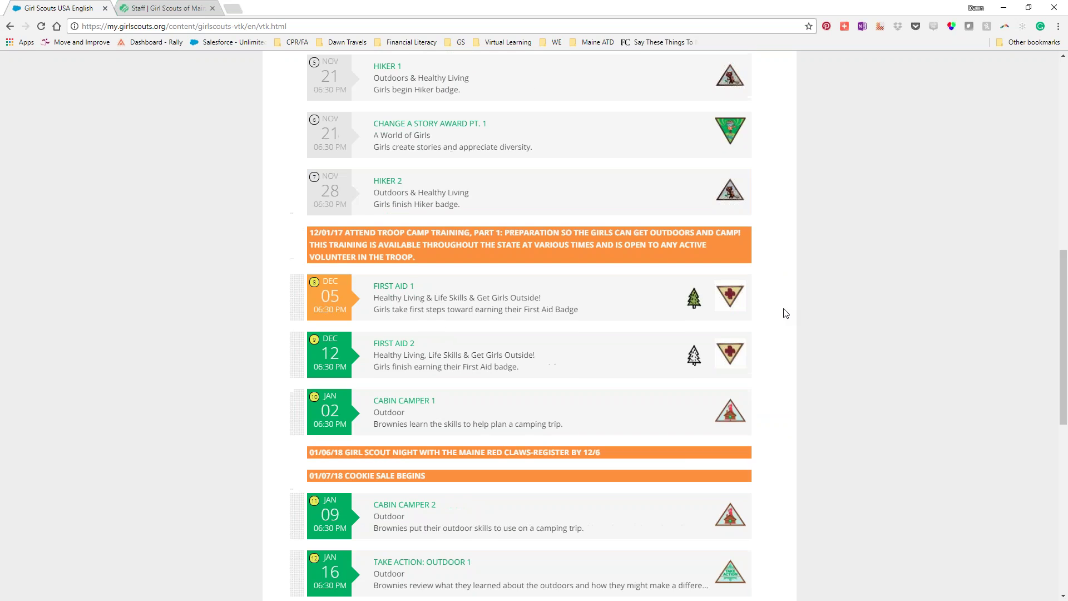
{"action": "scroll", "coordinate": [786, 313], "scroll_direction": "up", "scroll_amount": 1}
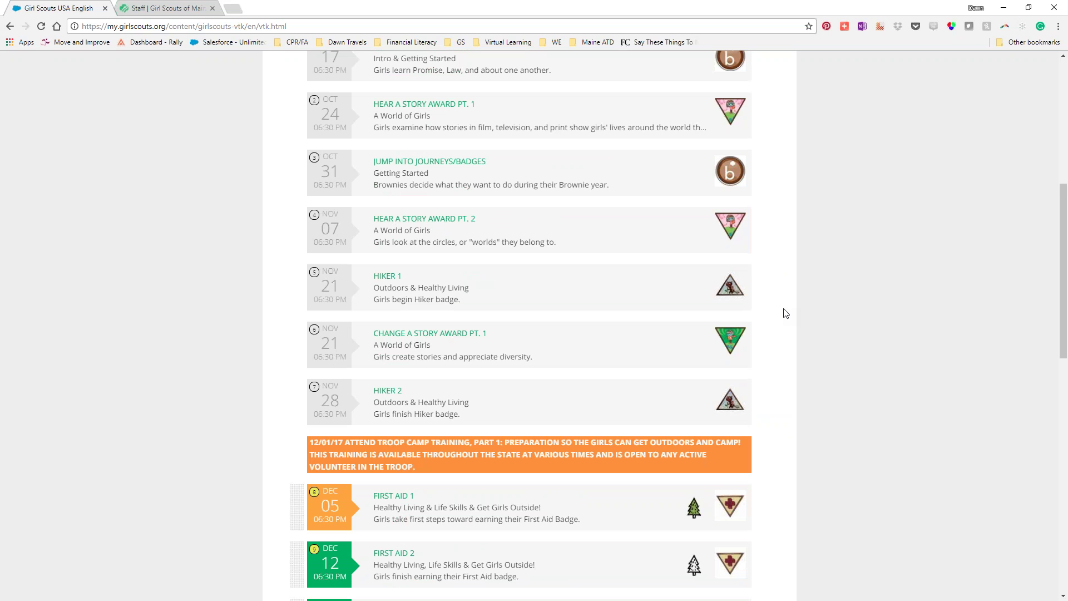
{"action": "scroll", "coordinate": [786, 313], "scroll_direction": "down", "scroll_amount": 4}
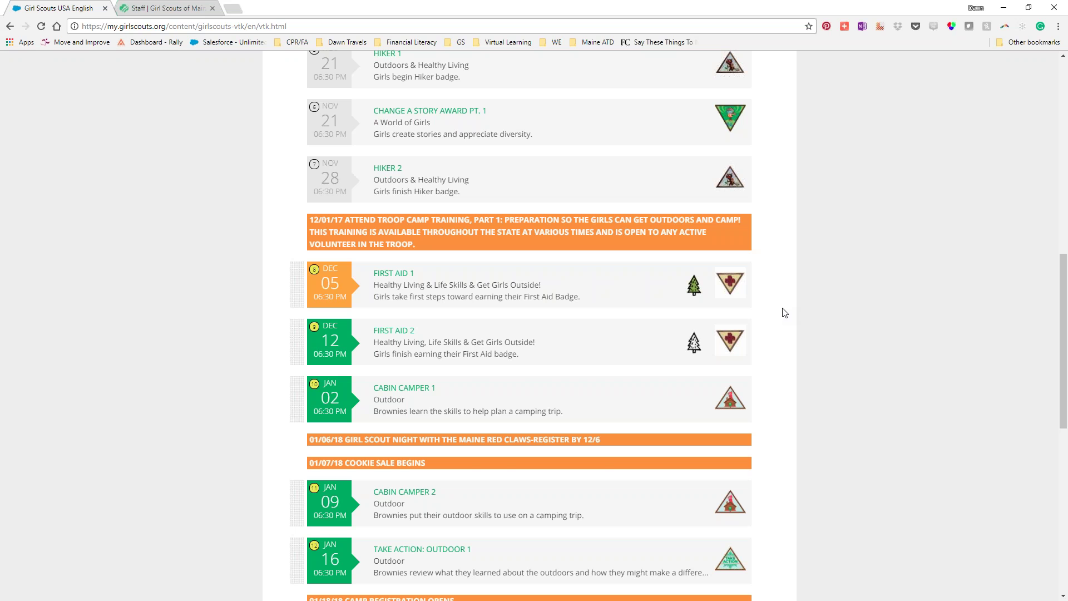
{"action": "scroll", "coordinate": [797, 287], "scroll_direction": "up", "scroll_amount": 3}
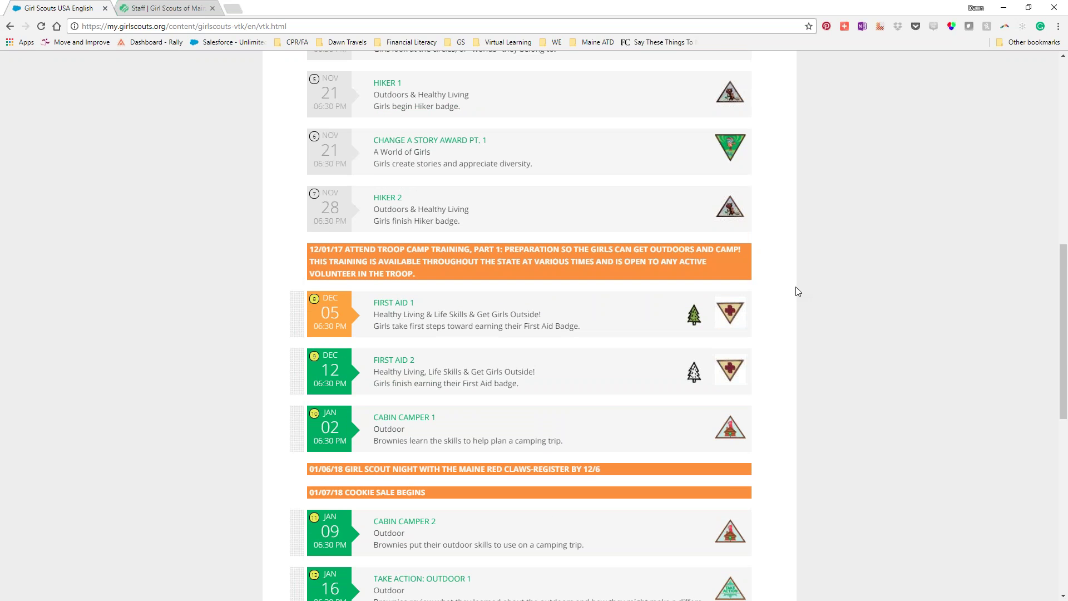
{"action": "scroll", "coordinate": [797, 291], "scroll_direction": "up", "scroll_amount": 2}
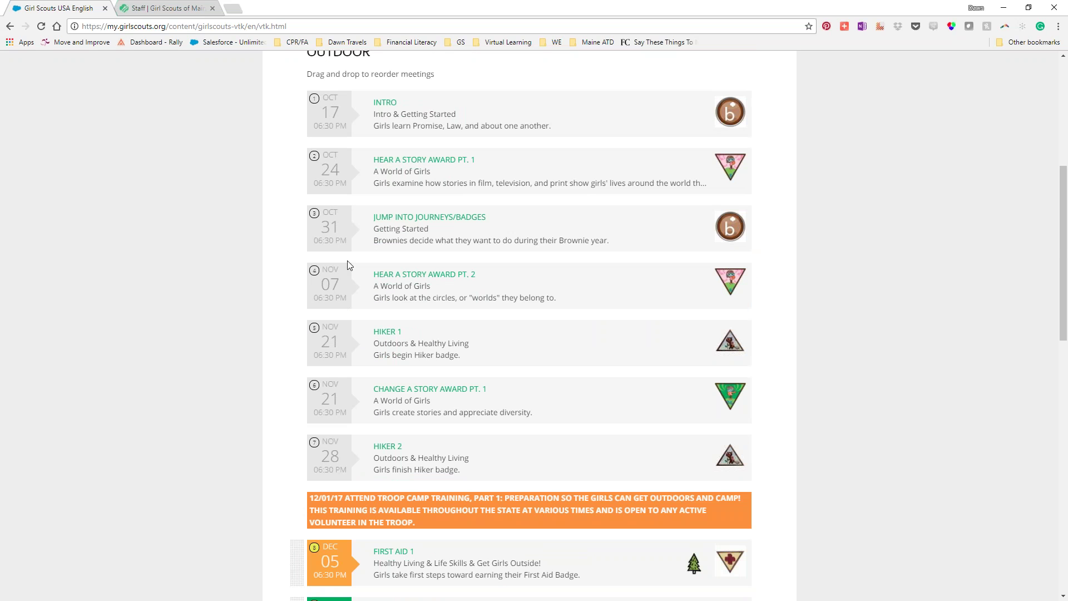
{"action": "left_click", "coordinate": [334, 176]}
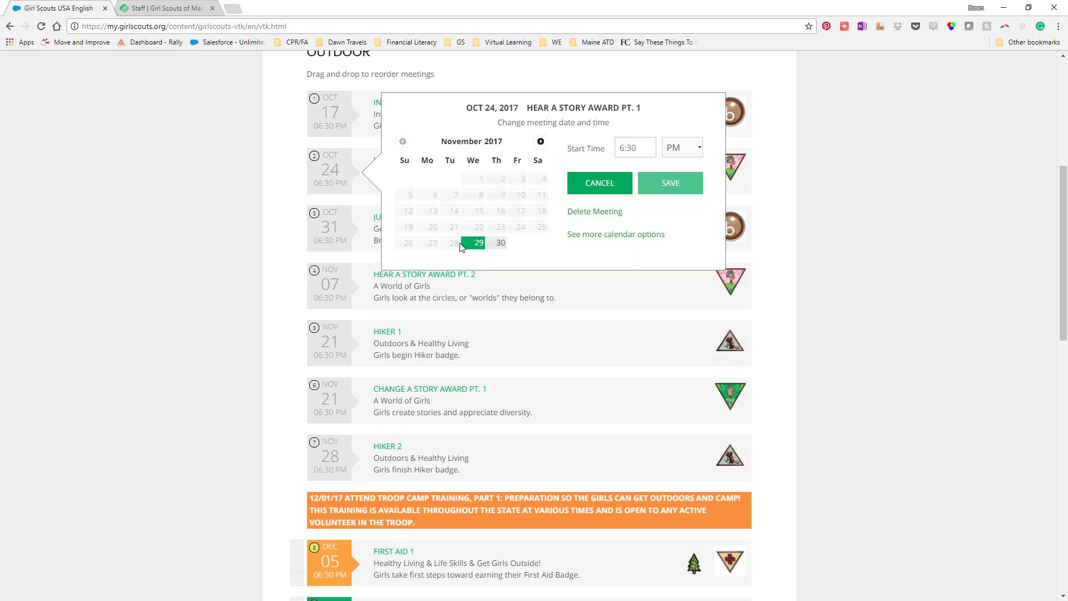
{"action": "left_click_drag", "start_coordinate": [476, 243], "coordinate": [474, 230]}
{"action": "left_click", "coordinate": [631, 239]}
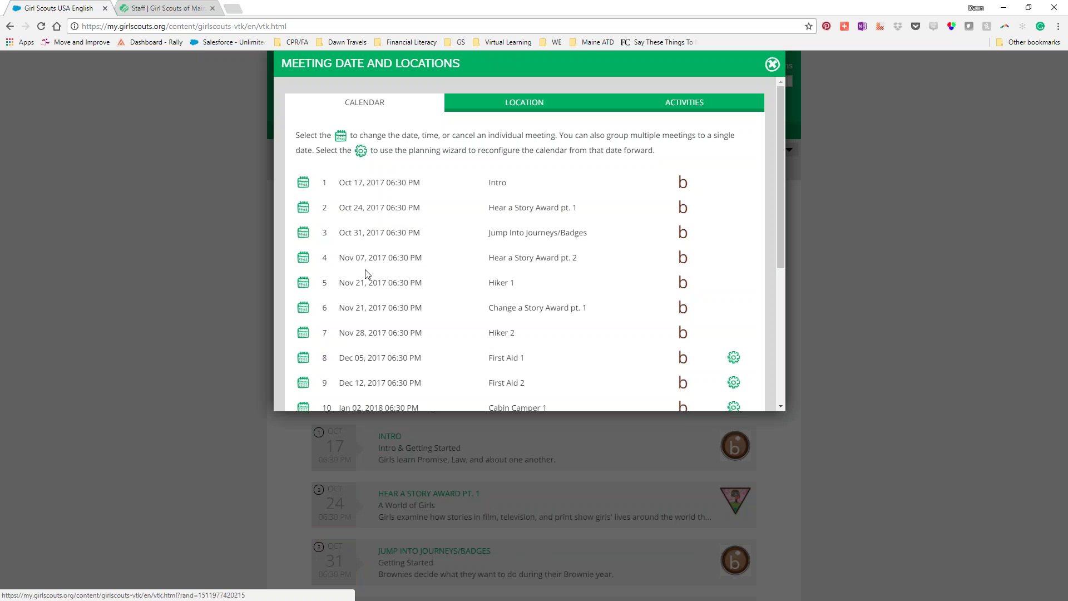
Review the combine-meetings and change date/time options for Hear a Story Award pt. 1, closing the dialog without saving.
{"action": "left_click", "coordinate": [303, 209]}
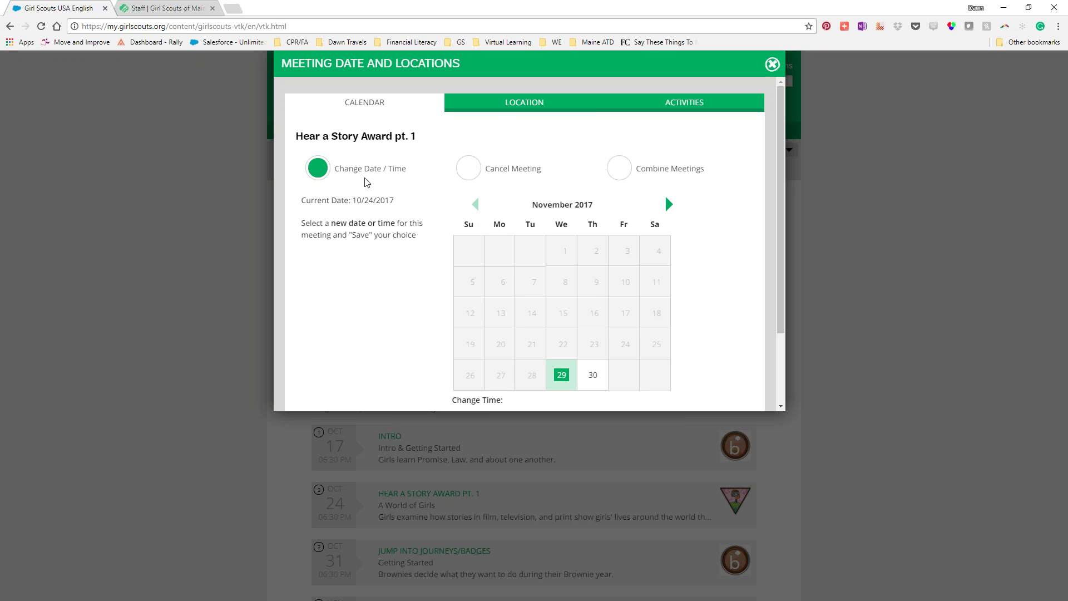
{"action": "left_click", "coordinate": [606, 168]}
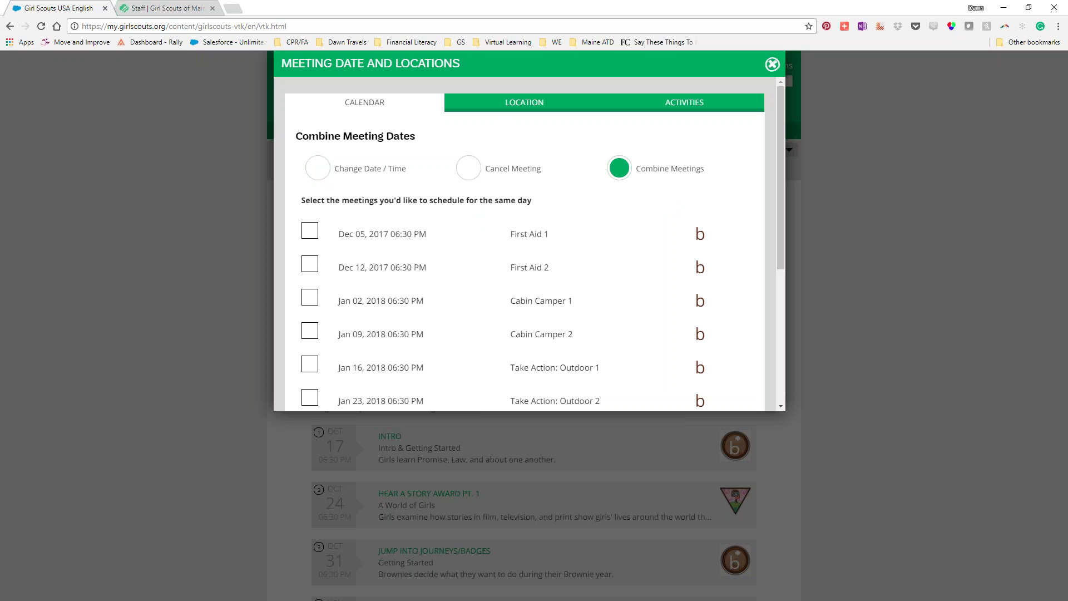
{"action": "left_click", "coordinate": [319, 171]}
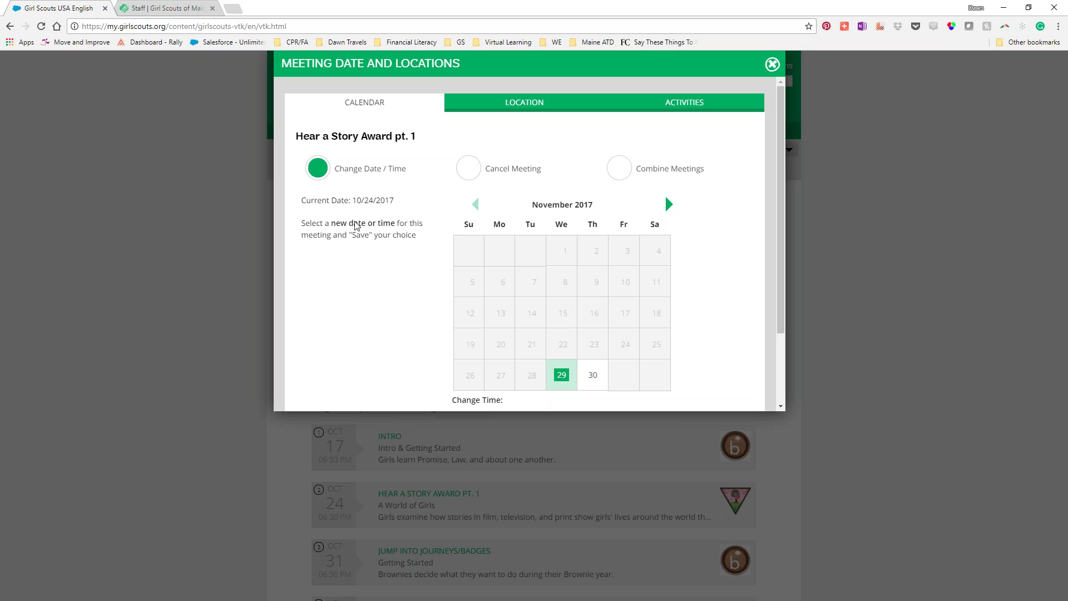
{"action": "left_click", "coordinate": [772, 65]}
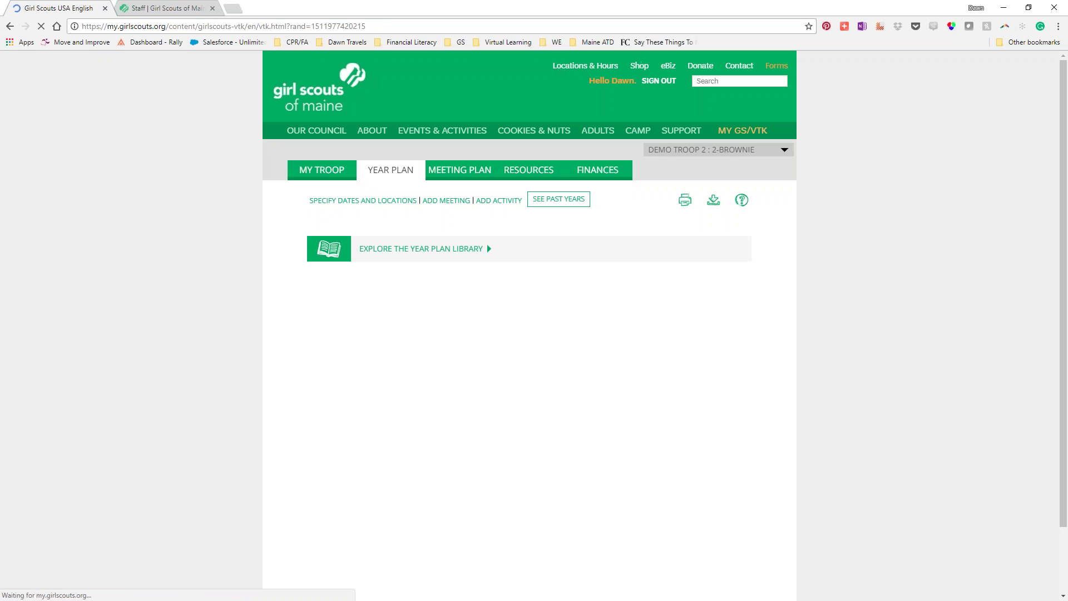
Review the calendar options for changing the date and time of the Jump Into Journeys/Badges meeting, closing them without saving.
{"action": "scroll", "coordinate": [834, 304], "scroll_direction": "down", "scroll_amount": 4}
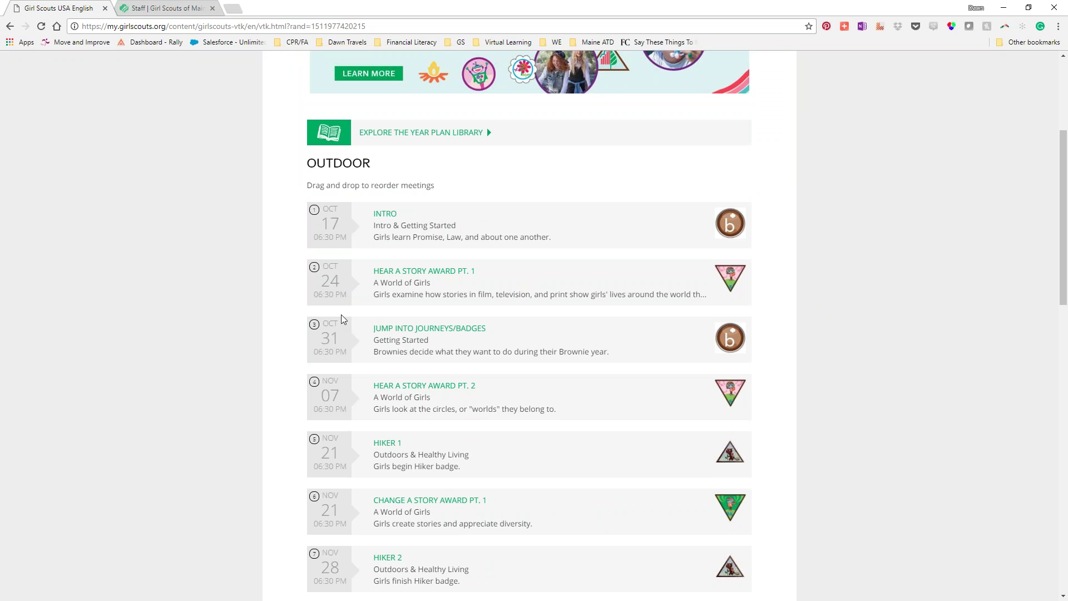
{"action": "left_click", "coordinate": [331, 345]}
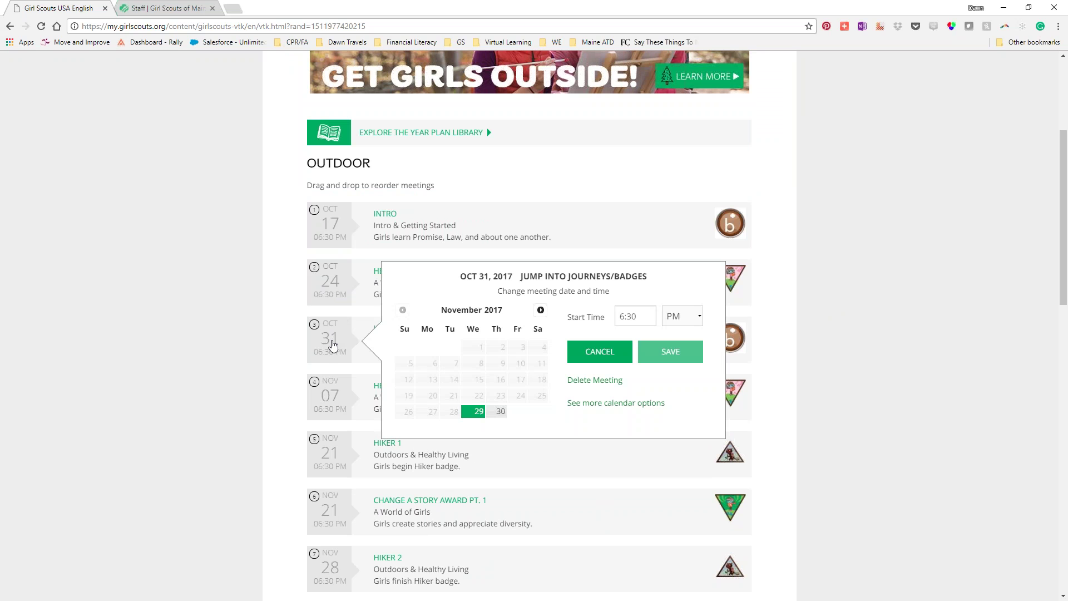
{"action": "left_click", "coordinate": [623, 404]}
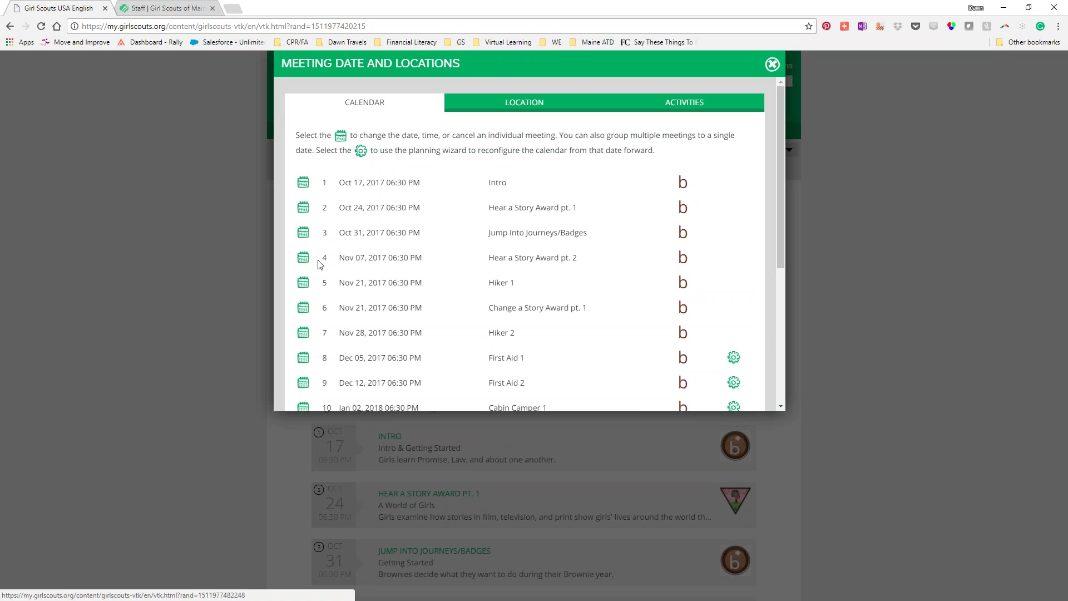
{"action": "left_click", "coordinate": [304, 234]}
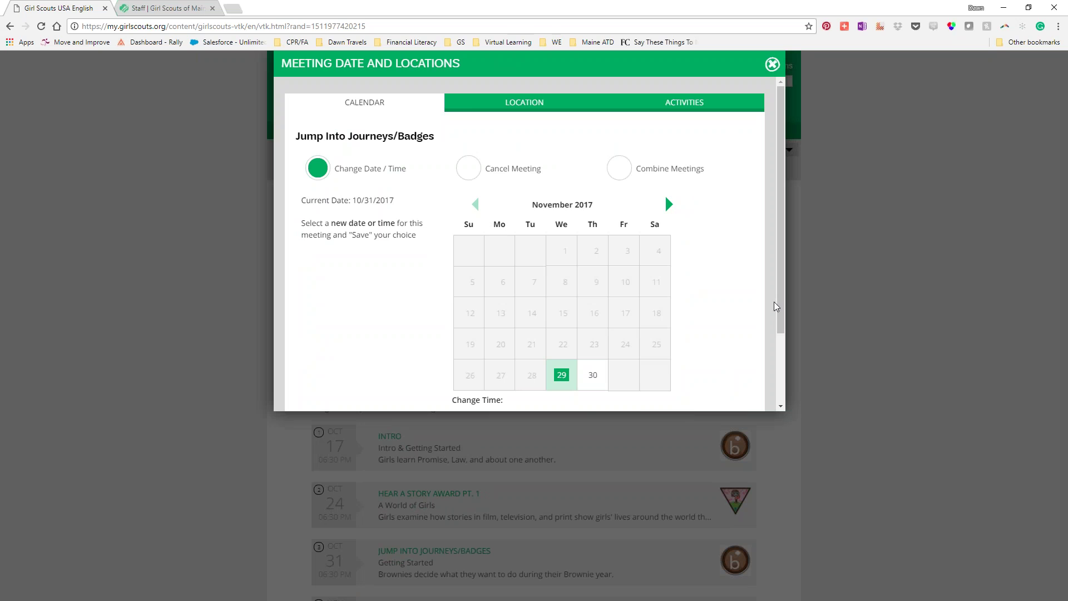
{"action": "left_click_drag", "start_coordinate": [781, 304], "coordinate": [779, 401]}
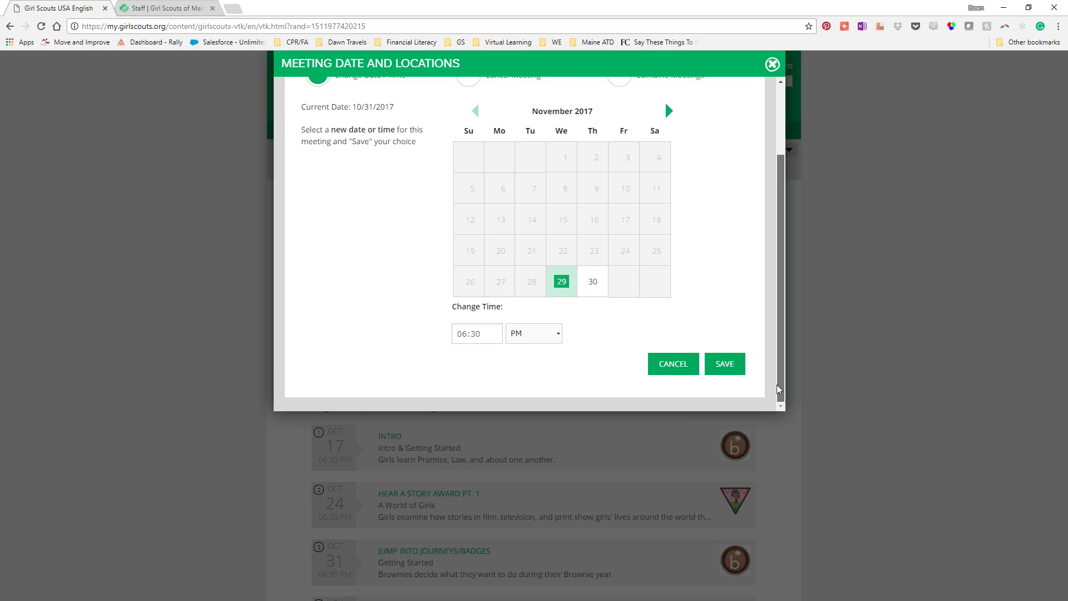
{"action": "scroll", "coordinate": [780, 334], "scroll_direction": "up", "scroll_amount": 2}
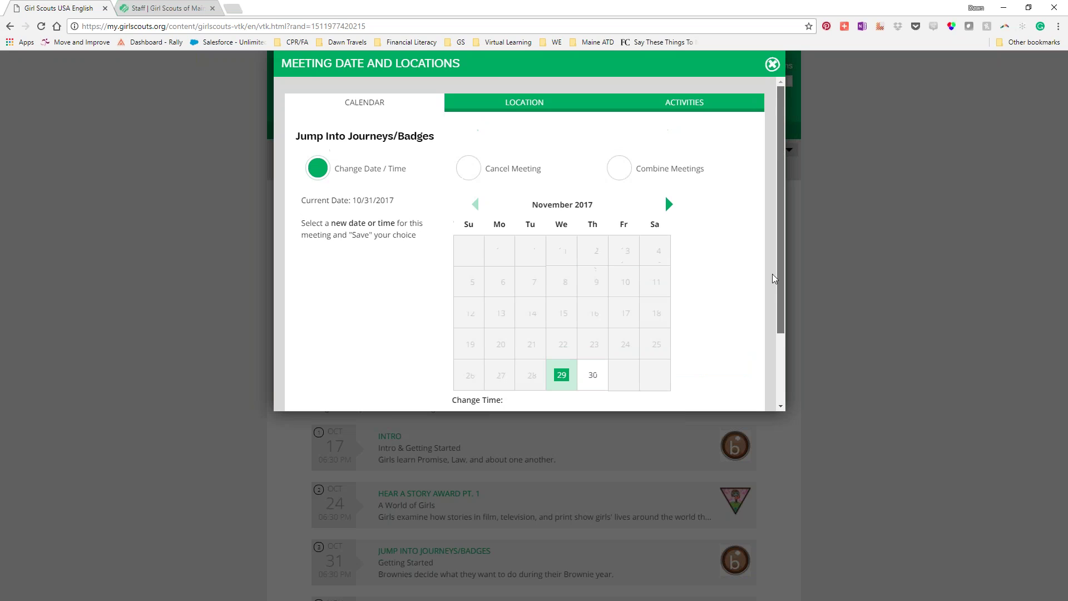
{"action": "left_click", "coordinate": [773, 64]}
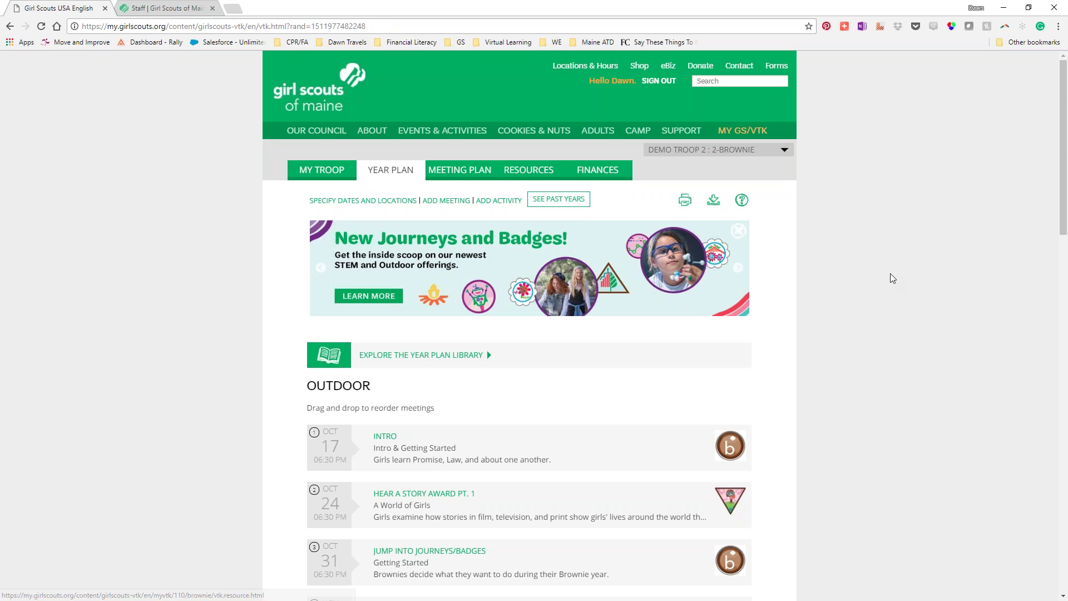
Expand the Year Plan Library above the Outdoor plan and look through its badge and Journey year plans.
{"action": "scroll", "coordinate": [782, 304], "scroll_direction": "down", "scroll_amount": 2}
{"action": "scroll", "coordinate": [782, 310], "scroll_direction": "down", "scroll_amount": 13}
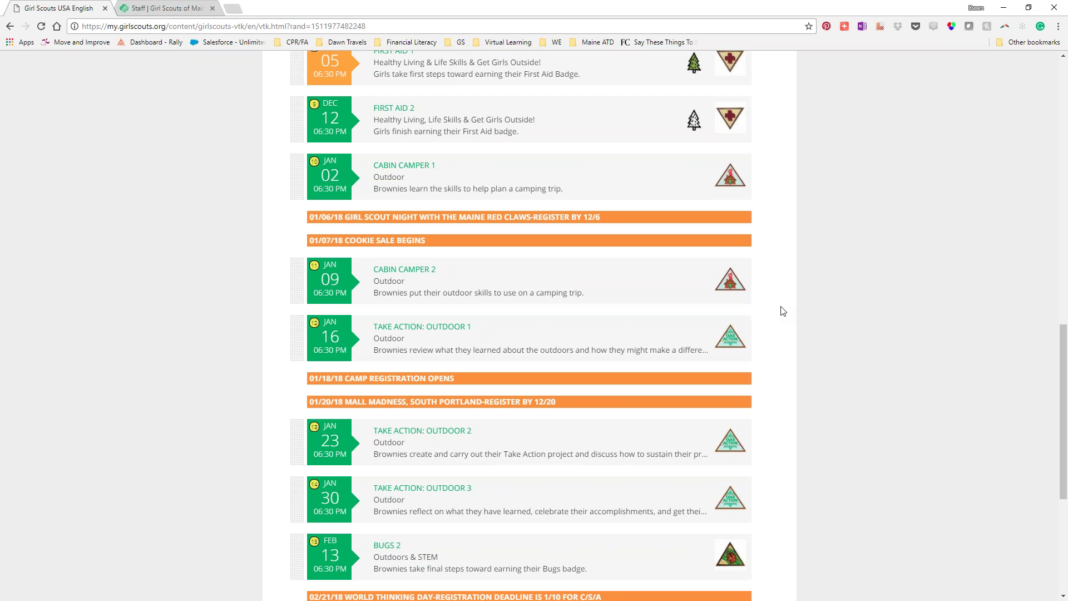
{"action": "scroll", "coordinate": [783, 310], "scroll_direction": "up", "scroll_amount": 15}
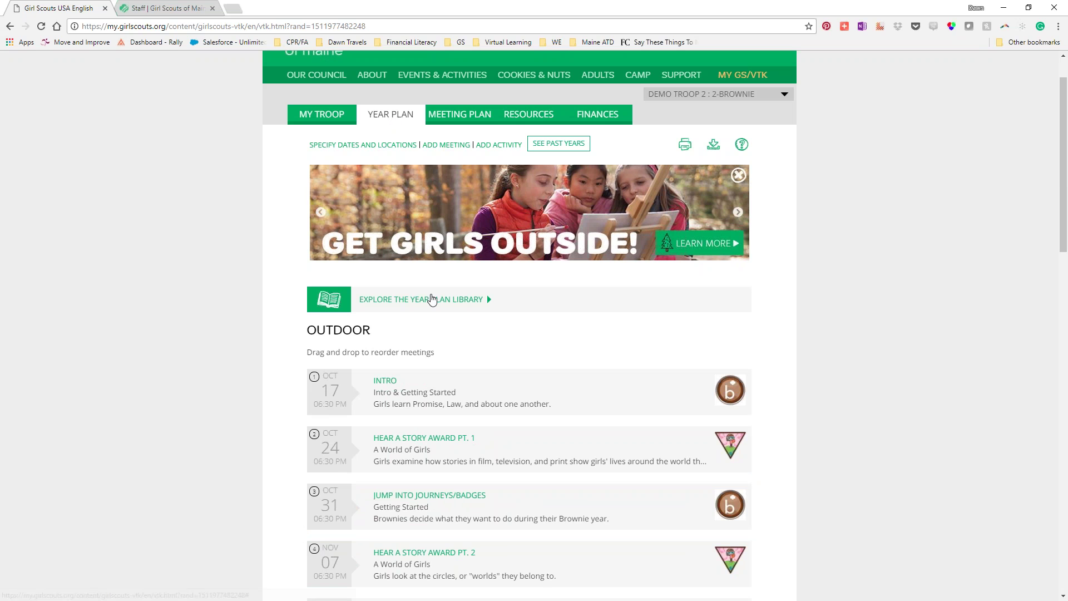
{"action": "left_click", "coordinate": [489, 301]}
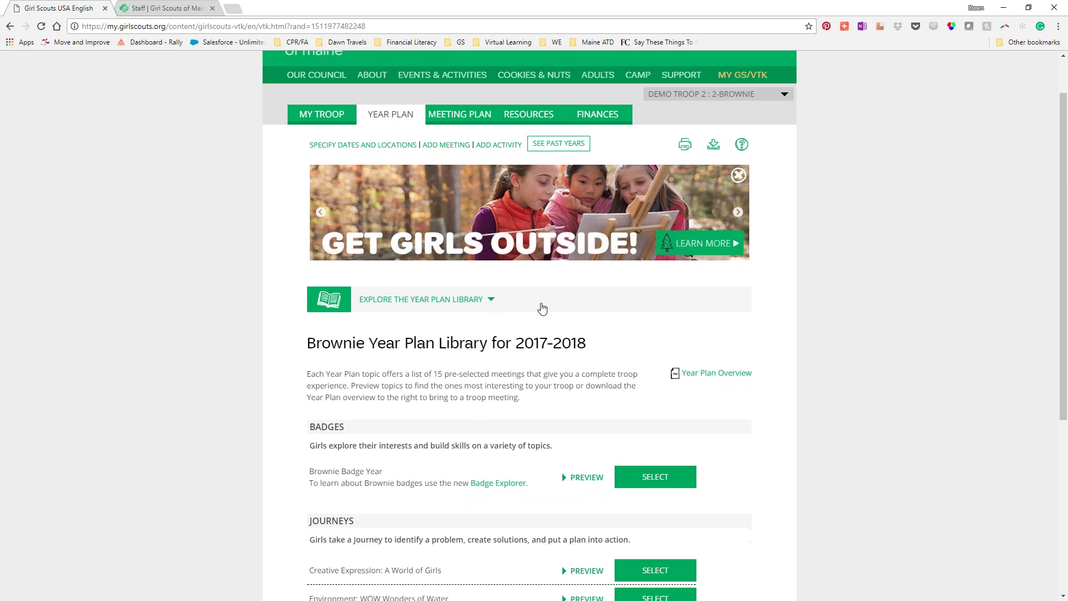
{"action": "scroll", "coordinate": [842, 329], "scroll_direction": "down", "scroll_amount": 4}
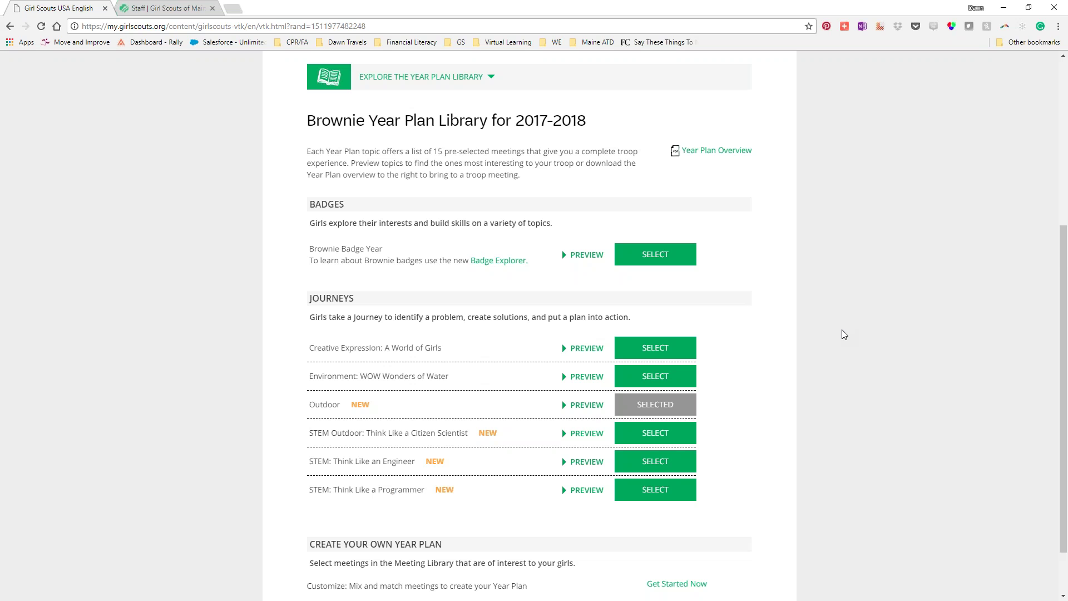
{"action": "scroll", "coordinate": [828, 334], "scroll_direction": "down", "scroll_amount": 2}
{"action": "scroll", "coordinate": [824, 333], "scroll_direction": "up", "scroll_amount": 2}
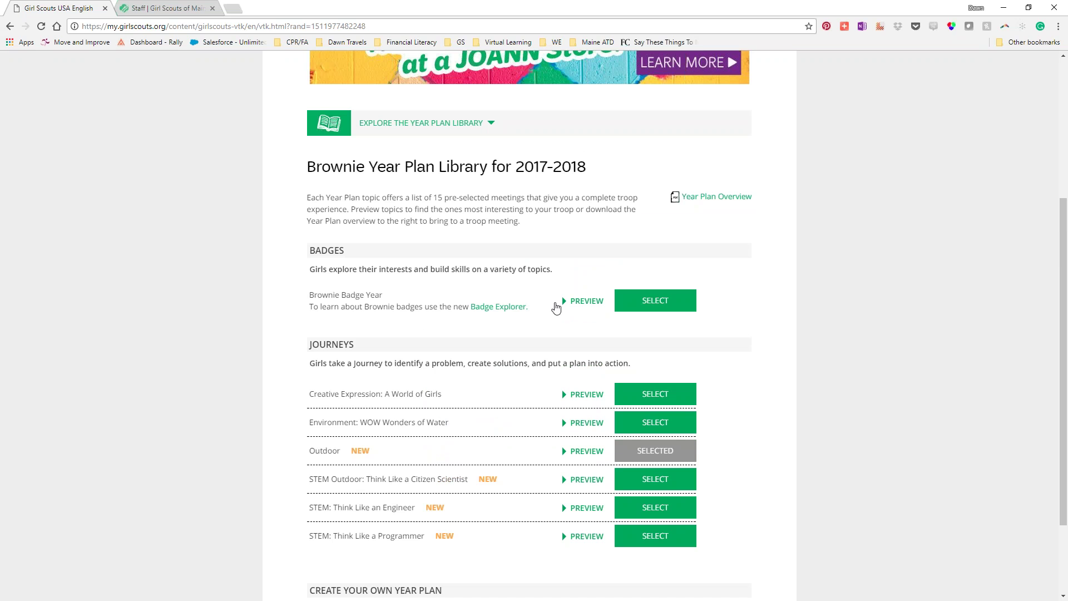
Open the Badge Explorer linked under Brownie Badge Year in a new browser tab and look over its badges.
{"action": "right_click", "coordinate": [490, 314]}
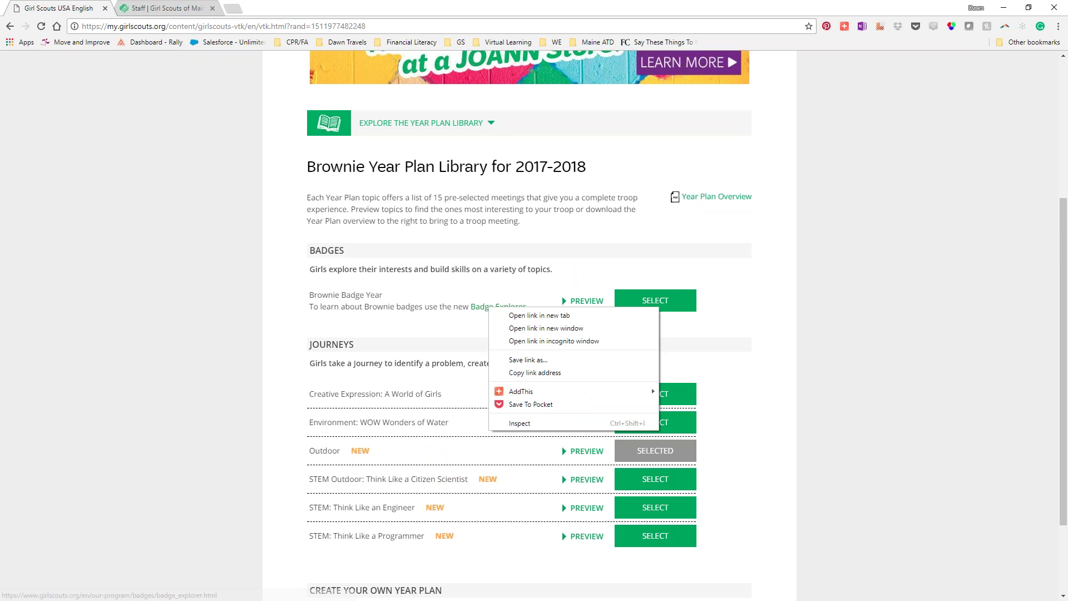
{"action": "left_click", "coordinate": [530, 315]}
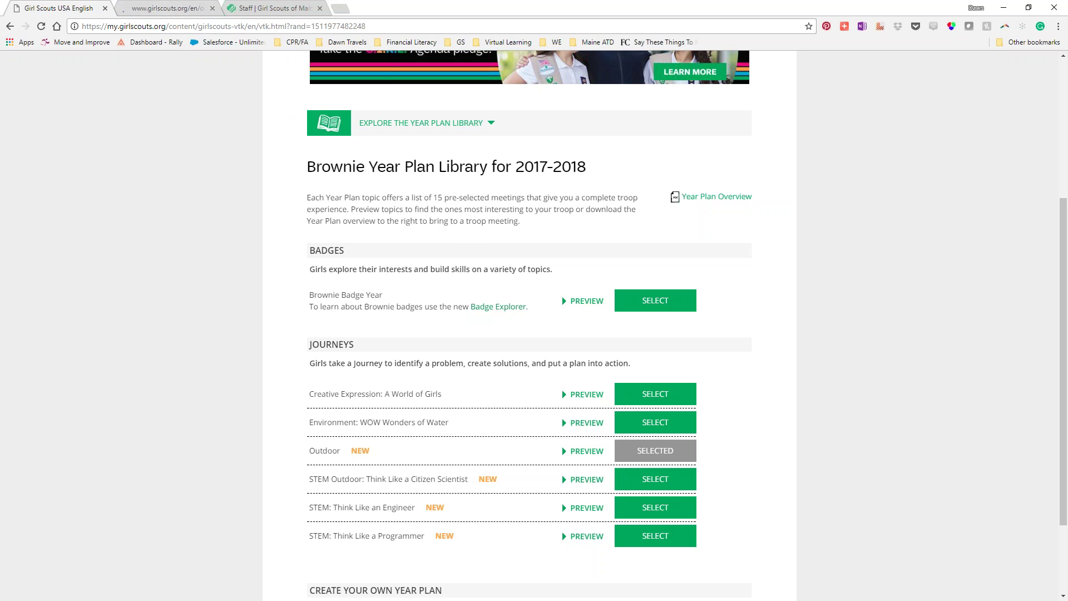
{"action": "left_click", "coordinate": [161, 13]}
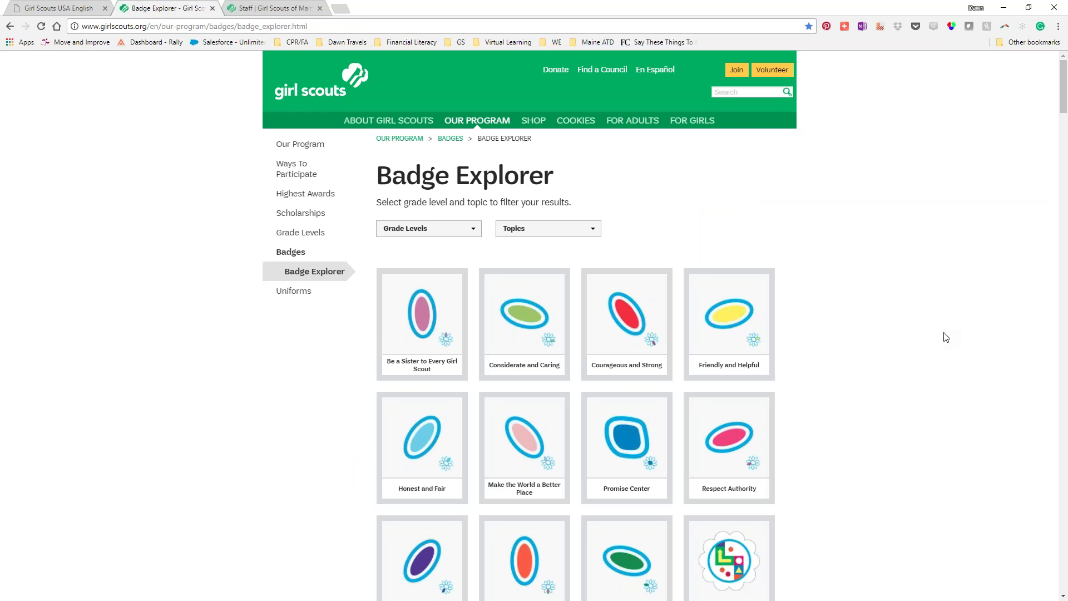
{"action": "scroll", "coordinate": [946, 337], "scroll_direction": "down", "scroll_amount": 3}
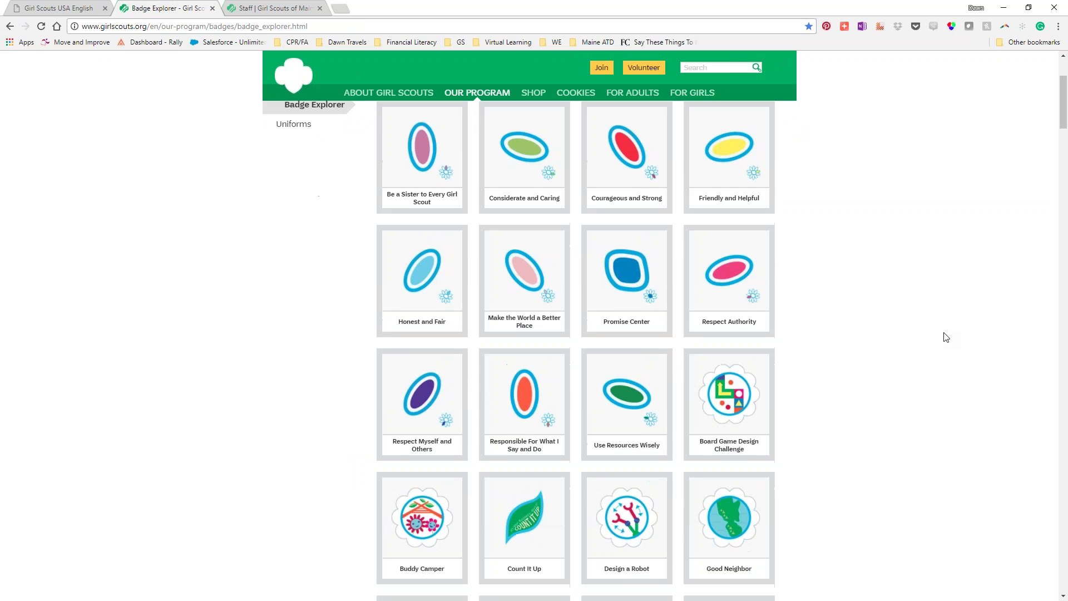
{"action": "scroll", "coordinate": [945, 337], "scroll_direction": "up", "scroll_amount": 2}
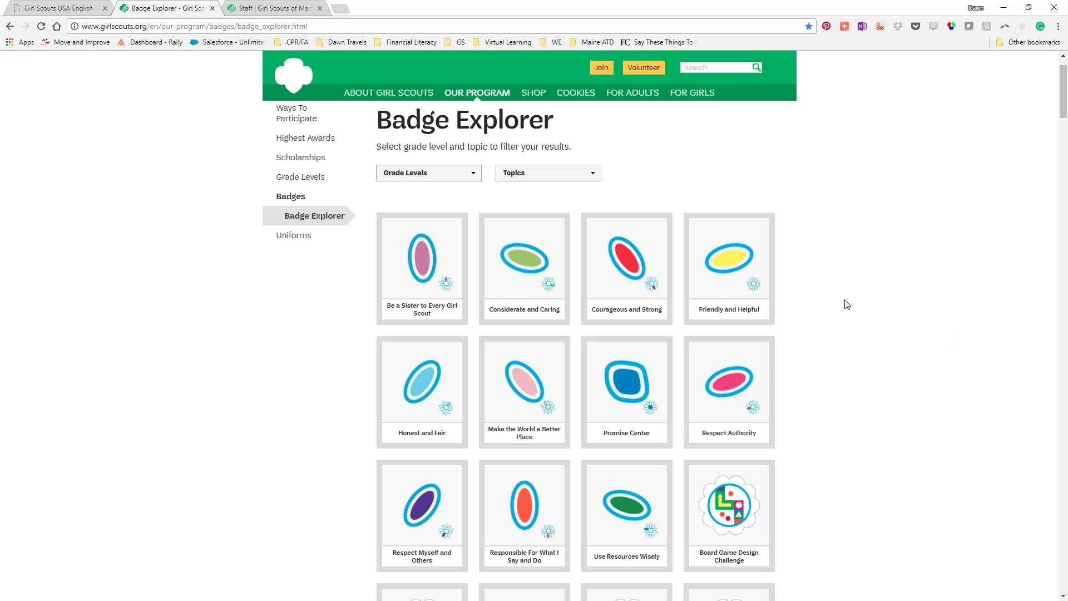
Filter the badges by the Cadette (Grades 6-8) level and the STEM, Outdoors and Life Skills topics.
{"action": "left_click", "coordinate": [474, 175]}
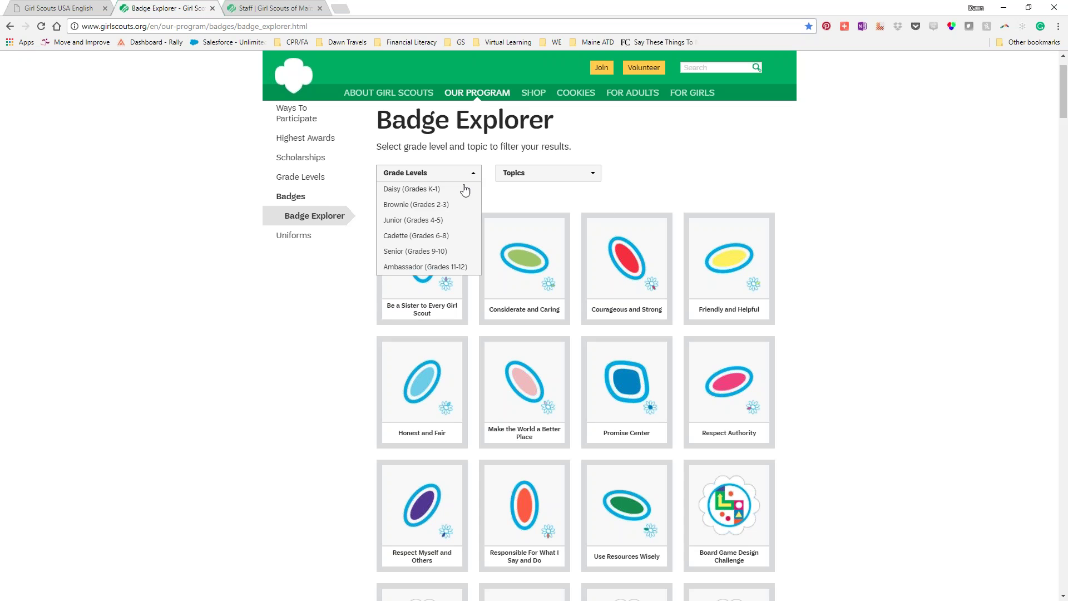
{"action": "left_click", "coordinate": [418, 236]}
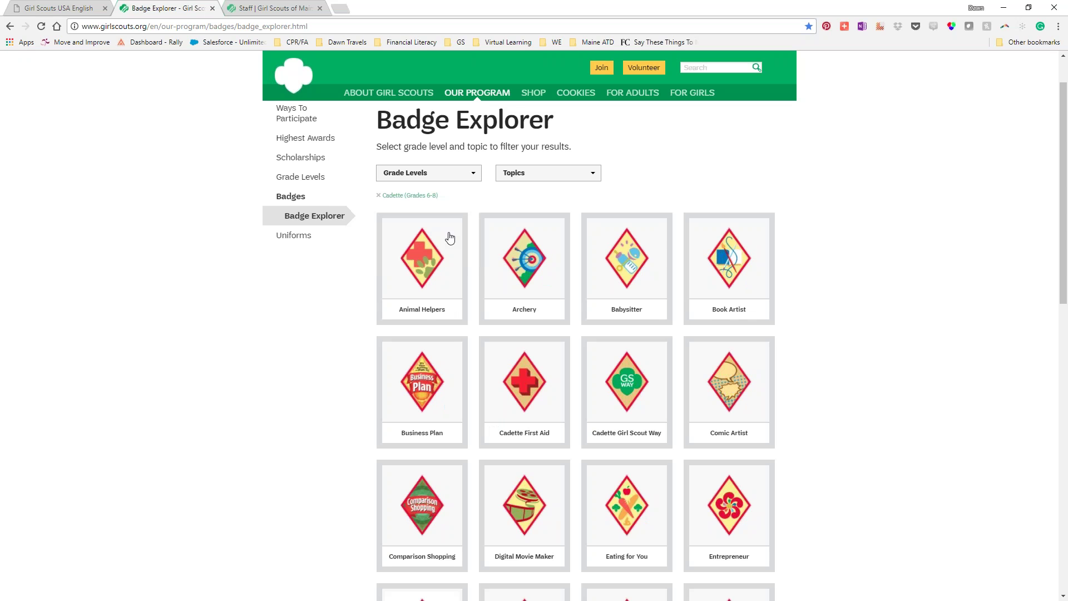
{"action": "left_click", "coordinate": [591, 182]}
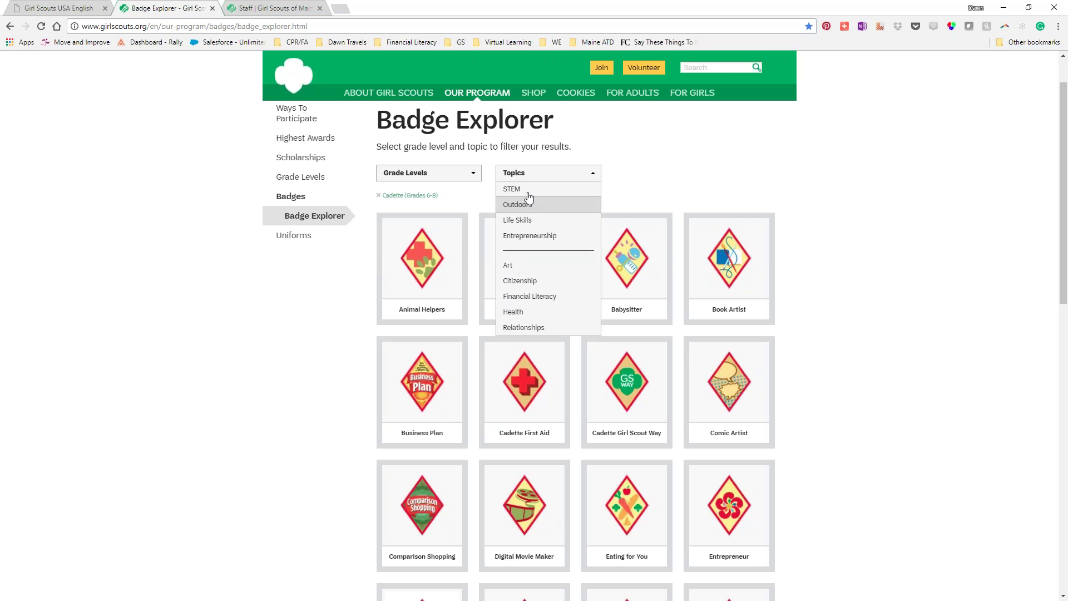
{"action": "left_click", "coordinate": [524, 190]}
{"action": "left_click", "coordinate": [597, 229]}
{"action": "left_click", "coordinate": [530, 266]}
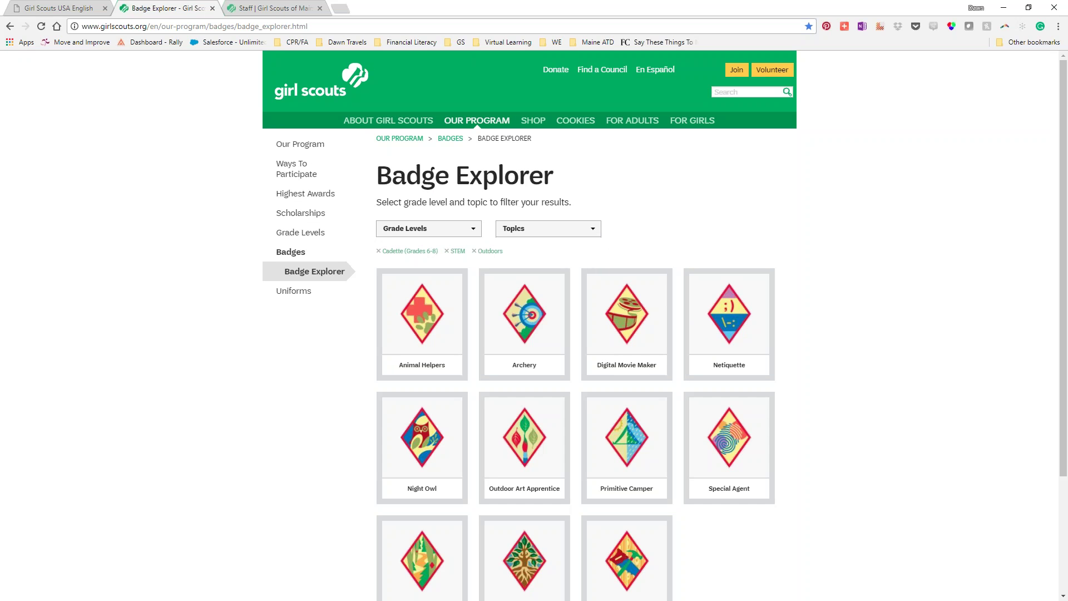
{"action": "left_click", "coordinate": [596, 230]}
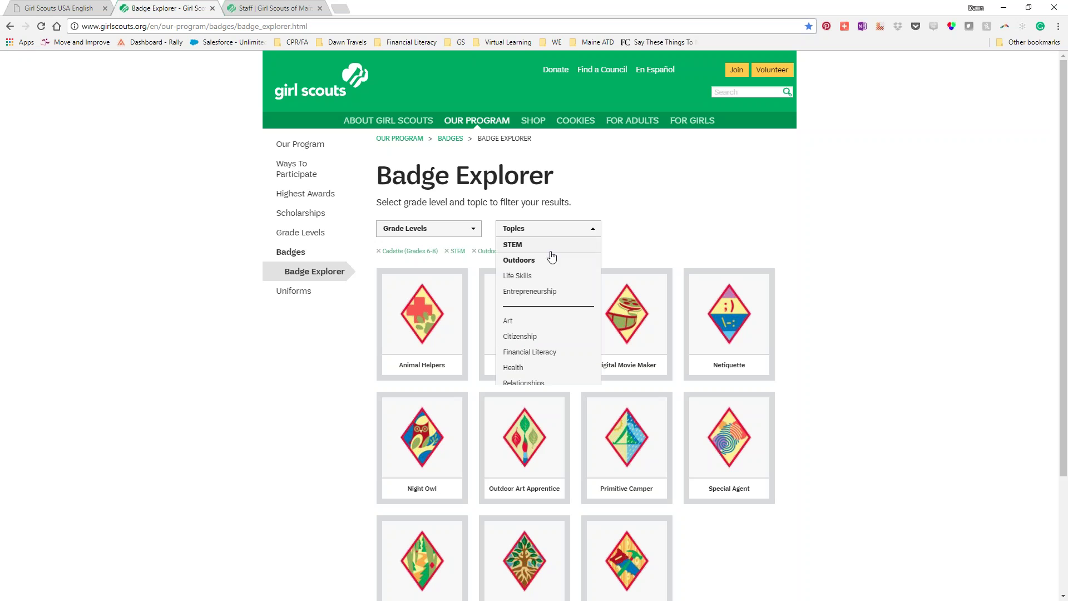
{"action": "left_click", "coordinate": [517, 275]}
{"action": "scroll", "coordinate": [853, 264], "scroll_direction": "down", "scroll_amount": 3}
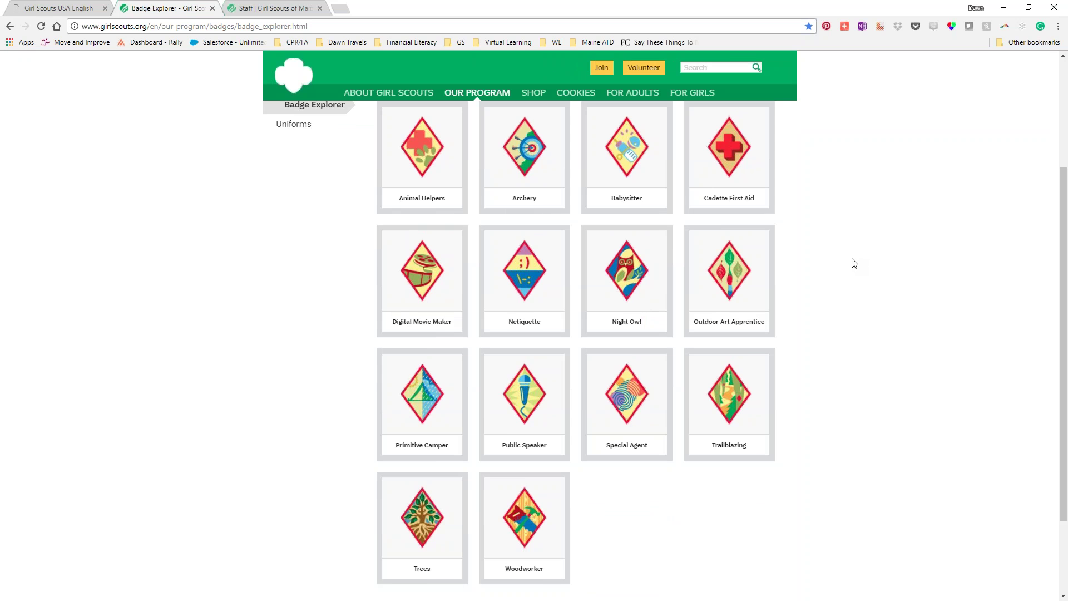
{"action": "scroll", "coordinate": [854, 262], "scroll_direction": "up", "scroll_amount": 1}
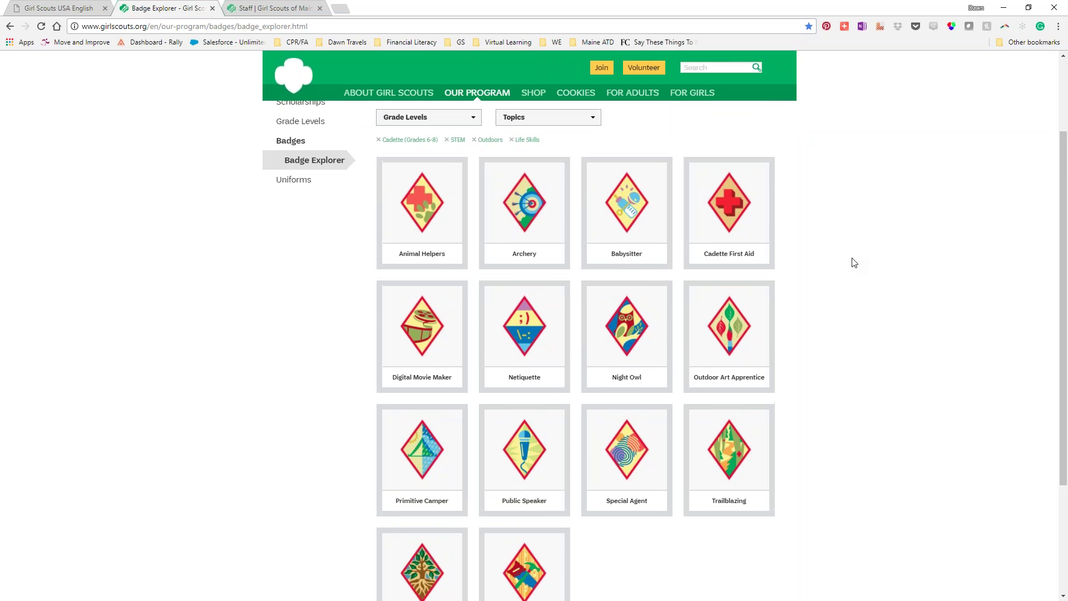
View the Animal Helpers badge's details and its online shop page, returning to the Badge Explorer.
{"action": "scroll", "coordinate": [854, 262], "scroll_direction": "down", "scroll_amount": 1}
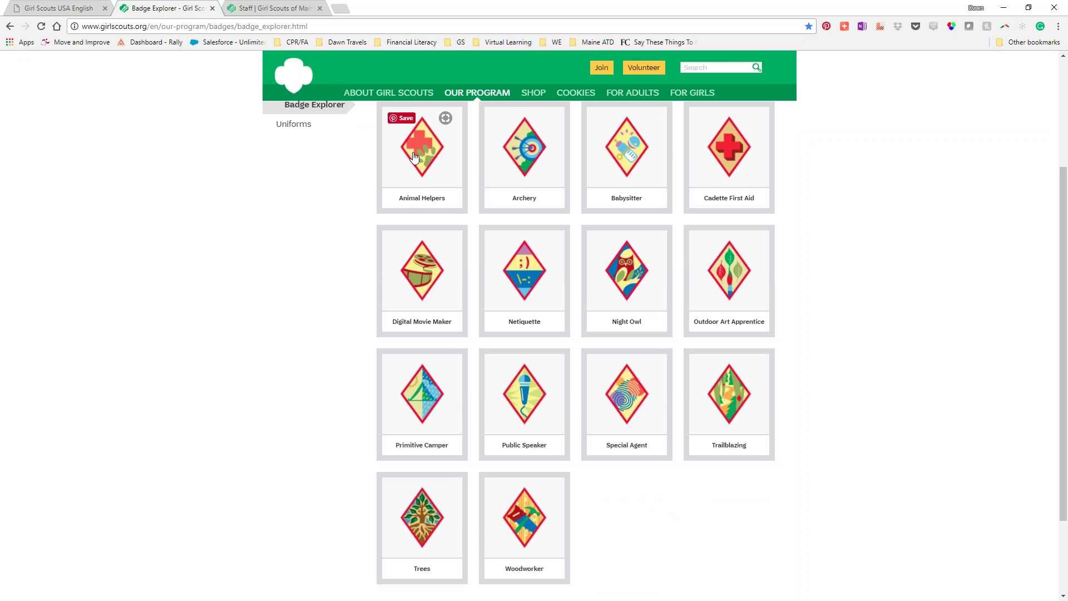
{"action": "left_click", "coordinate": [425, 203]}
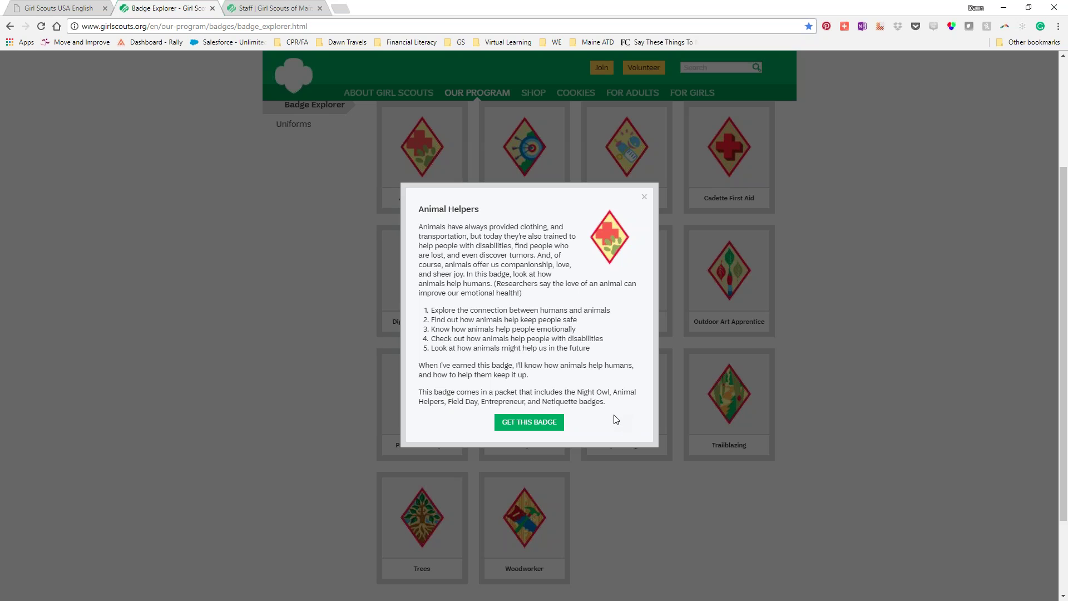
{"action": "left_click", "coordinate": [514, 424]}
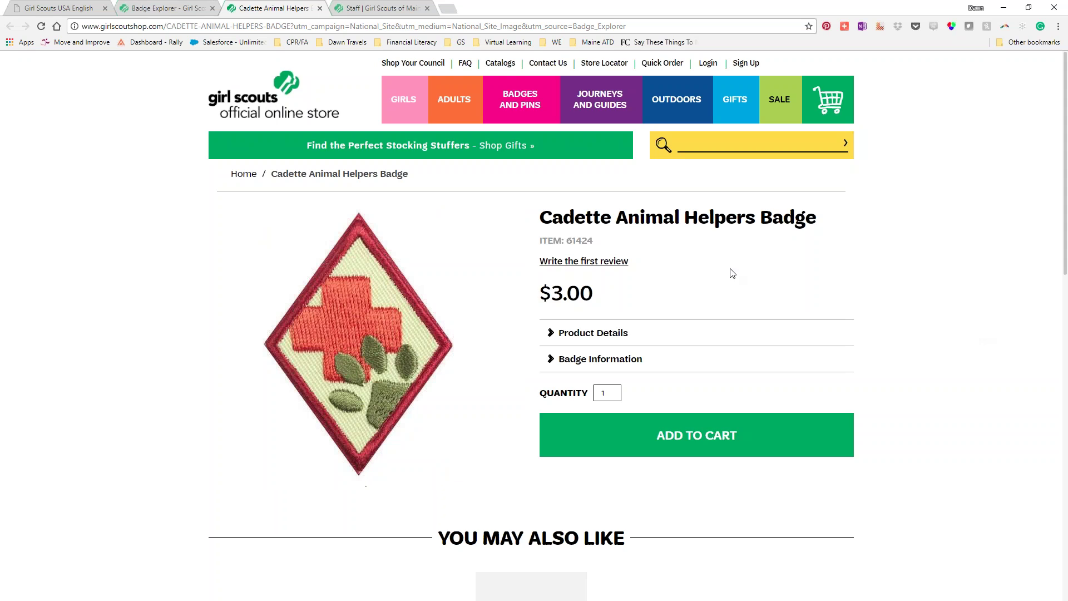
{"action": "left_click", "coordinate": [168, 12]}
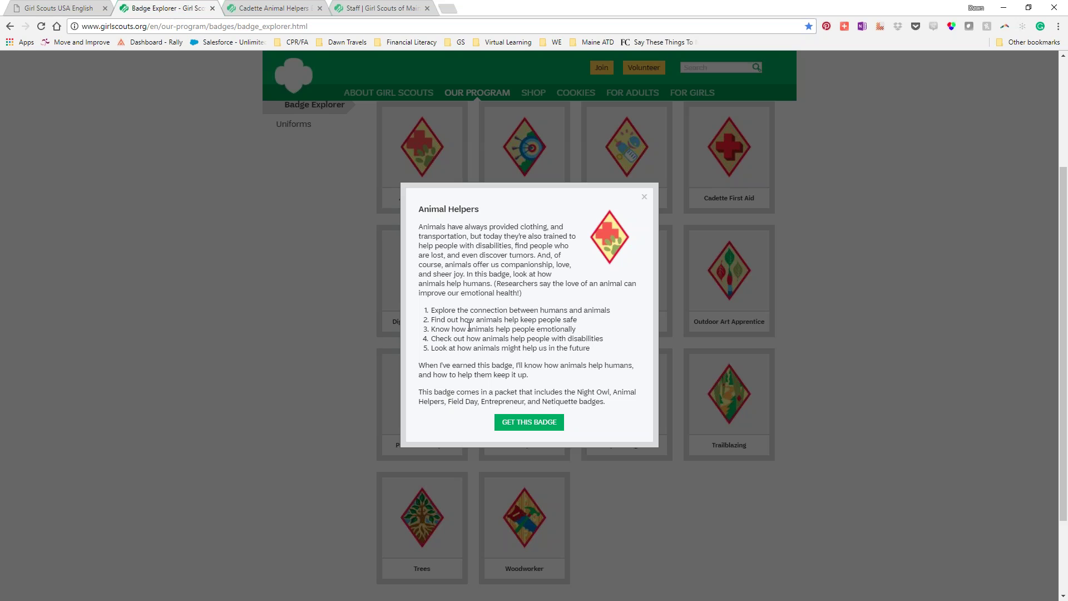
Return to the Brownie troop's toolkit, open its Resources, and open Working with Girls in a new browser tab.
{"action": "left_click", "coordinate": [57, 12]}
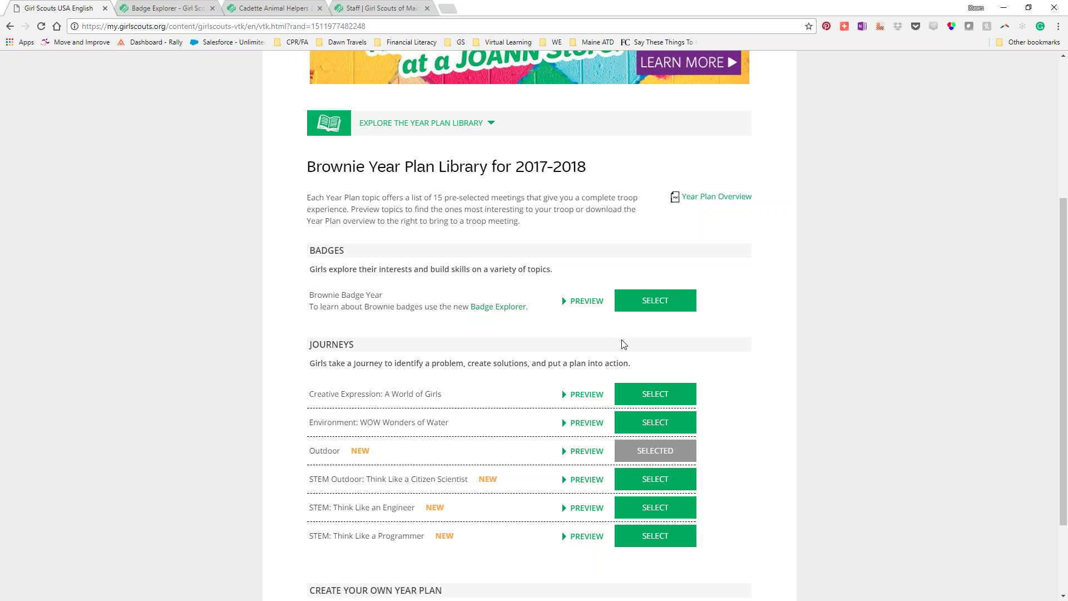
{"action": "scroll", "coordinate": [501, 312], "scroll_direction": "up", "scroll_amount": 4}
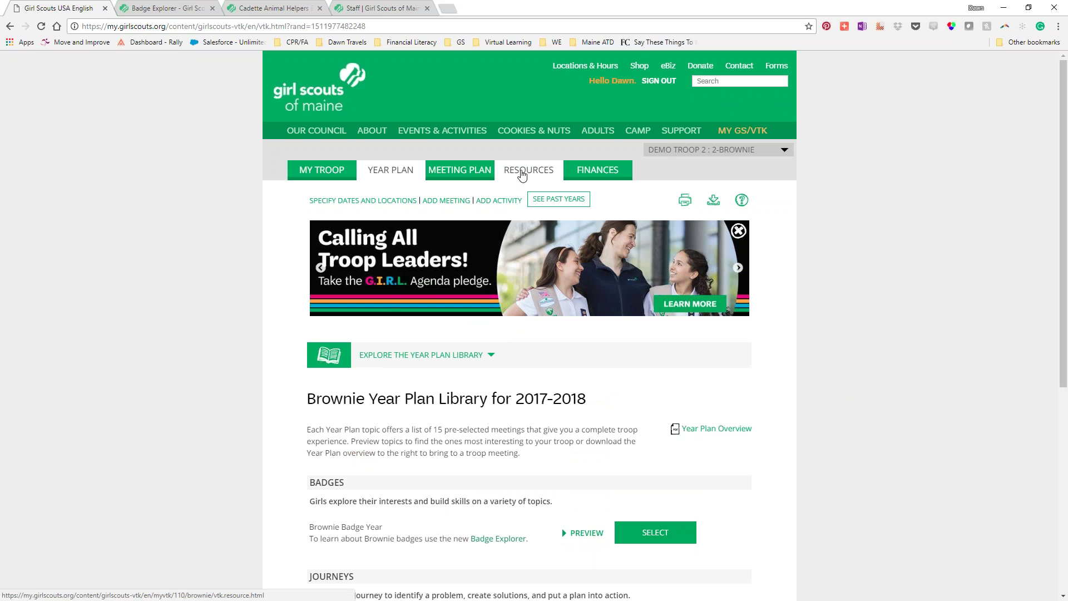
{"action": "left_click", "coordinate": [522, 174]}
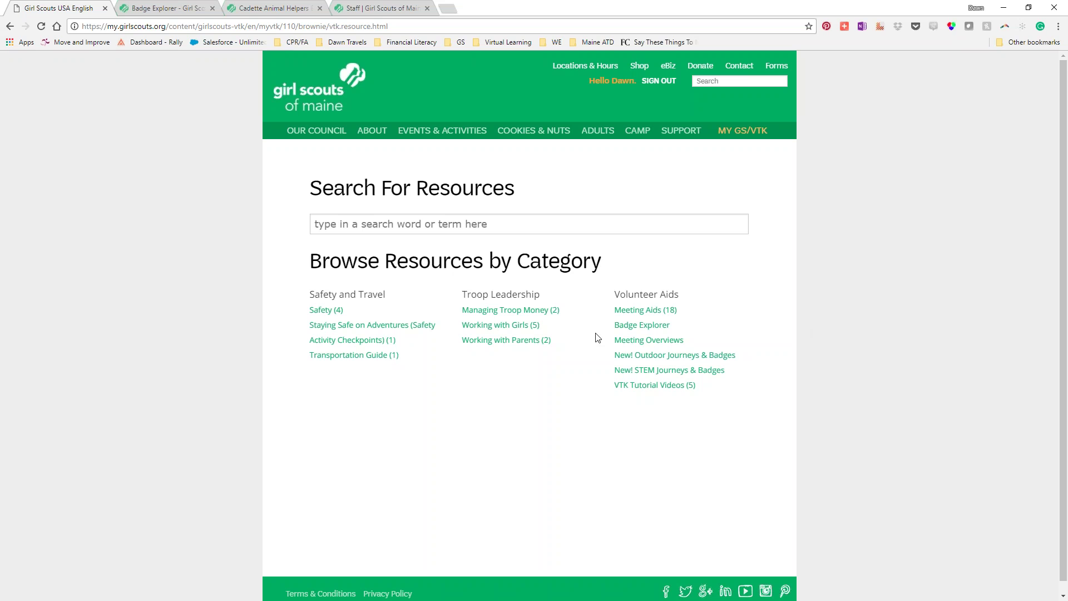
{"action": "right_click", "coordinate": [495, 329]}
{"action": "left_click", "coordinate": [517, 334]}
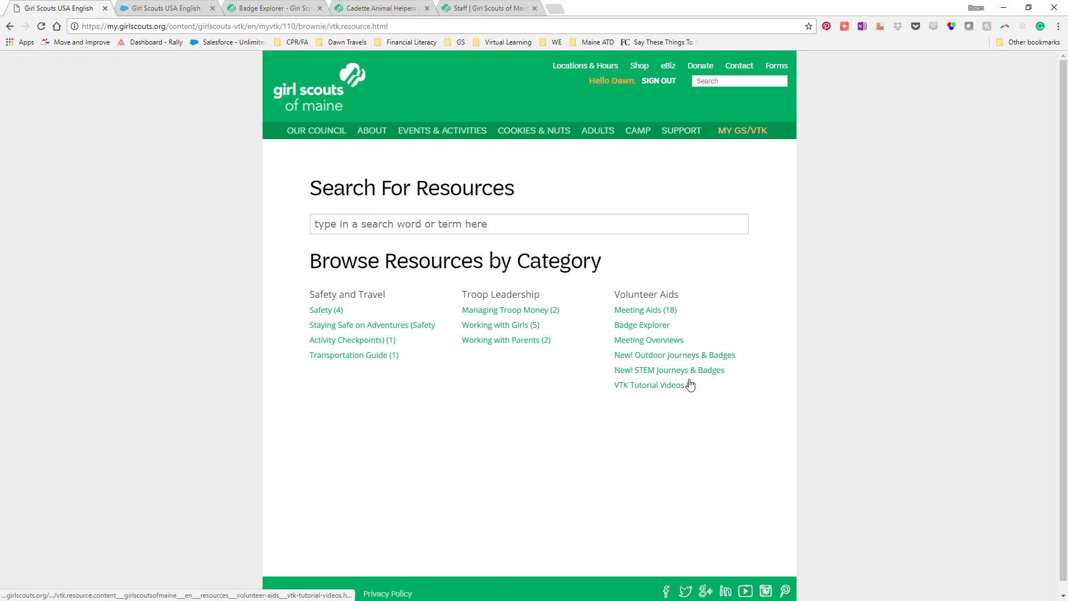
Open Meeting Overviews under Volunteer Aids and look through the Brownie meeting list.
{"action": "left_click", "coordinate": [664, 341]}
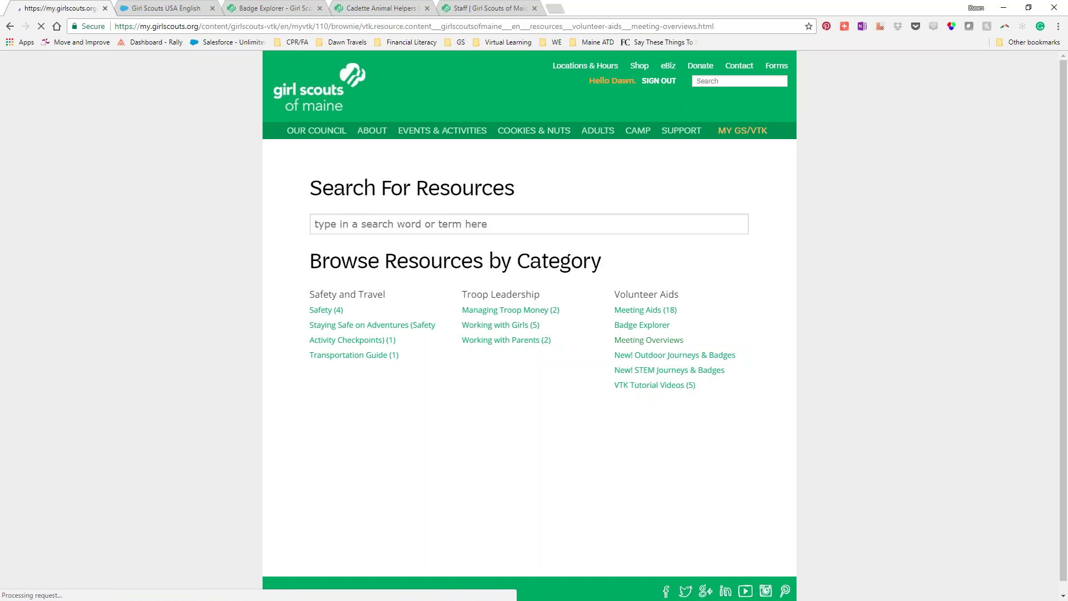
{"action": "scroll", "coordinate": [879, 388], "scroll_direction": "down", "scroll_amount": 4}
{"action": "scroll", "coordinate": [878, 389], "scroll_direction": "down", "scroll_amount": 2}
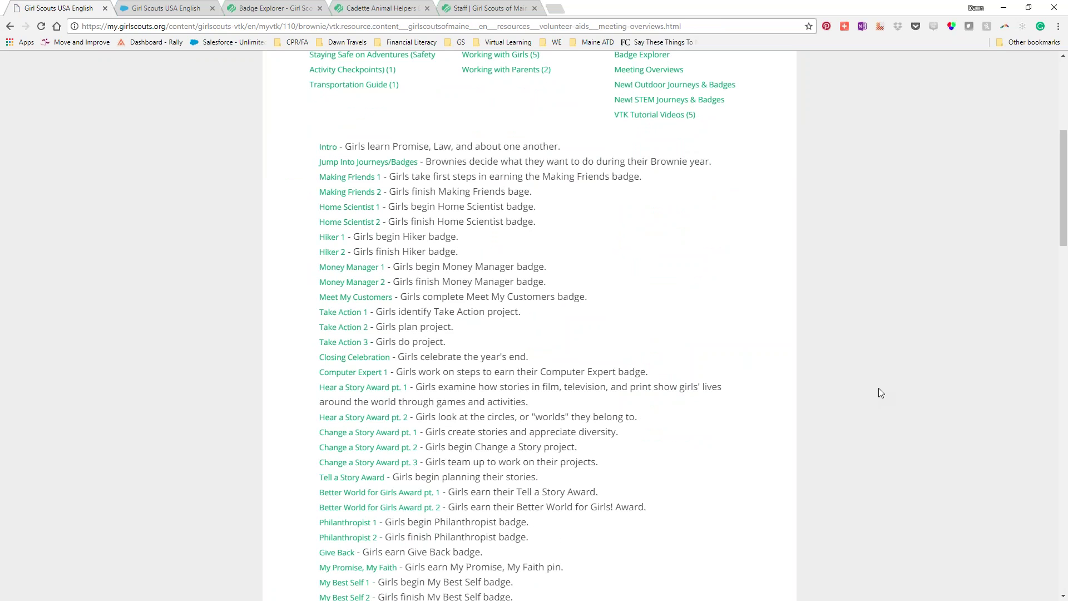
{"action": "scroll", "coordinate": [879, 388], "scroll_direction": "up", "scroll_amount": 4}
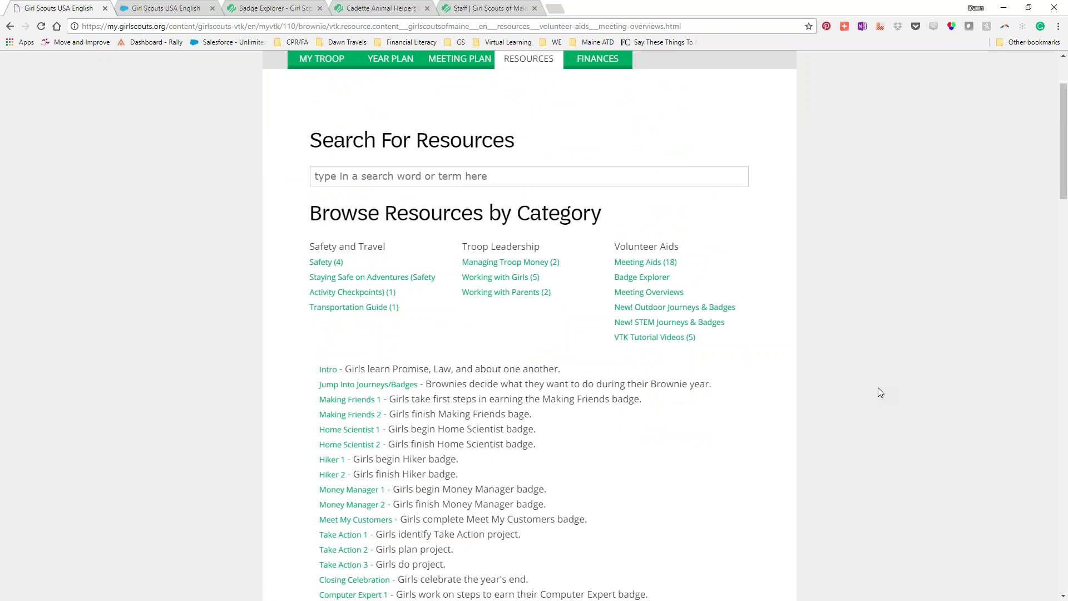
{"action": "scroll", "coordinate": [878, 387], "scroll_direction": "up", "scroll_amount": 2}
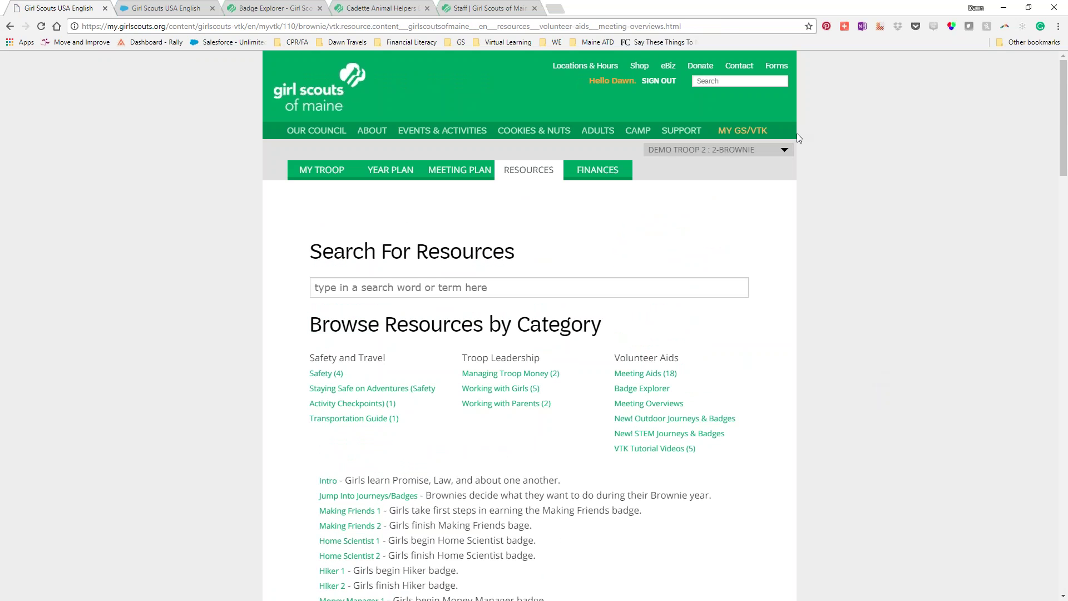
Switch to Demo Troop 4 : 4-Cadette and check the Meeting Overviews resource for that level.
{"action": "left_click", "coordinate": [783, 148]}
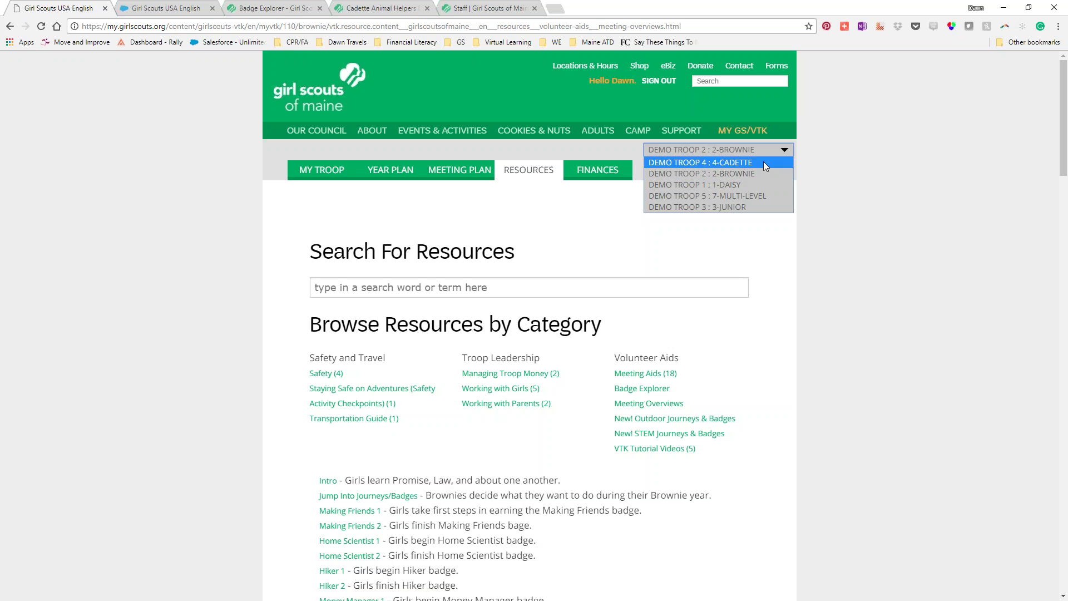
{"action": "left_click", "coordinate": [764, 166]}
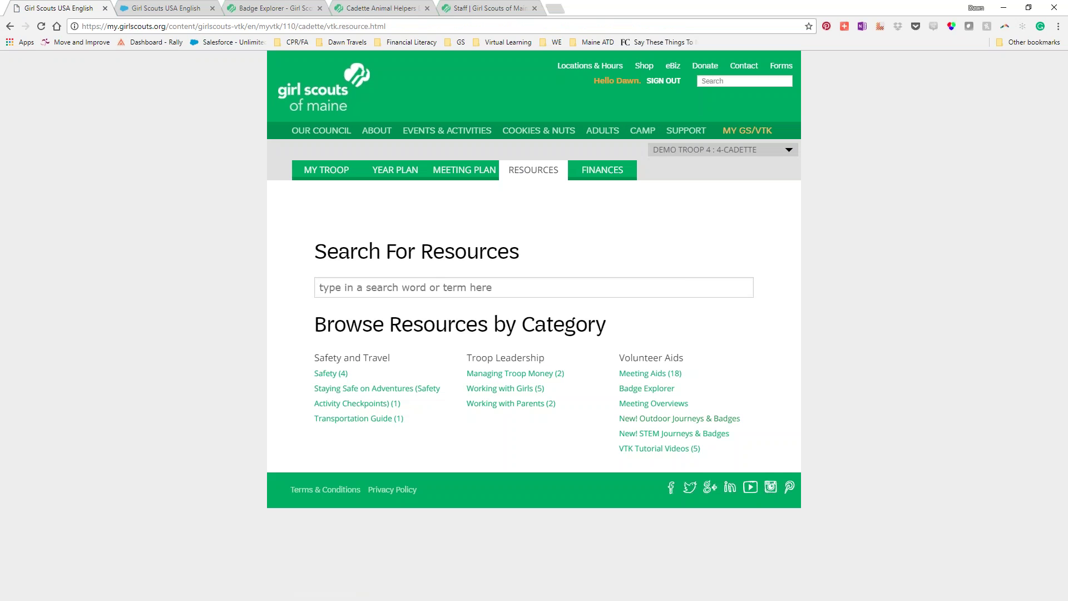
{"action": "left_click", "coordinate": [660, 404]}
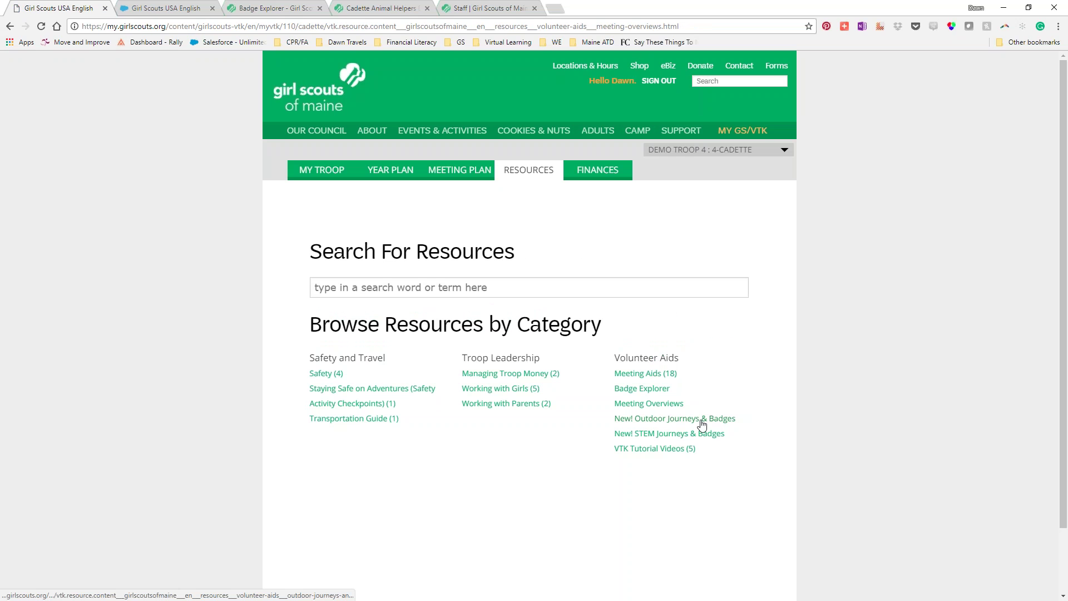
{"action": "scroll", "coordinate": [684, 421], "scroll_direction": "down", "scroll_amount": 3}
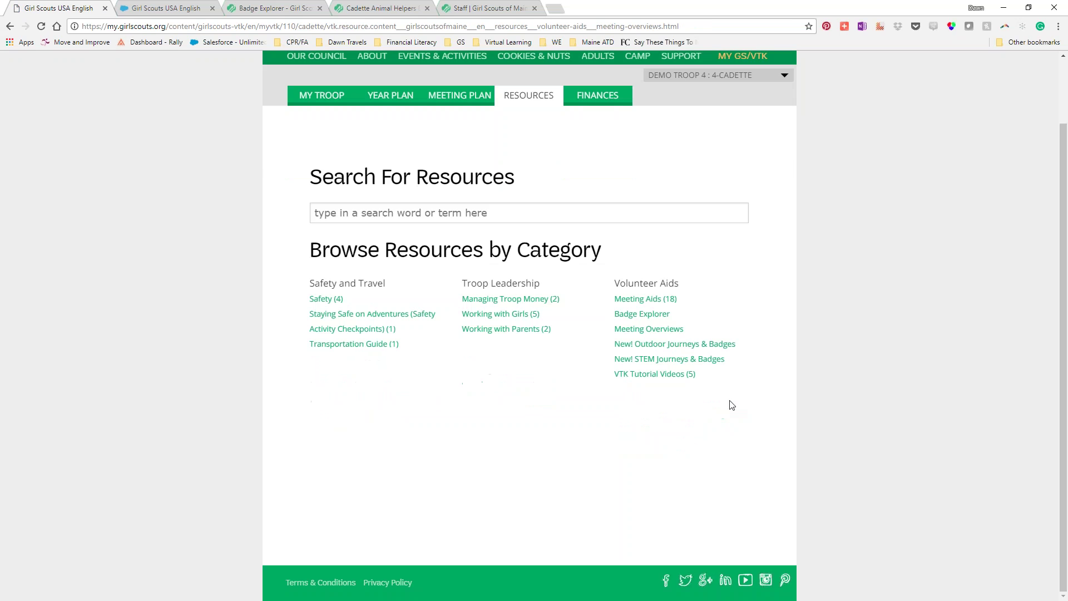
{"action": "scroll", "coordinate": [731, 404], "scroll_direction": "up", "scroll_amount": 2}
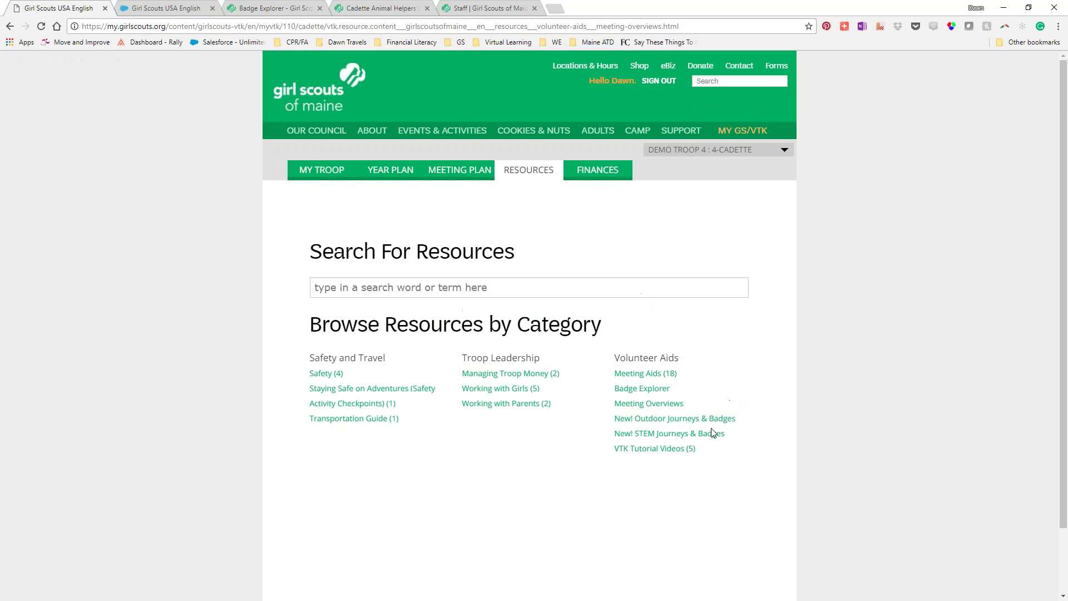
Open New! STEM Journeys & Badges under Volunteer Aids and look through its Daisy, Brownie, Junior and Multi-Level documents.
{"action": "left_click", "coordinate": [671, 440]}
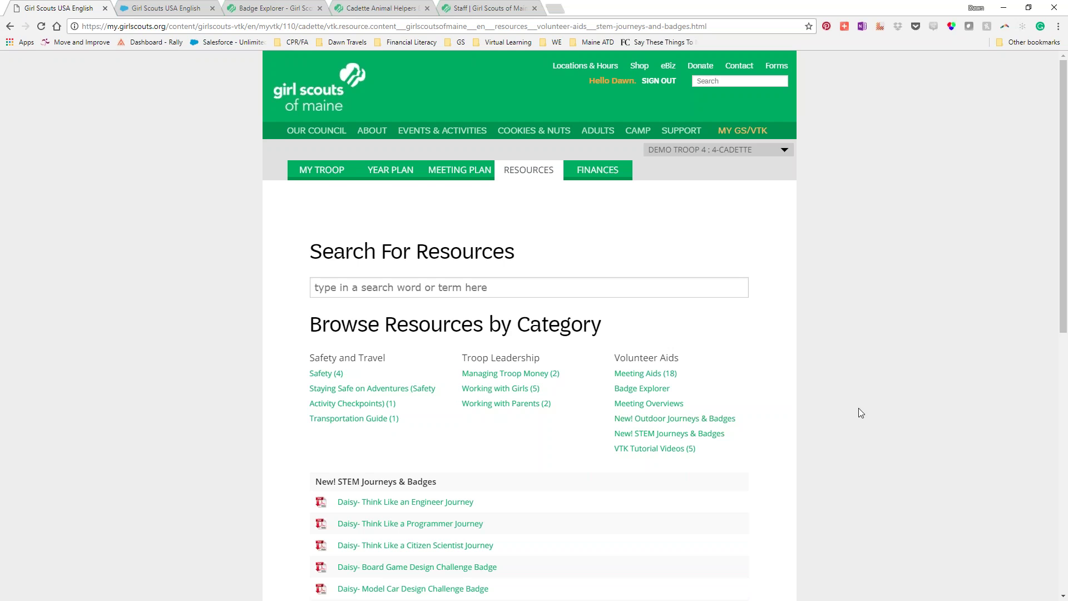
{"action": "scroll", "coordinate": [747, 414], "scroll_direction": "down", "scroll_amount": 5}
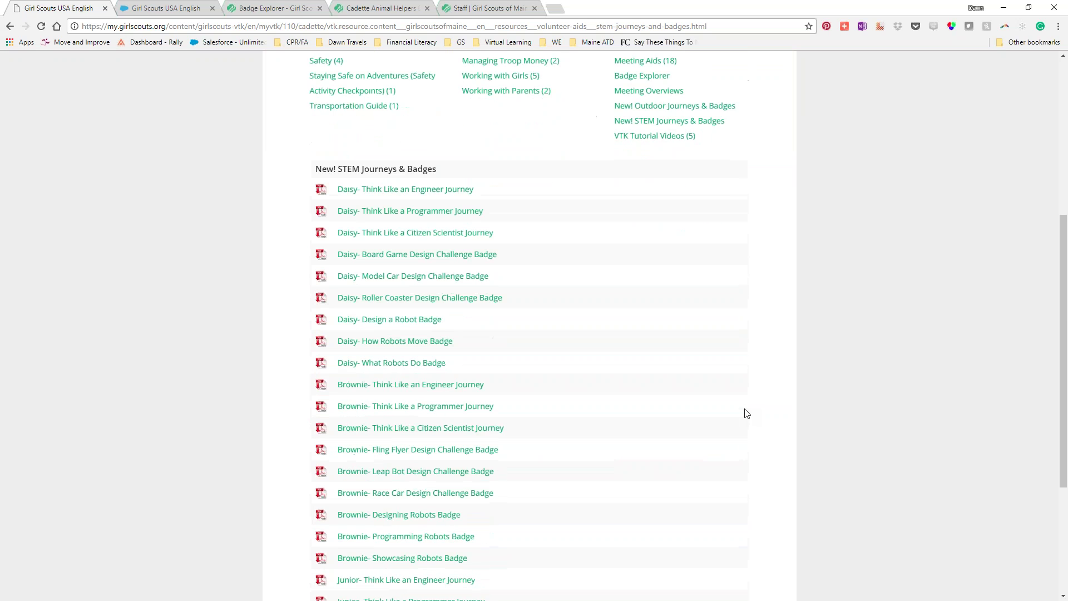
{"action": "scroll", "coordinate": [747, 413], "scroll_direction": "down", "scroll_amount": 4}
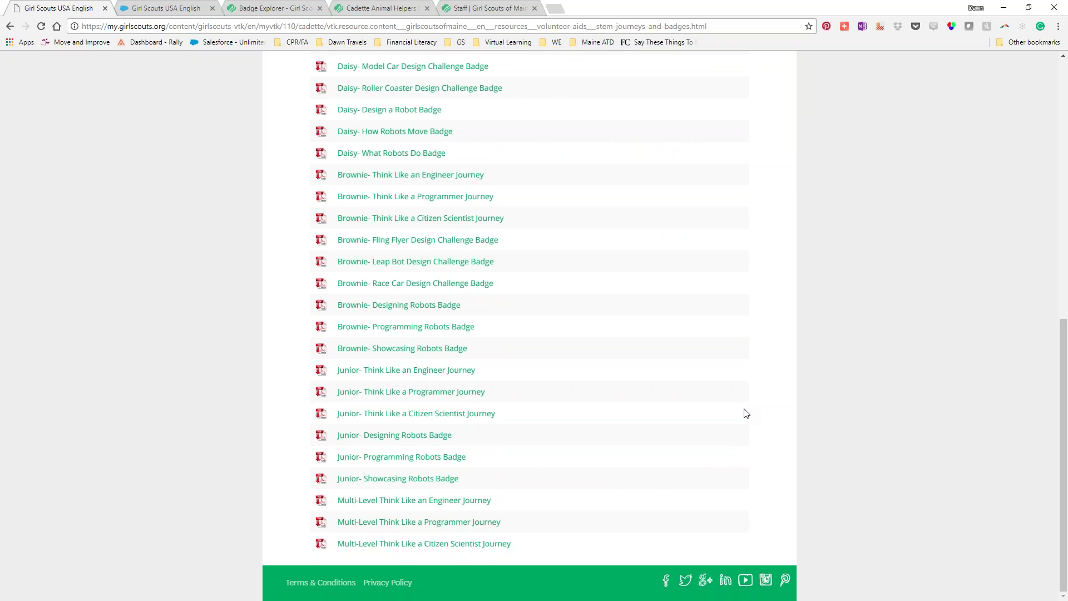
{"action": "scroll", "coordinate": [747, 413], "scroll_direction": "up", "scroll_amount": 7}
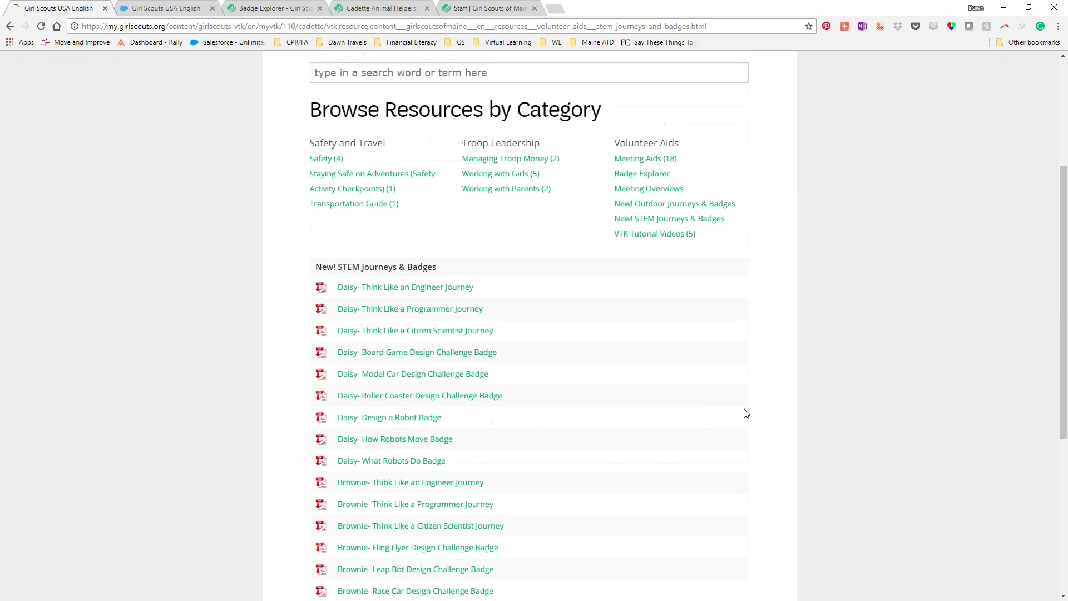
{"action": "scroll", "coordinate": [747, 413], "scroll_direction": "down", "scroll_amount": 3}
{"action": "scroll", "coordinate": [747, 414], "scroll_direction": "down", "scroll_amount": 5}
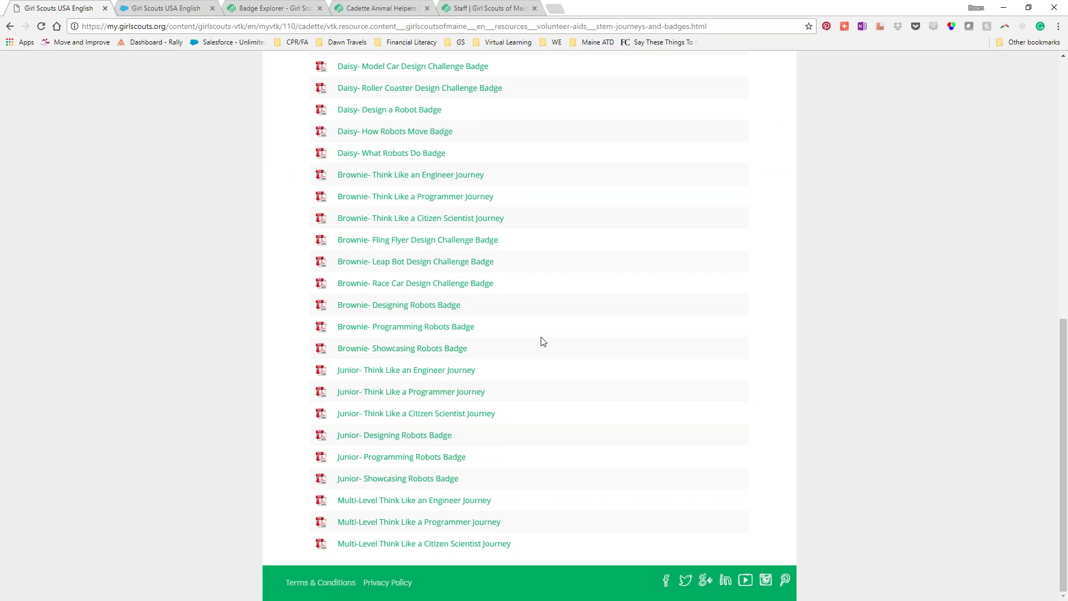
{"action": "scroll", "coordinate": [795, 395], "scroll_direction": "up", "scroll_amount": 10}
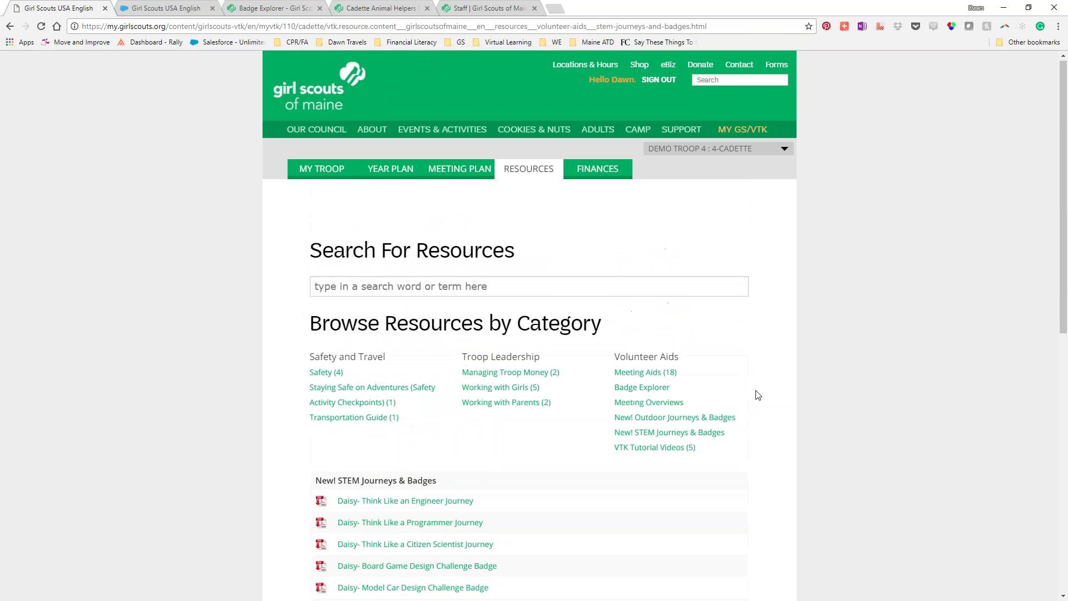
Open New! Outdoor Journeys & Badges and check the link options for the Cadette Outdoor Journey document, dismissing them.
{"action": "left_click", "coordinate": [652, 423]}
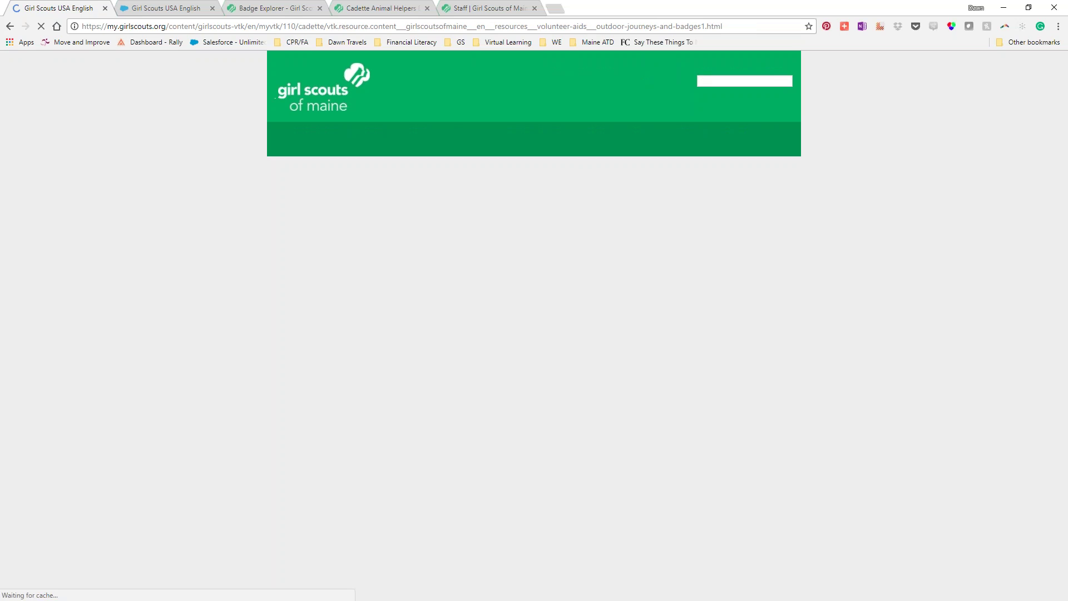
{"action": "scroll", "coordinate": [778, 409], "scroll_direction": "down", "scroll_amount": 2}
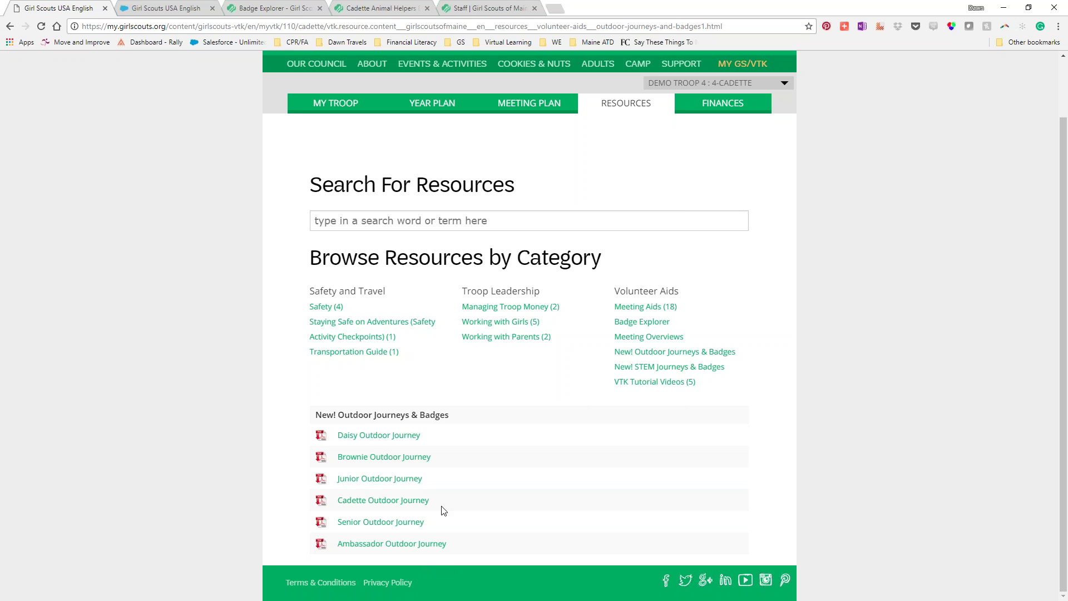
{"action": "right_click", "coordinate": [407, 503]}
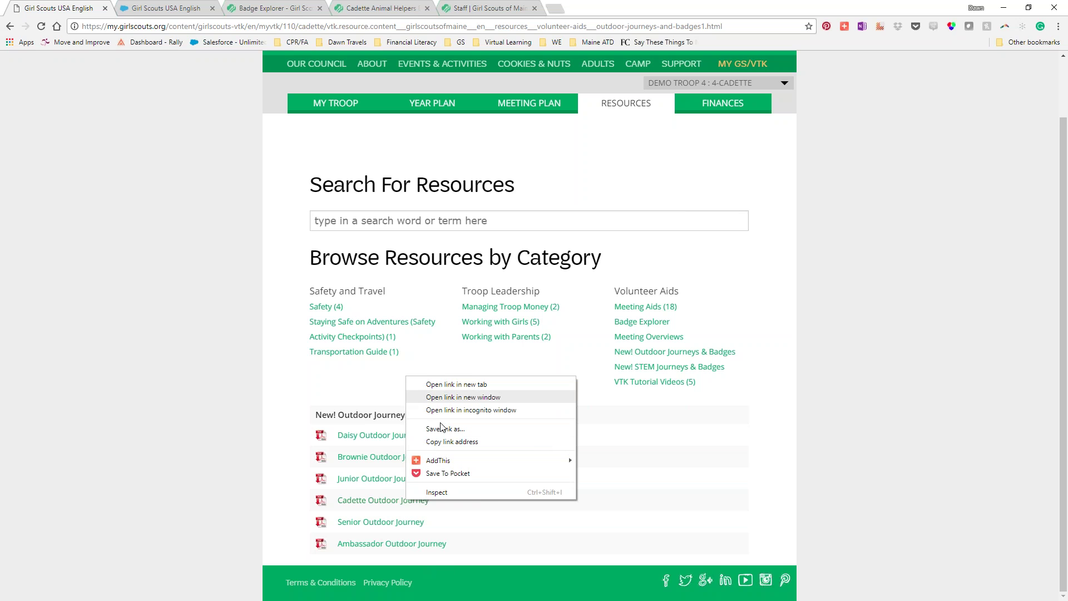
{"action": "left_click", "coordinate": [312, 388]}
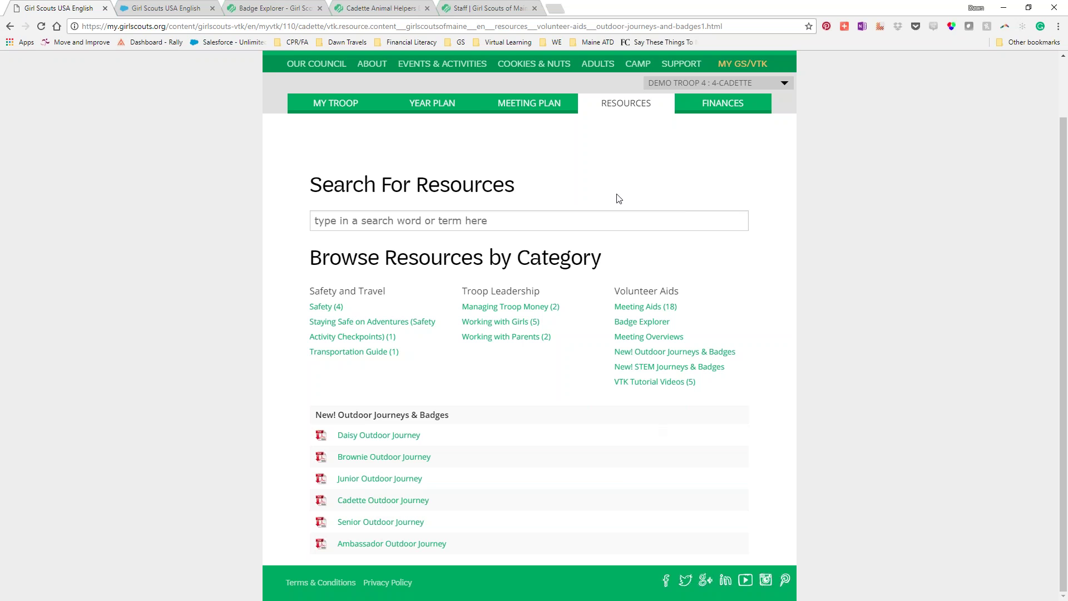
Go to the Year Plan, switch to Demo Troop 2 : 2-Brownie, and look through its Outdoor meeting schedule.
{"action": "left_click", "coordinate": [433, 104]}
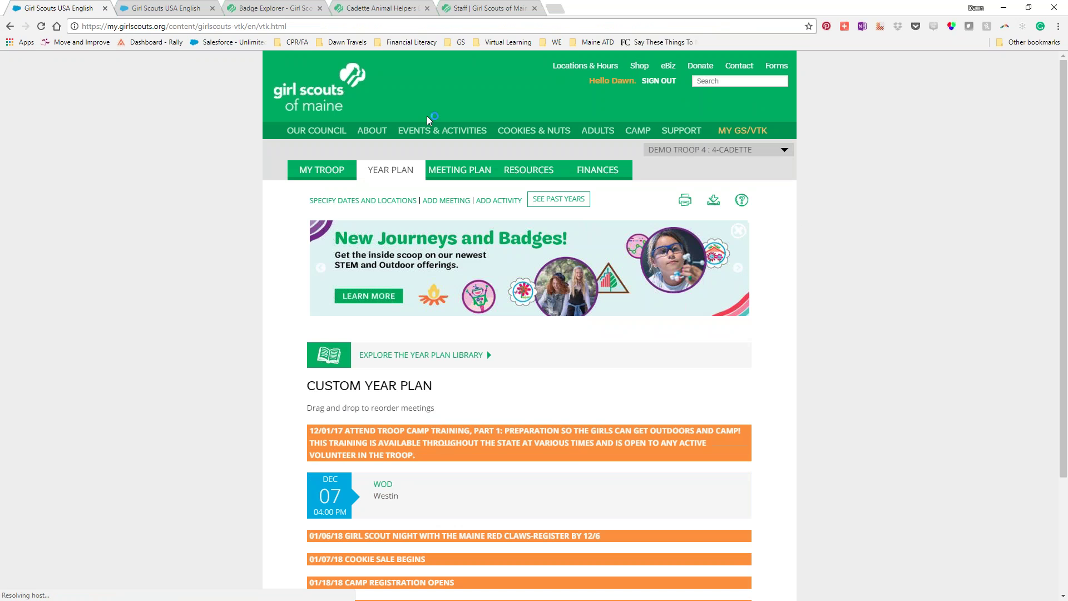
{"action": "left_click", "coordinate": [785, 149]}
{"action": "left_click", "coordinate": [741, 174]}
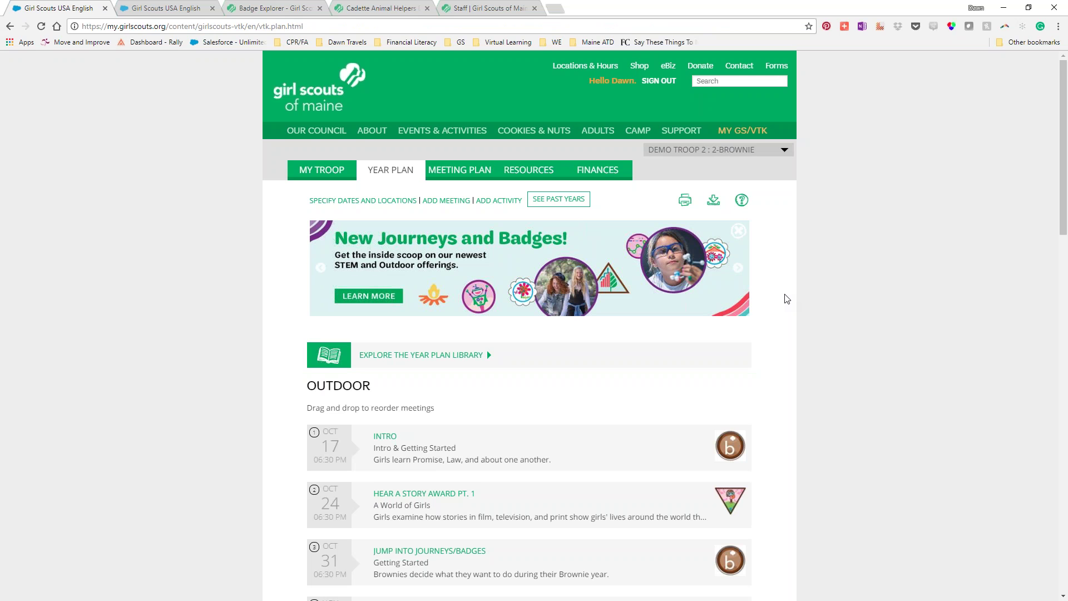
{"action": "scroll", "coordinate": [786, 299], "scroll_direction": "down", "scroll_amount": 9}
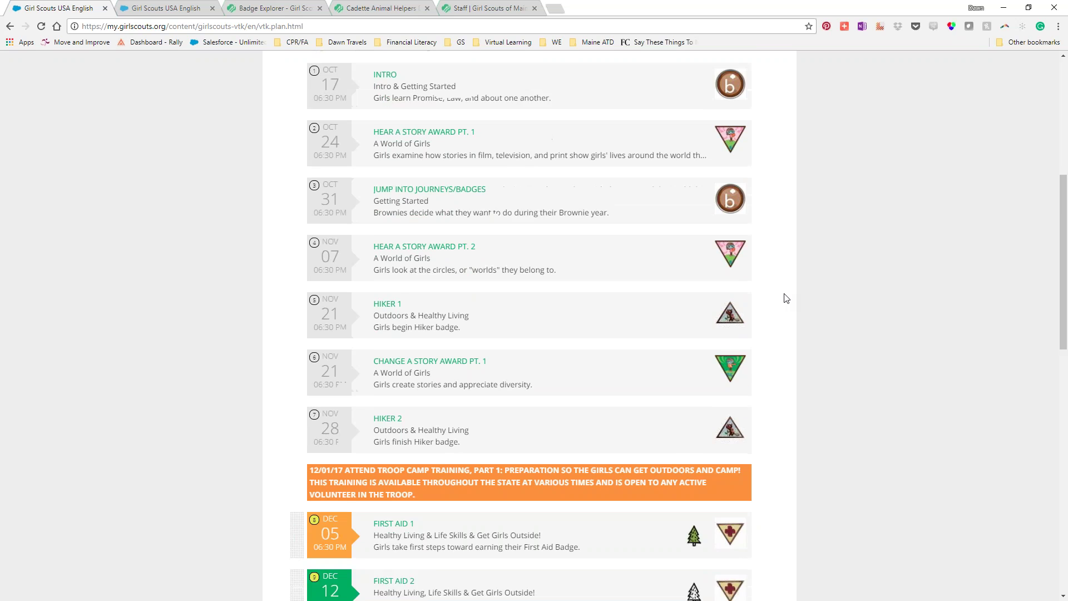
{"action": "scroll", "coordinate": [786, 298], "scroll_direction": "down", "scroll_amount": 2}
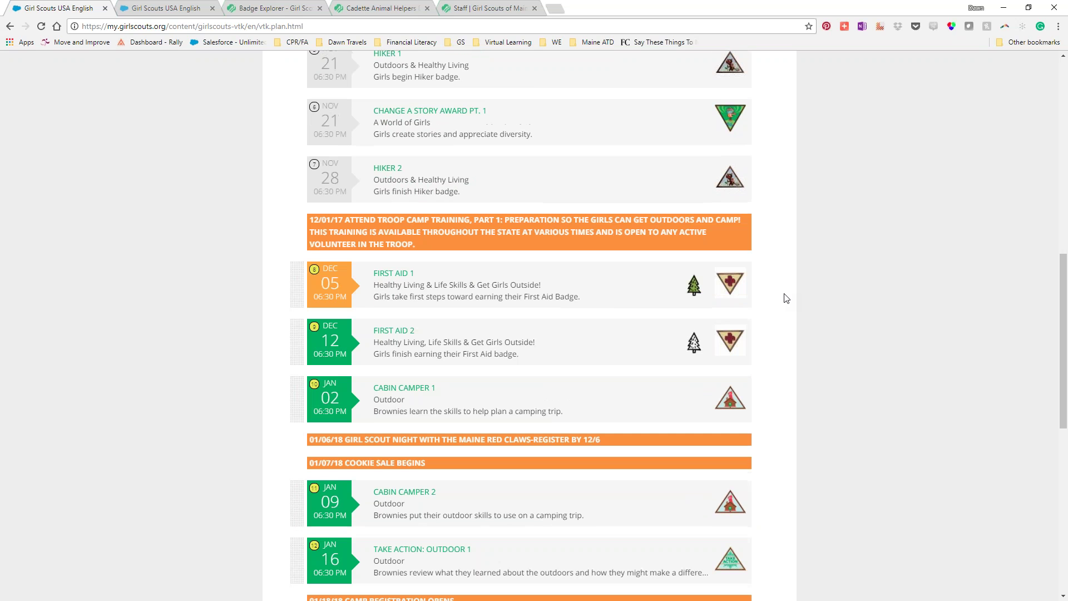
{"action": "scroll", "coordinate": [786, 298], "scroll_direction": "down", "scroll_amount": 1}
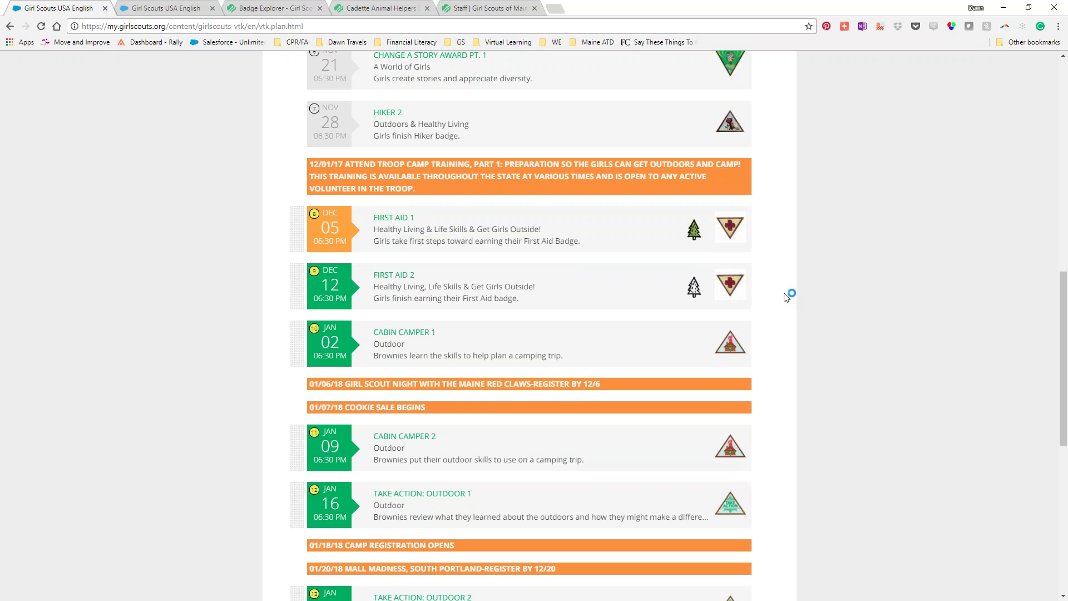
Open the Cabin Camper 1 meeting plan and look over its planning materials, communications, meeting aids and agenda.
{"action": "left_click", "coordinate": [403, 334]}
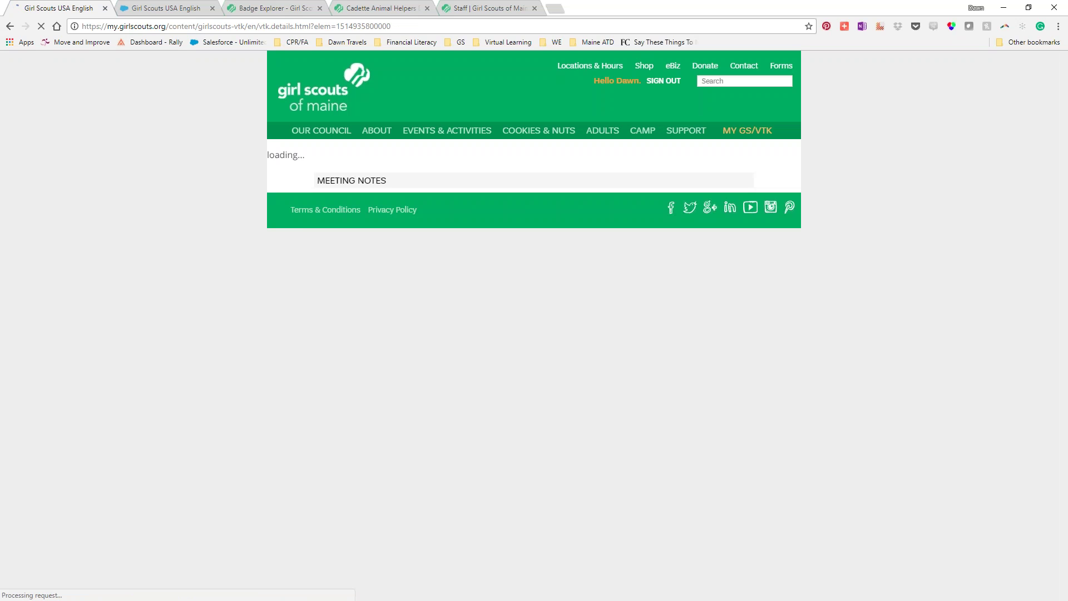
{"action": "scroll", "coordinate": [843, 305], "scroll_direction": "down", "scroll_amount": 2}
{"action": "scroll", "coordinate": [841, 301], "scroll_direction": "down", "scroll_amount": 3}
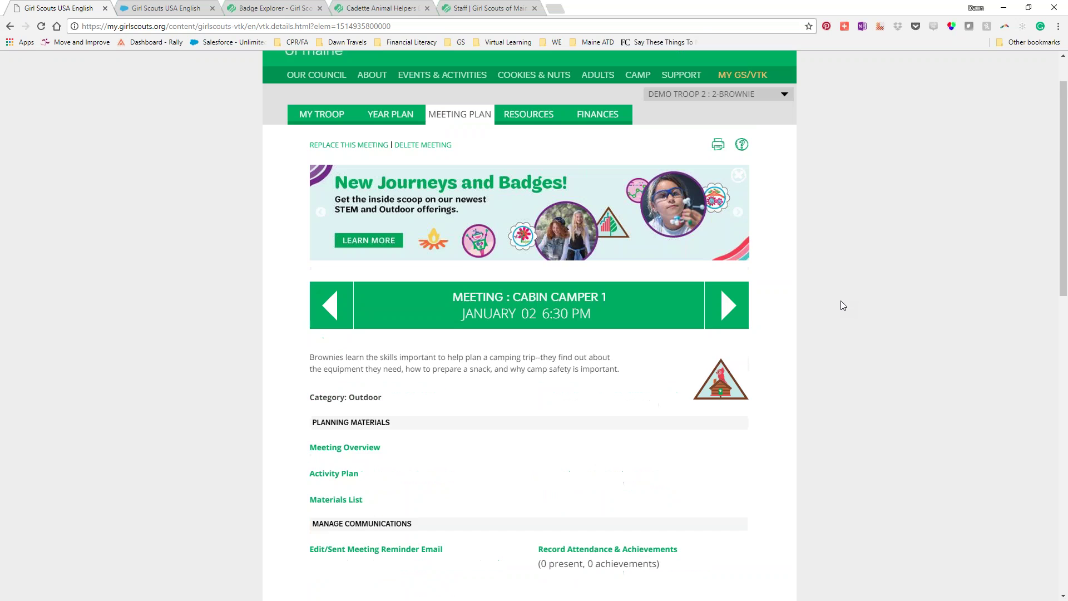
{"action": "scroll", "coordinate": [843, 304], "scroll_direction": "down", "scroll_amount": 4}
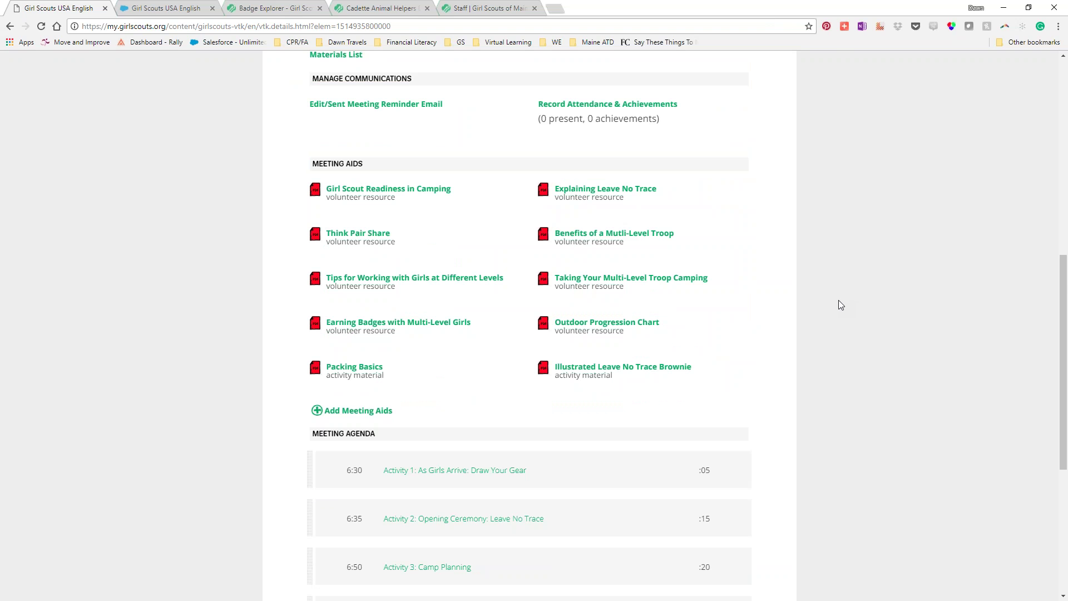
Move Activity 4: Snack Break below Activity 6: What's My Gear? in the Cabin Camper 1 meeting agenda.
{"action": "scroll", "coordinate": [793, 313], "scroll_direction": "down", "scroll_amount": 5}
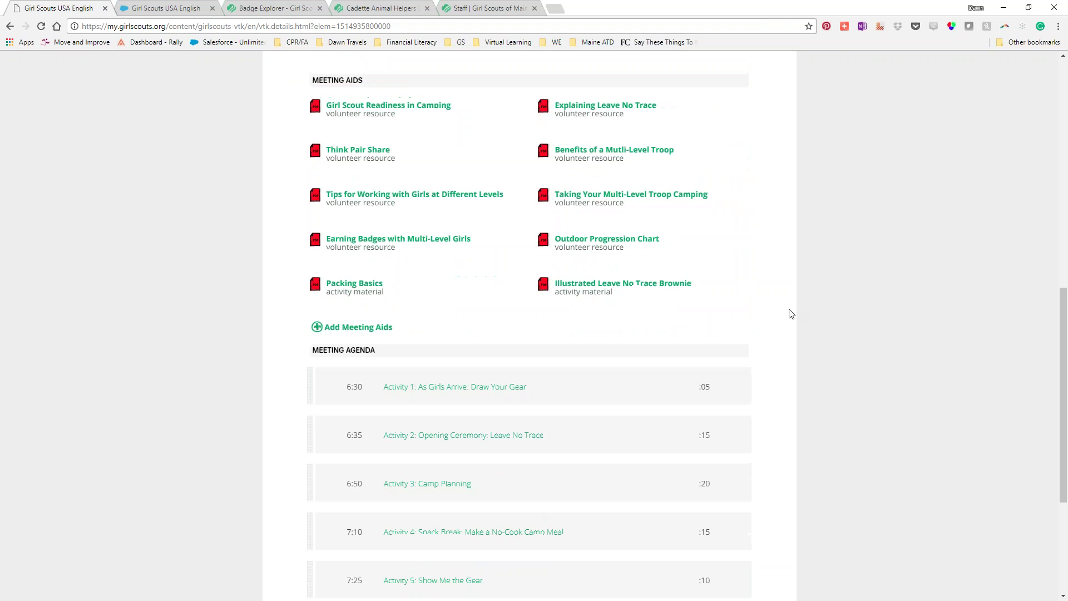
{"action": "scroll", "coordinate": [791, 313], "scroll_direction": "down", "scroll_amount": 1}
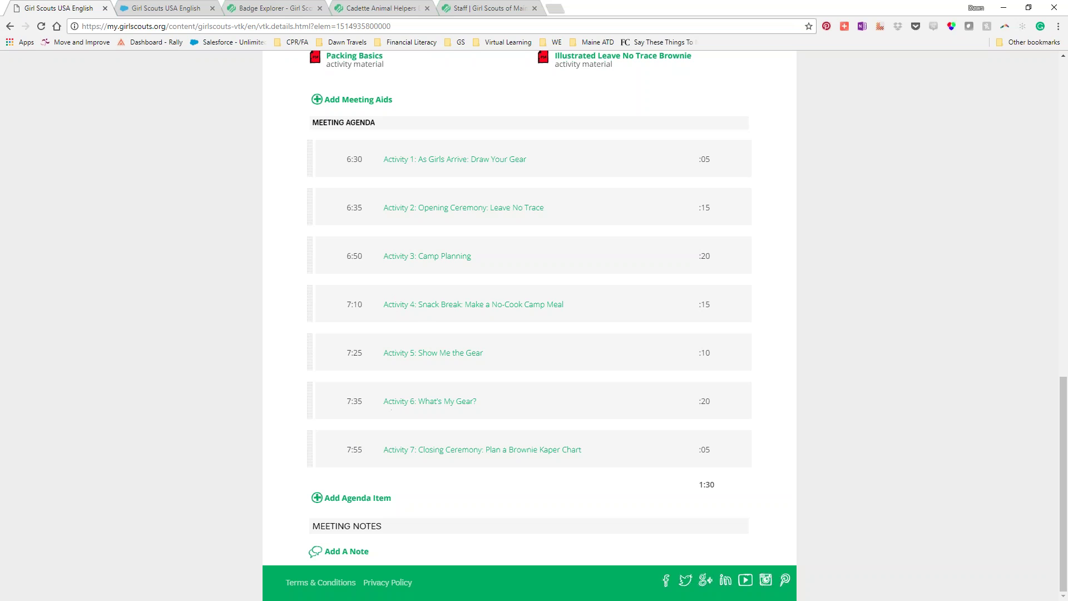
{"action": "left_click_drag", "start_coordinate": [395, 308], "coordinate": [389, 428]}
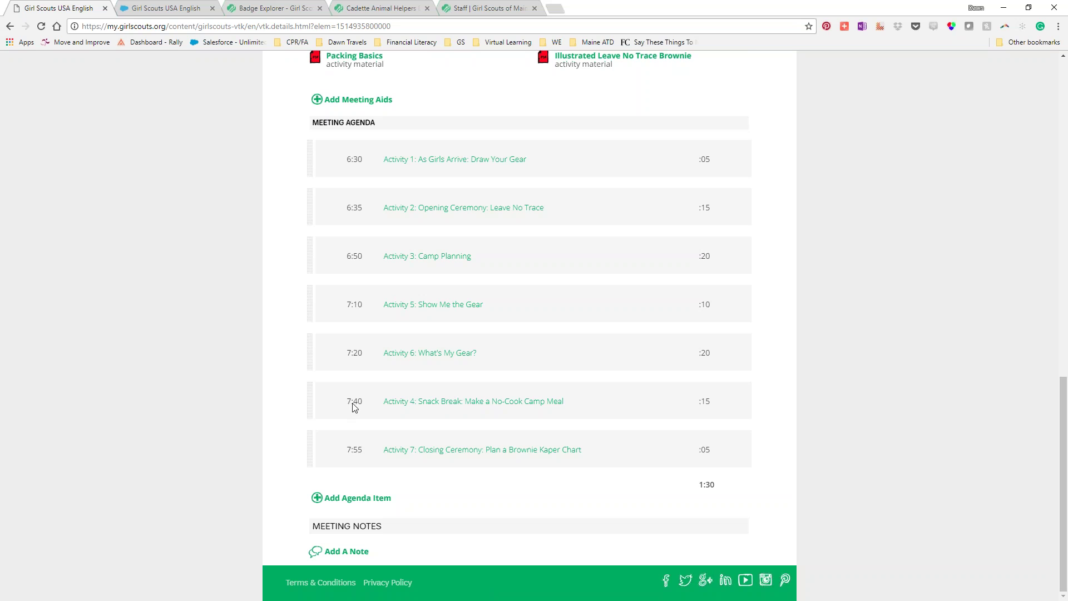
Return Activity 4: Snack Break to its place between Activity 3: Camp Planning and Activity 5: Show Me the Gear.
{"action": "scroll", "coordinate": [354, 301], "scroll_direction": "up", "scroll_amount": 5}
{"action": "scroll", "coordinate": [354, 301], "scroll_direction": "down", "scroll_amount": 5}
{"action": "left_click_drag", "start_coordinate": [397, 398], "coordinate": [400, 303]}
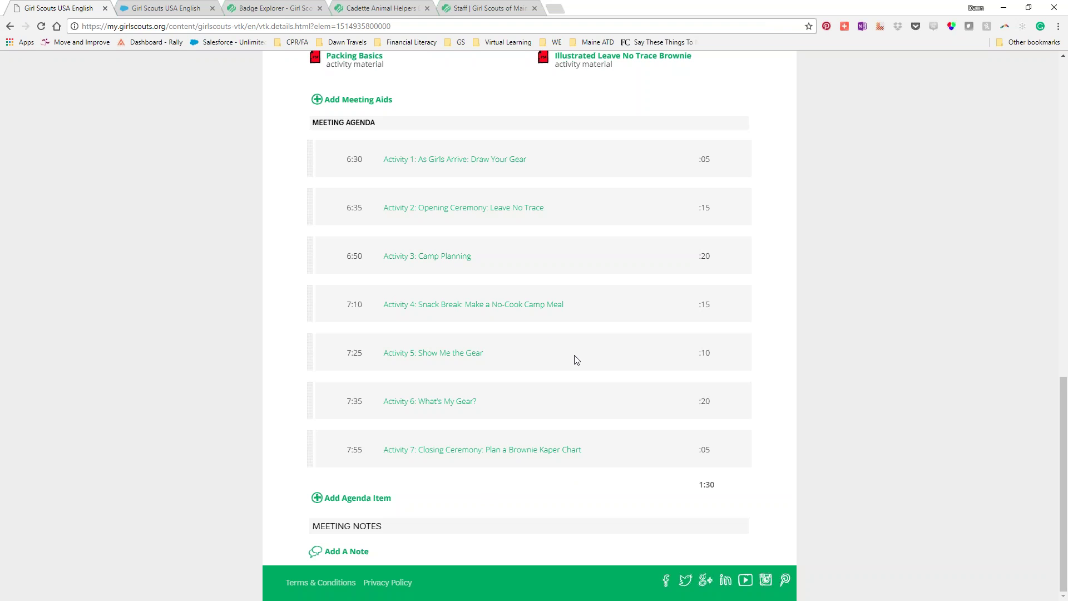
Go back to the Year Plan and switch the troop to Demo Troop 1 : 1-Daisy.
{"action": "scroll", "coordinate": [577, 360], "scroll_direction": "up", "scroll_amount": 5}
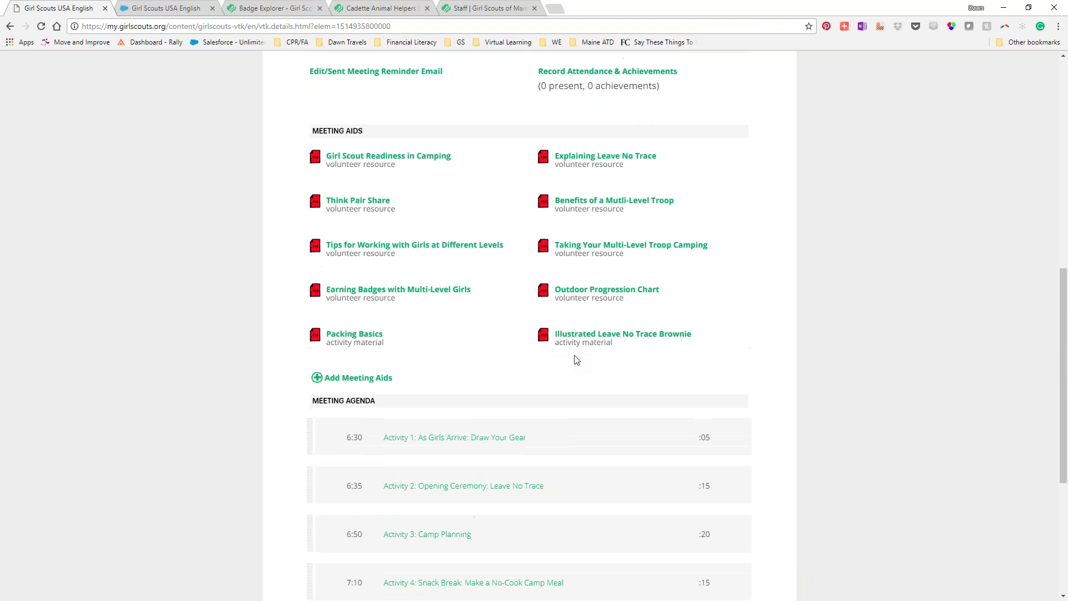
{"action": "scroll", "coordinate": [577, 359], "scroll_direction": "up", "scroll_amount": 1}
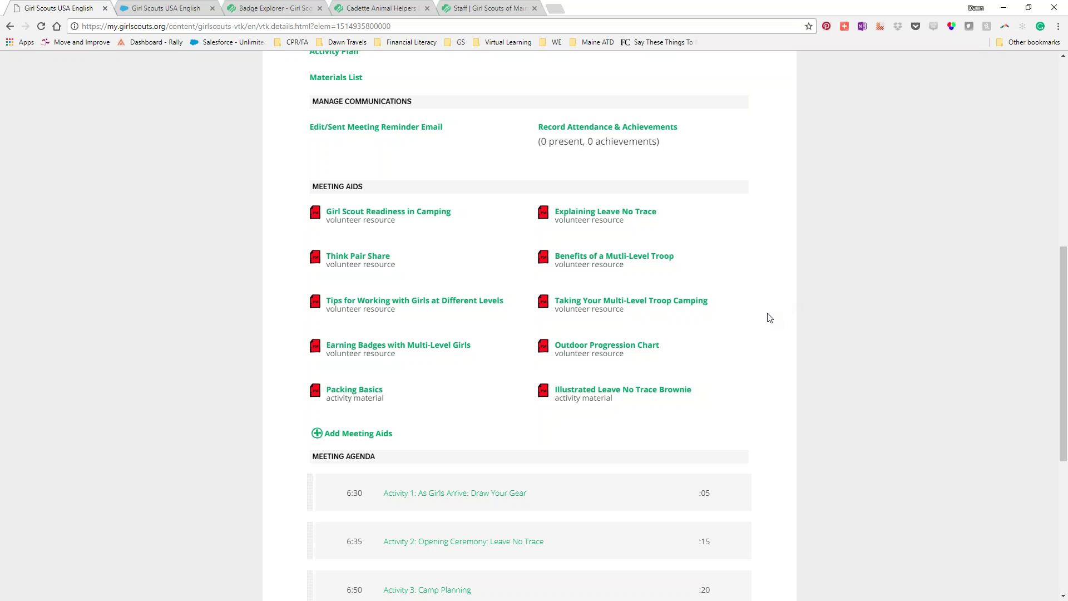
{"action": "scroll", "coordinate": [767, 355], "scroll_direction": "up", "scroll_amount": 8}
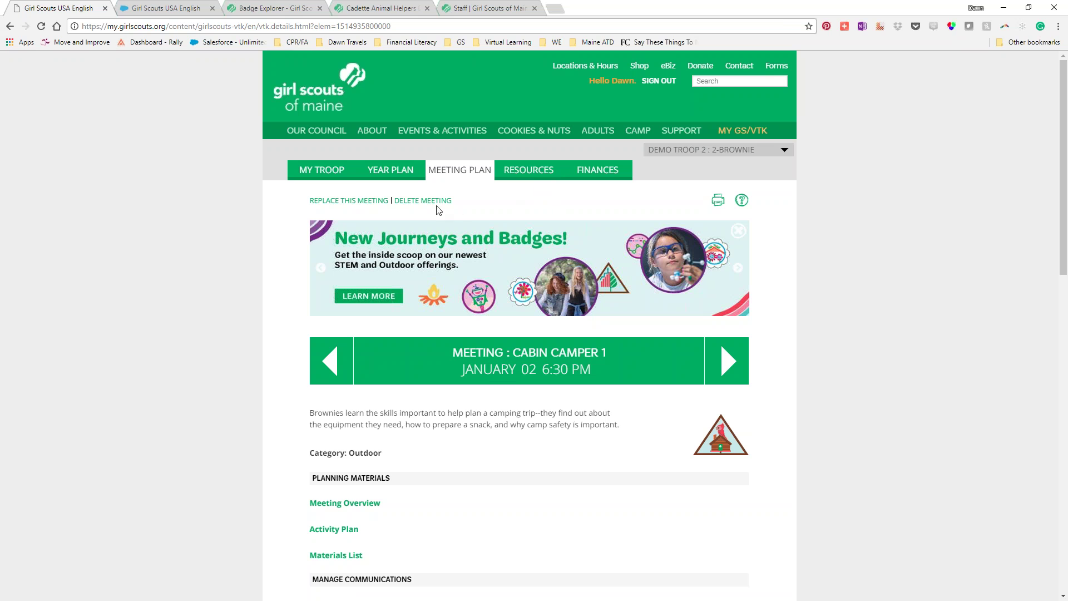
{"action": "left_click", "coordinate": [391, 172]}
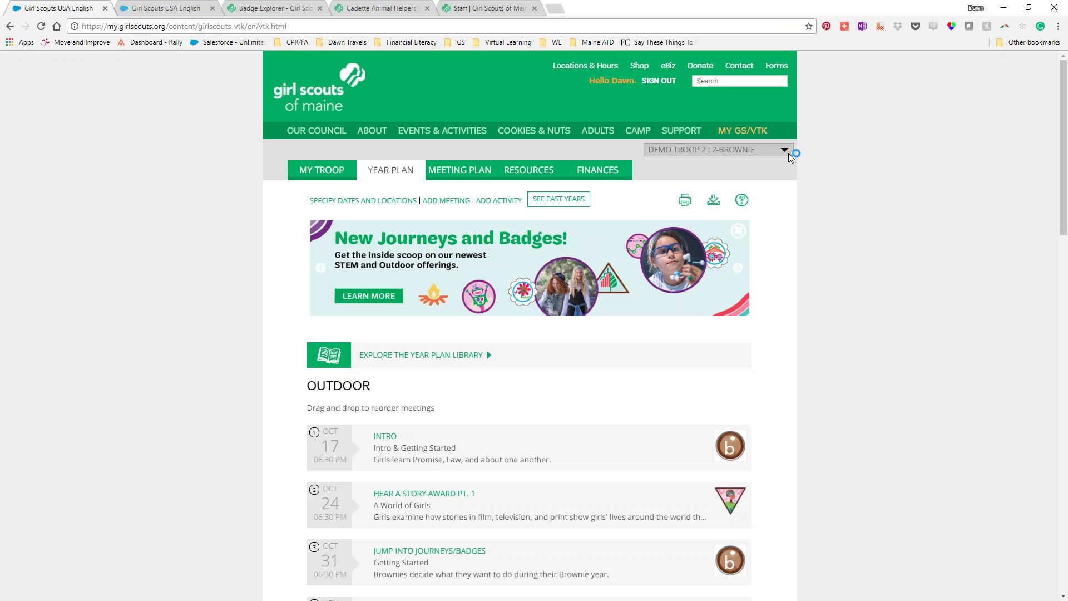
{"action": "left_click", "coordinate": [788, 151]}
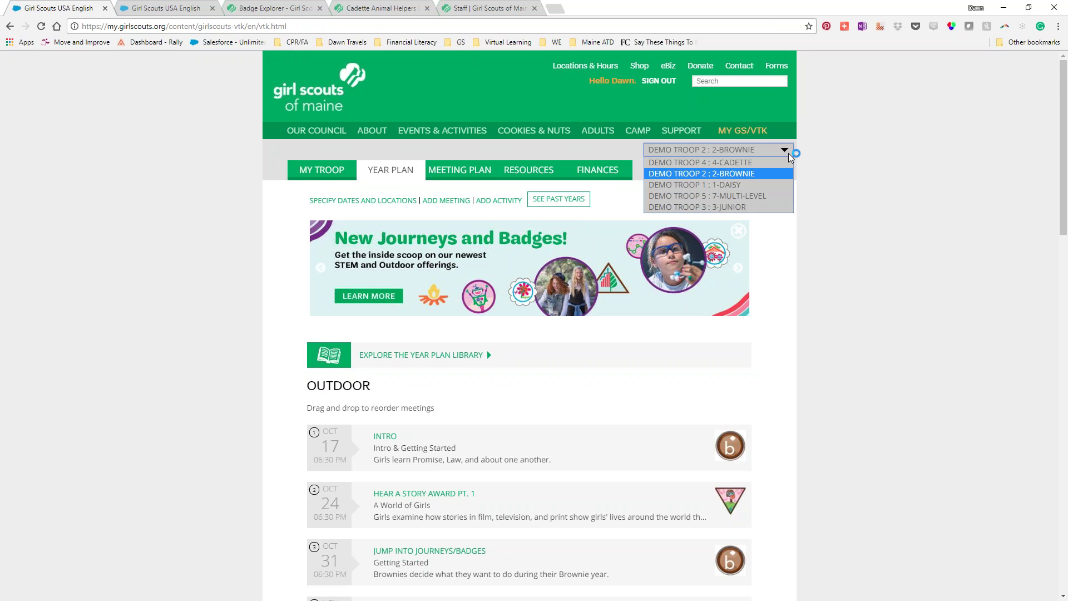
{"action": "left_click", "coordinate": [762, 188]}
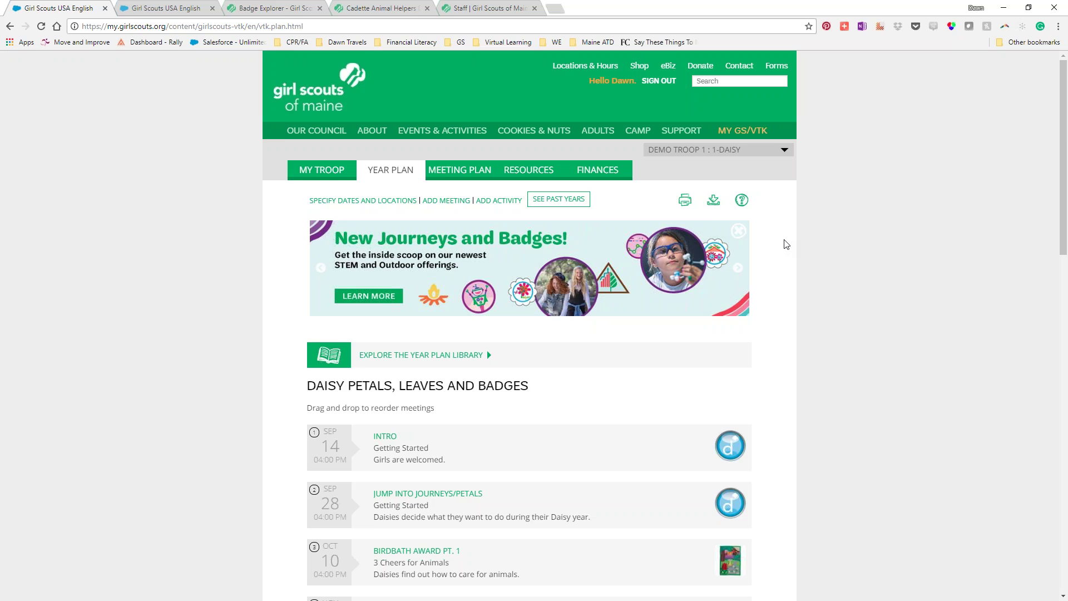
Delete the March 15 Vi/Be a Sister to Every Girl Scout meeting from the Daisy year plan.
{"action": "scroll", "coordinate": [786, 244], "scroll_direction": "down", "scroll_amount": 4}
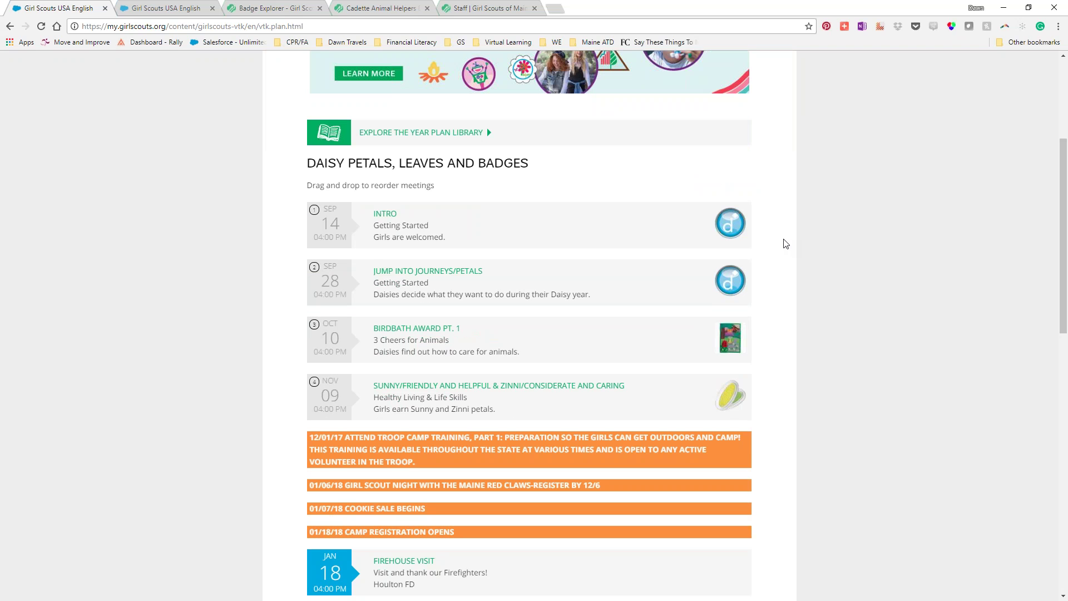
{"action": "scroll", "coordinate": [786, 244], "scroll_direction": "down", "scroll_amount": 1}
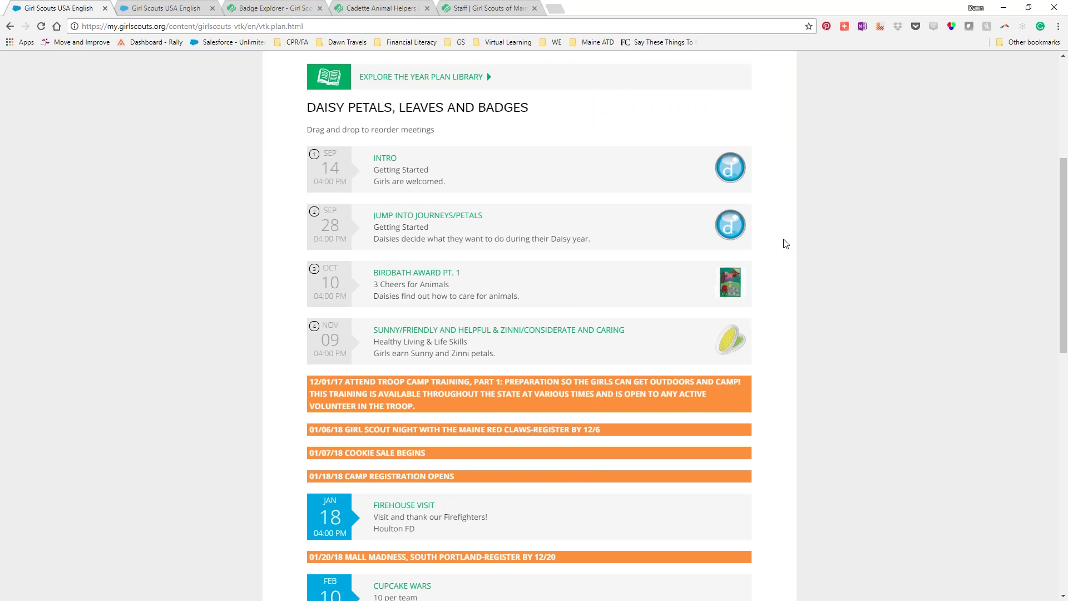
{"action": "scroll", "coordinate": [786, 245], "scroll_direction": "down", "scroll_amount": 8}
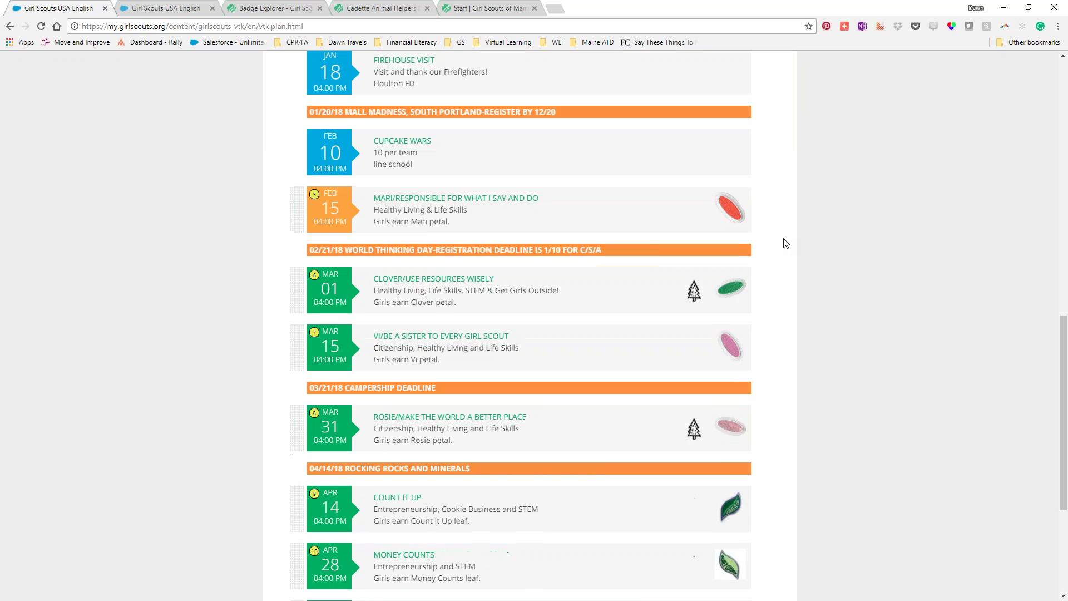
{"action": "scroll", "coordinate": [786, 243], "scroll_direction": "down", "scroll_amount": 1}
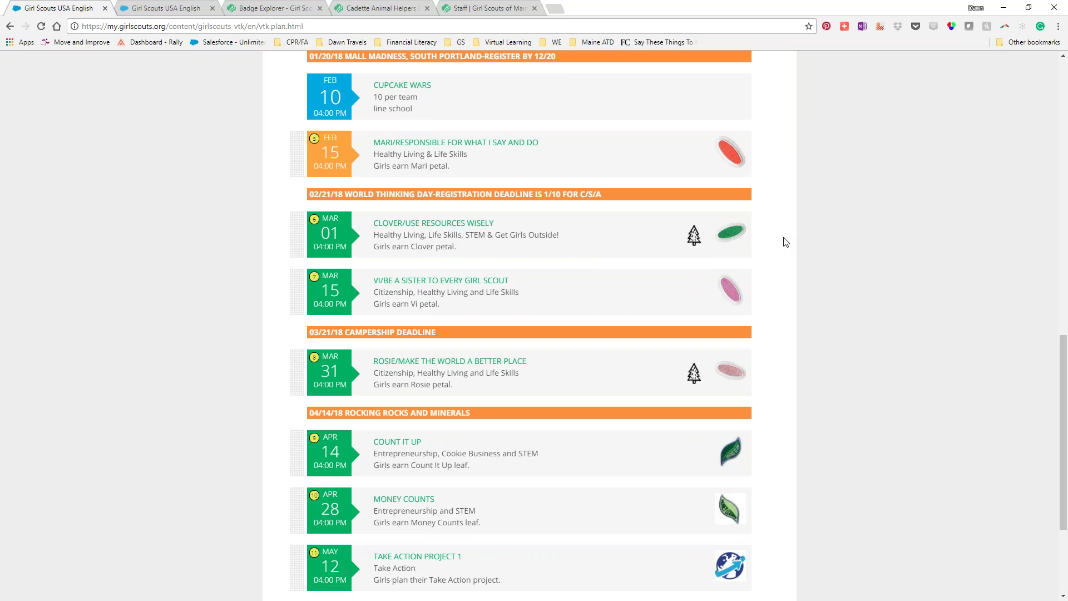
{"action": "left_click", "coordinate": [336, 301]}
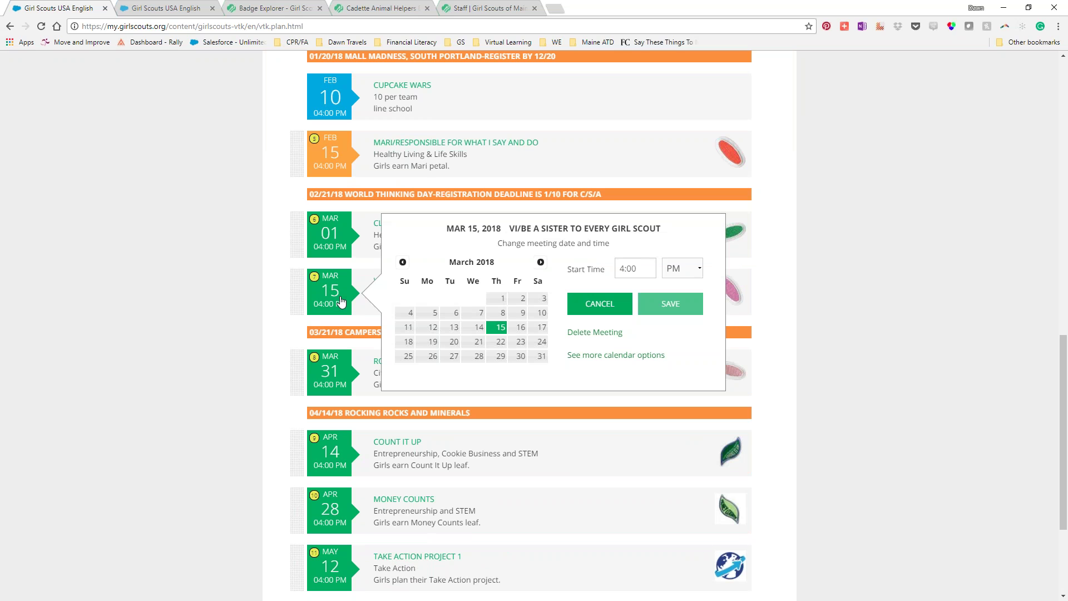
{"action": "left_click", "coordinate": [589, 332]}
{"action": "left_click", "coordinate": [576, 384]}
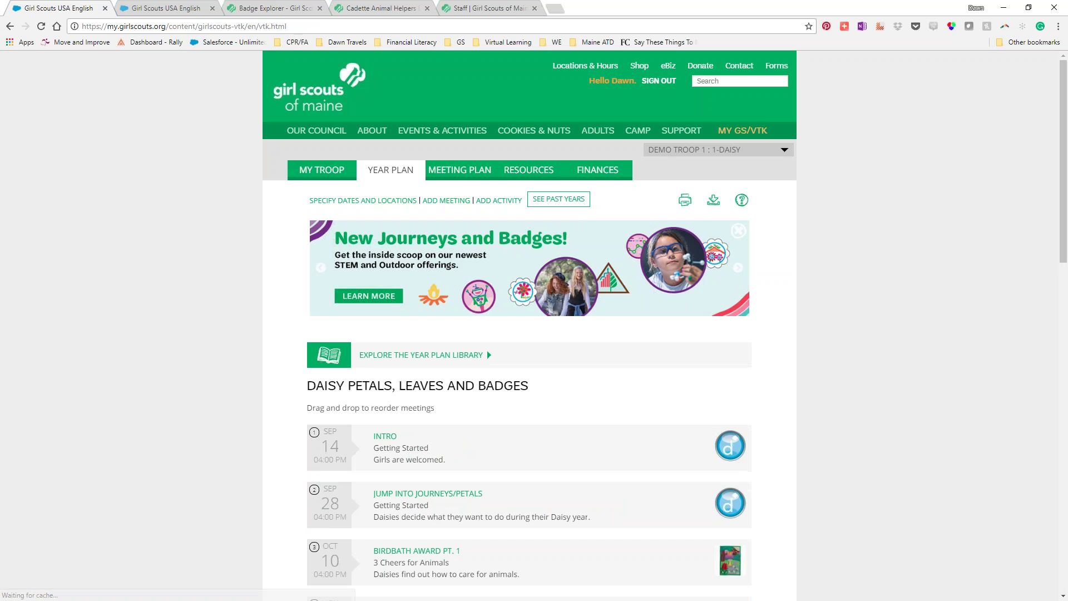
Look through the Daisy Petals, Leaves and Badges schedule after deleting the Vi meeting, checking the meetings and events.
{"action": "scroll", "coordinate": [791, 365], "scroll_direction": "down", "scroll_amount": 9}
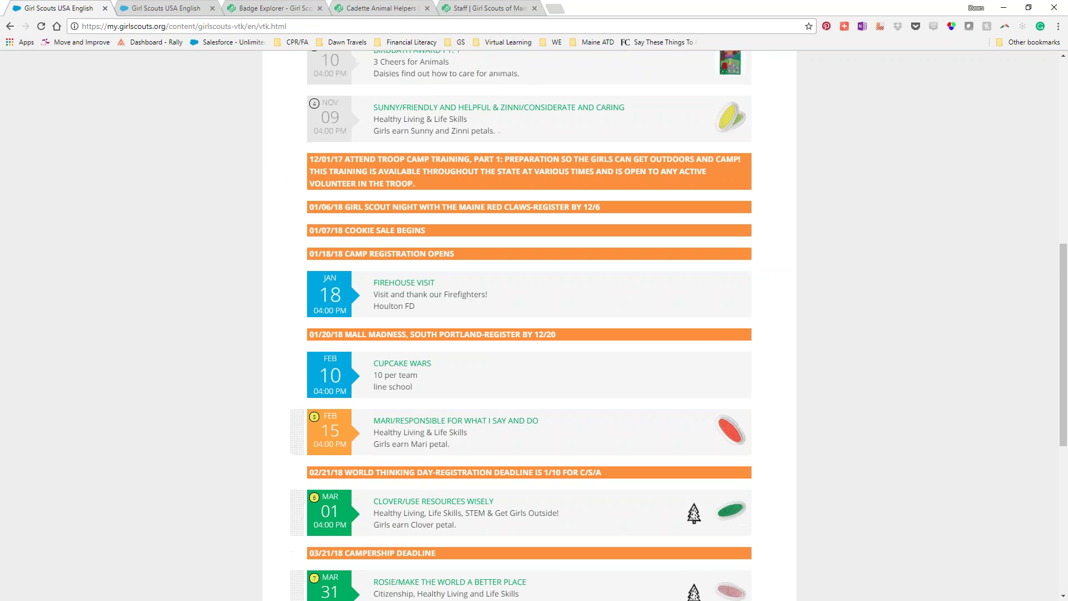
{"action": "scroll", "coordinate": [486, 72], "scroll_direction": "down", "scroll_amount": 3}
{"action": "scroll", "coordinate": [486, 72], "scroll_direction": "up", "scroll_amount": 7}
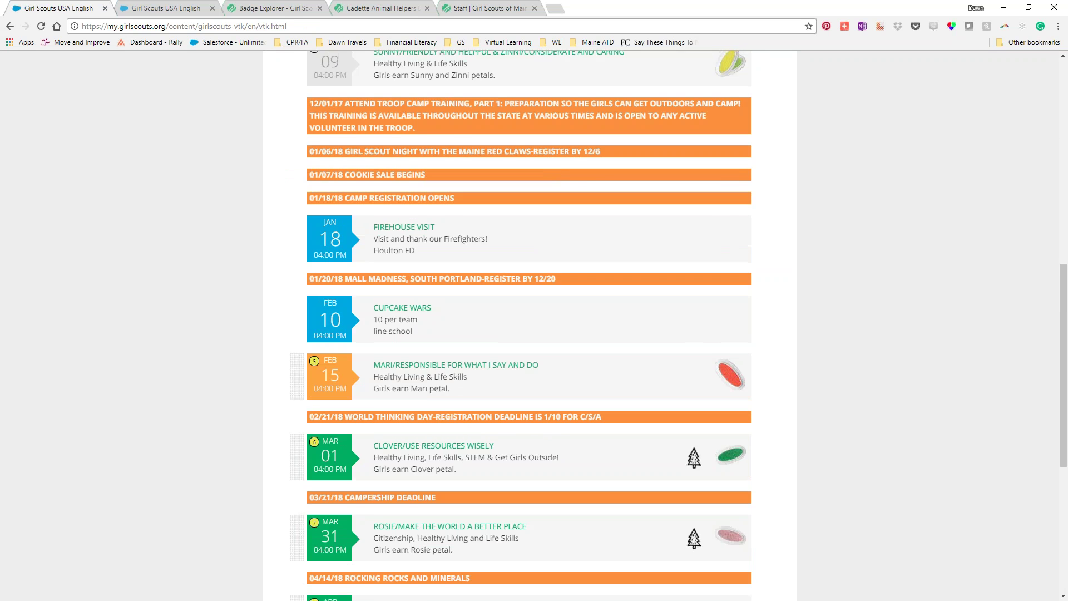
{"action": "scroll", "coordinate": [790, 365], "scroll_direction": "up", "scroll_amount": 4}
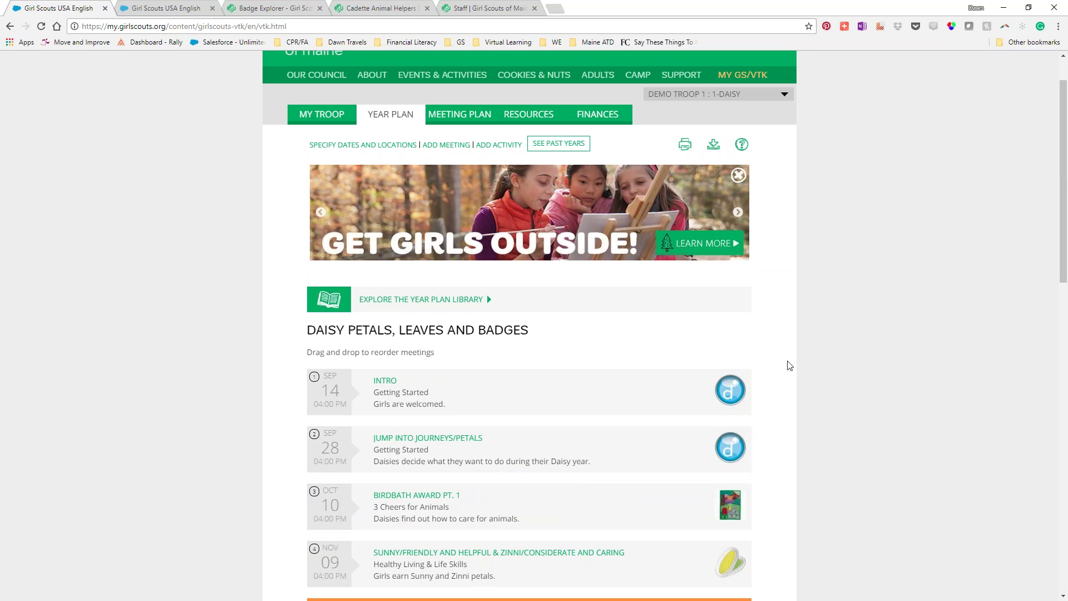
{"action": "scroll", "coordinate": [790, 366], "scroll_direction": "up", "scroll_amount": 1}
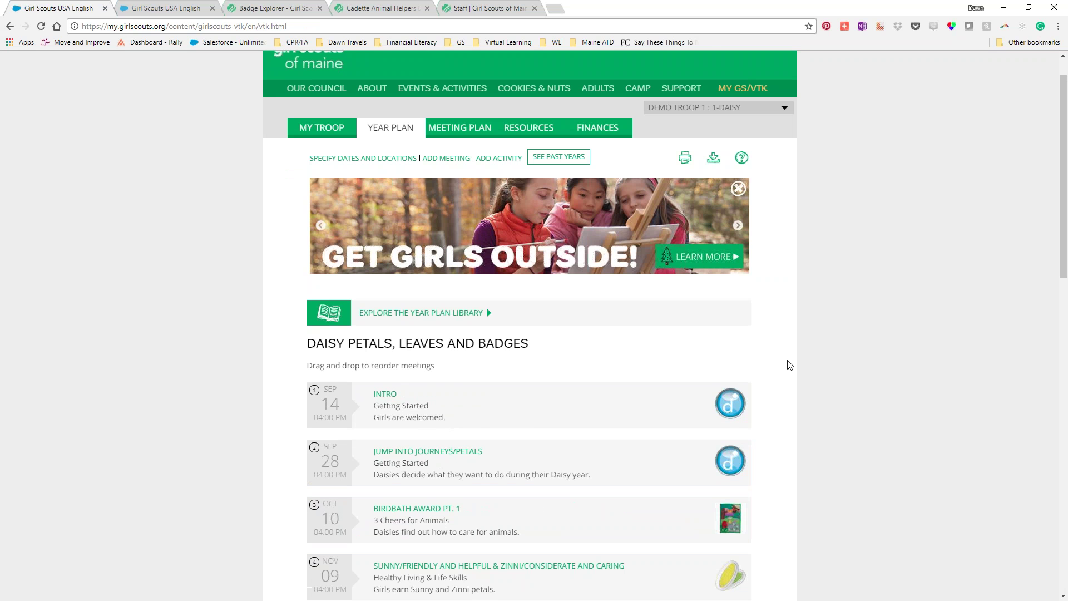
{"action": "scroll", "coordinate": [790, 365], "scroll_direction": "down", "scroll_amount": 4}
{"action": "scroll", "coordinate": [790, 365], "scroll_direction": "down", "scroll_amount": 5}
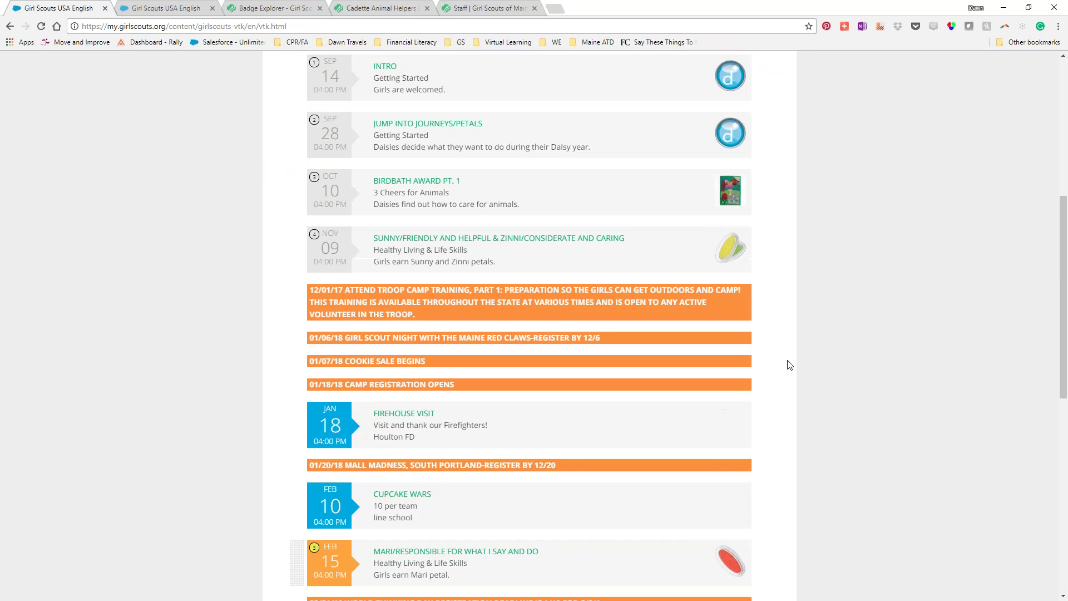
{"action": "scroll", "coordinate": [790, 365], "scroll_direction": "down", "scroll_amount": 3}
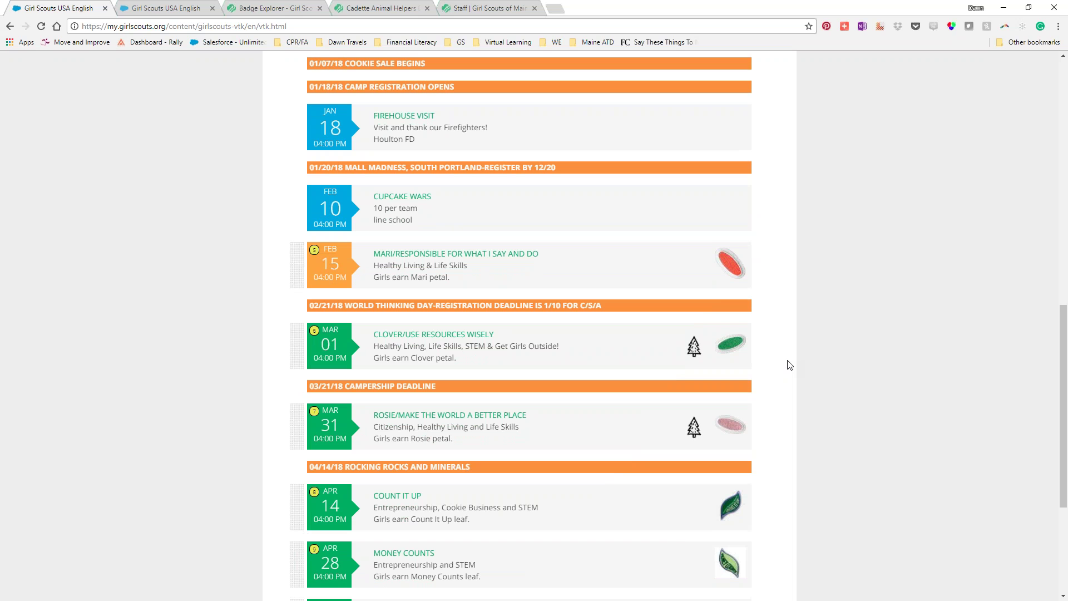
Open the deletion prompt for the March 1 Clover/Use Resources Wisely meeting, read its note, and cancel the deletion.
{"action": "left_click", "coordinate": [333, 352]}
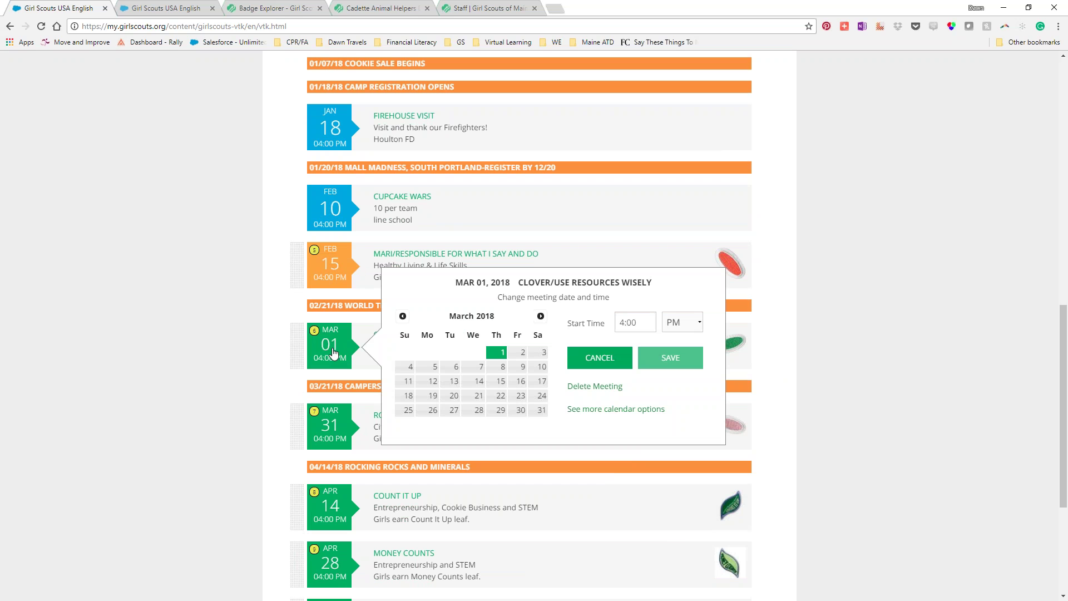
{"action": "left_click", "coordinate": [606, 390]}
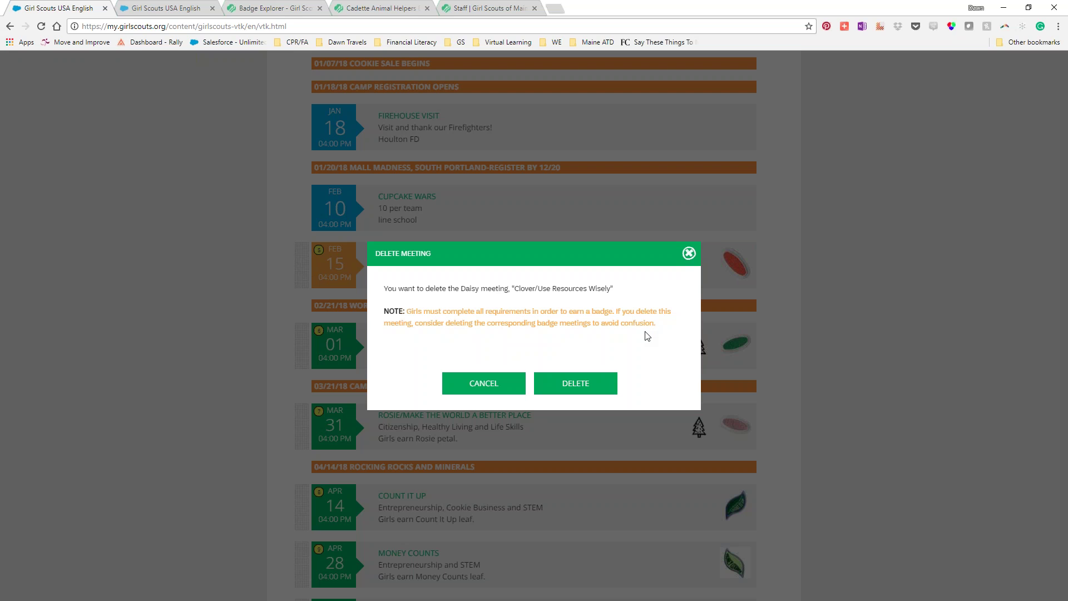
{"action": "left_click", "coordinate": [475, 385]}
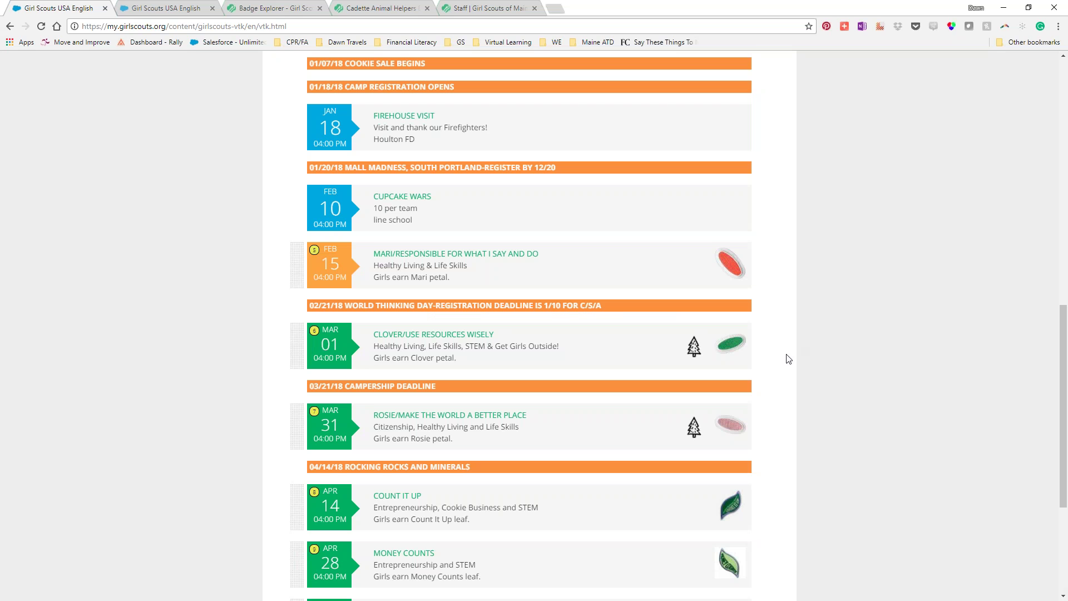
Start adding a meeting to the Daisy year plan and choose Badges/Petals as the meeting plan type.
{"action": "scroll", "coordinate": [786, 361], "scroll_direction": "down", "scroll_amount": 2}
{"action": "scroll", "coordinate": [787, 360], "scroll_direction": "up", "scroll_amount": 5}
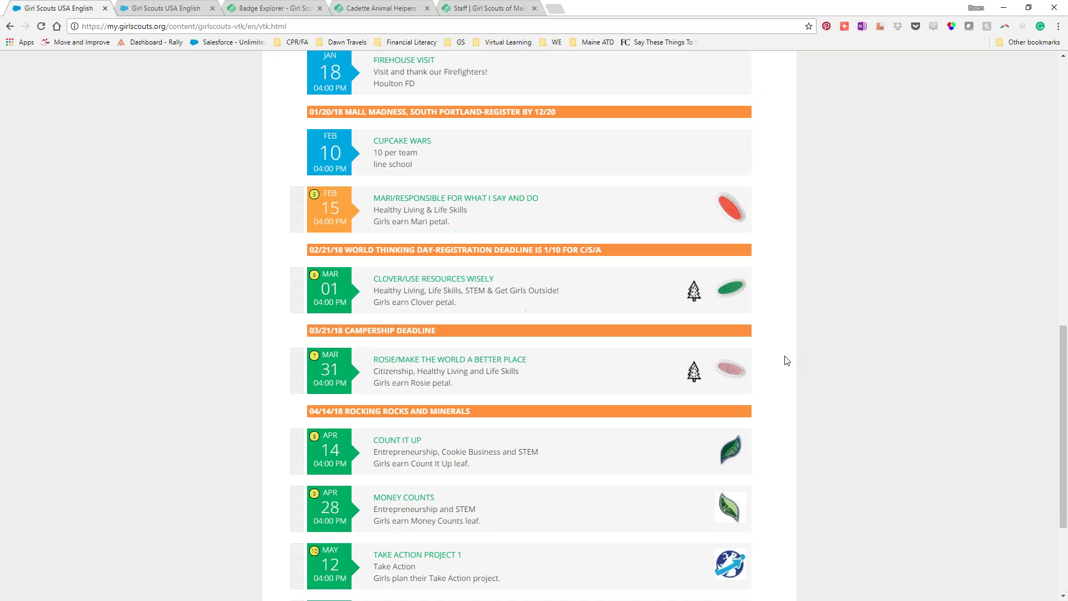
{"action": "scroll", "coordinate": [786, 359], "scroll_direction": "down", "scroll_amount": 4}
{"action": "scroll", "coordinate": [770, 250], "scroll_direction": "up", "scroll_amount": 11}
{"action": "left_click", "coordinate": [446, 199]}
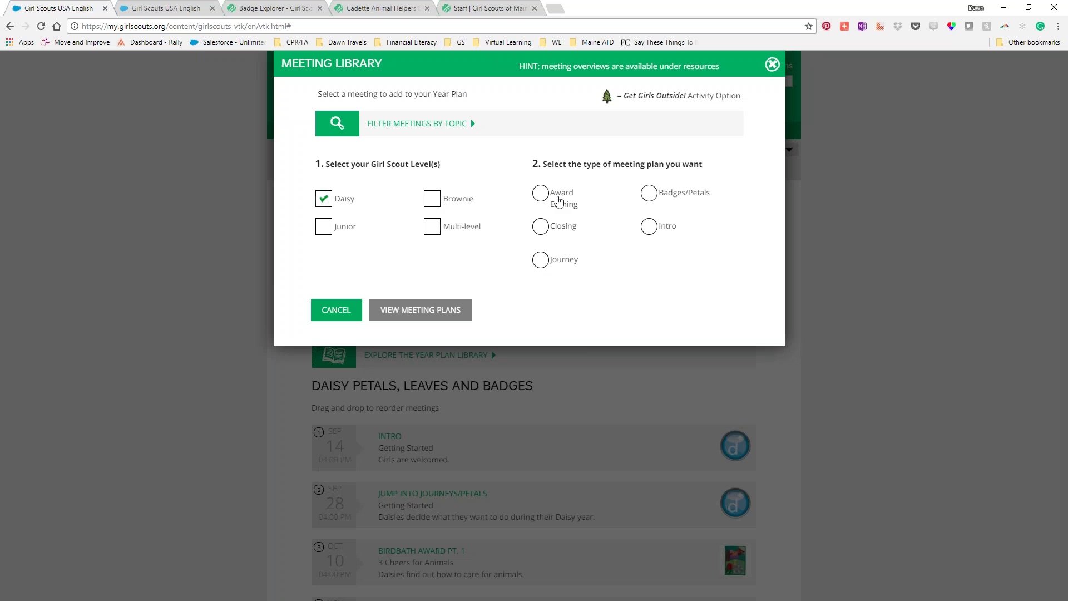
{"action": "left_click", "coordinate": [648, 193]}
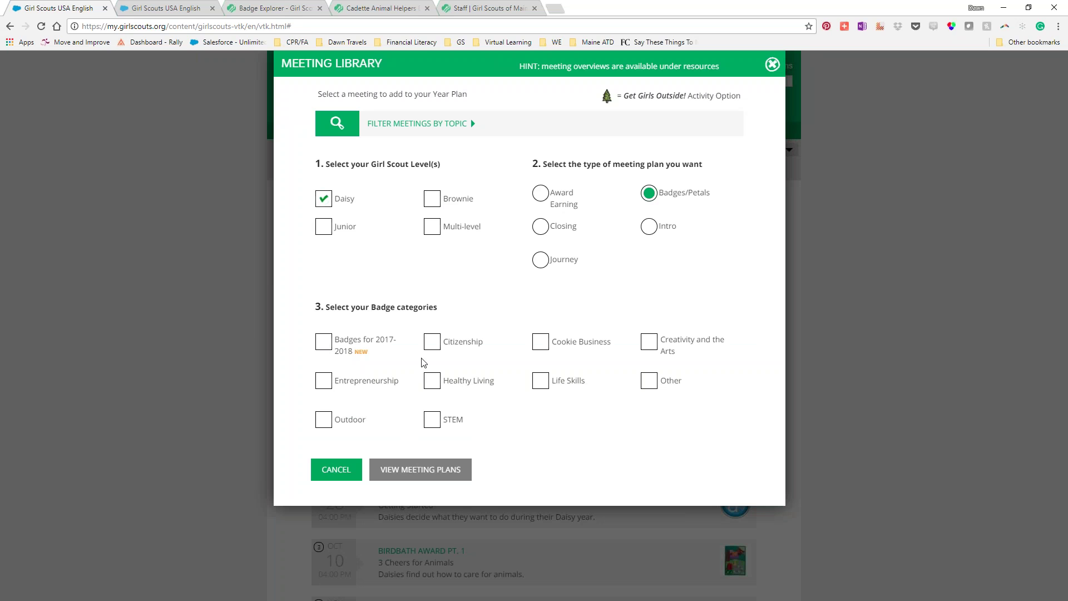
List the meeting plans for Citizenship, Cookie Business, Creativity and the Arts, Other, Life Skills, Healthy Living, Outdoor and STEM badge categories.
{"action": "left_click", "coordinate": [437, 344]}
{"action": "left_click", "coordinate": [540, 341]}
{"action": "left_click", "coordinate": [649, 344]}
{"action": "left_click", "coordinate": [649, 379]}
{"action": "left_click", "coordinate": [546, 387]}
{"action": "left_click", "coordinate": [448, 383]}
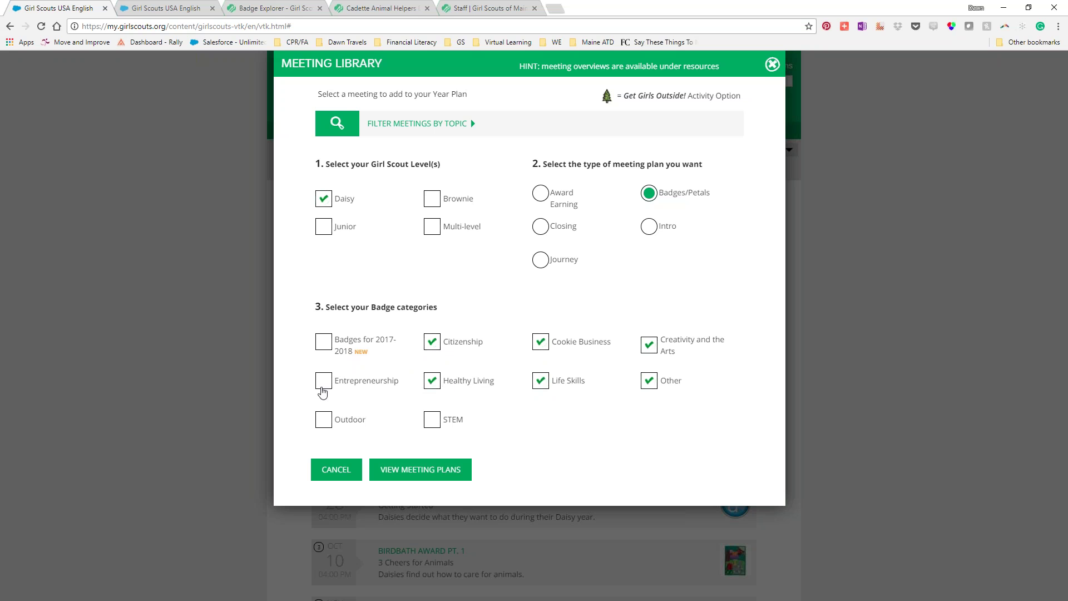
{"action": "left_click", "coordinate": [333, 423]}
{"action": "left_click", "coordinate": [431, 422]}
{"action": "left_click", "coordinate": [420, 470]}
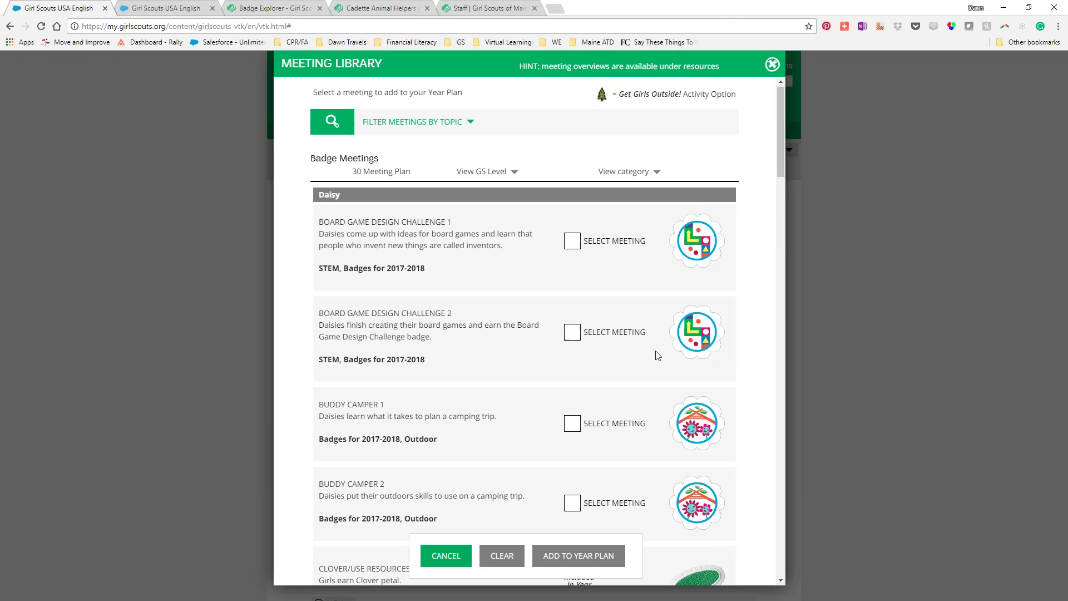
Select the Gloria/Respect for Myself and Others & Gerri/Respect Authority meeting in the Daisy badge meeting list.
{"action": "scroll", "coordinate": [658, 356], "scroll_direction": "down", "scroll_amount": 5}
{"action": "scroll", "coordinate": [658, 357], "scroll_direction": "down", "scroll_amount": 10}
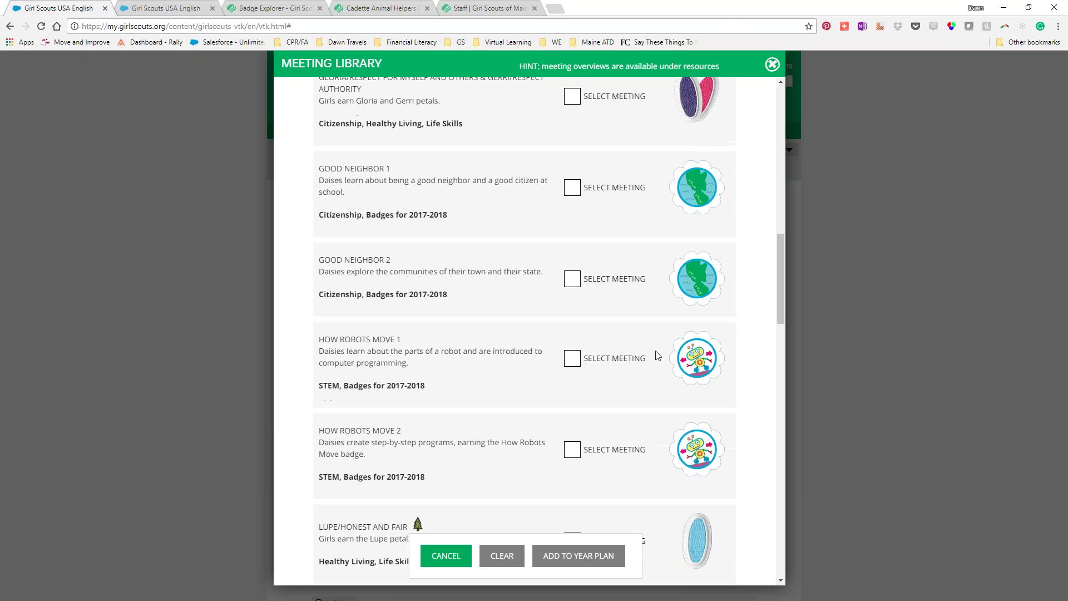
{"action": "scroll", "coordinate": [658, 355], "scroll_direction": "up", "scroll_amount": 1}
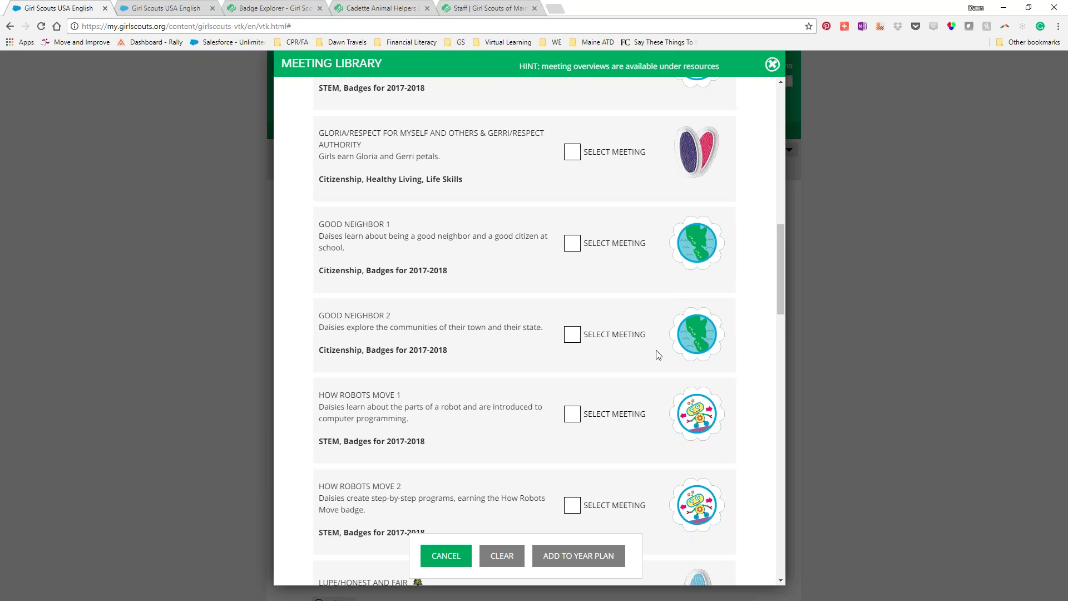
{"action": "scroll", "coordinate": [658, 355], "scroll_direction": "up", "scroll_amount": 6}
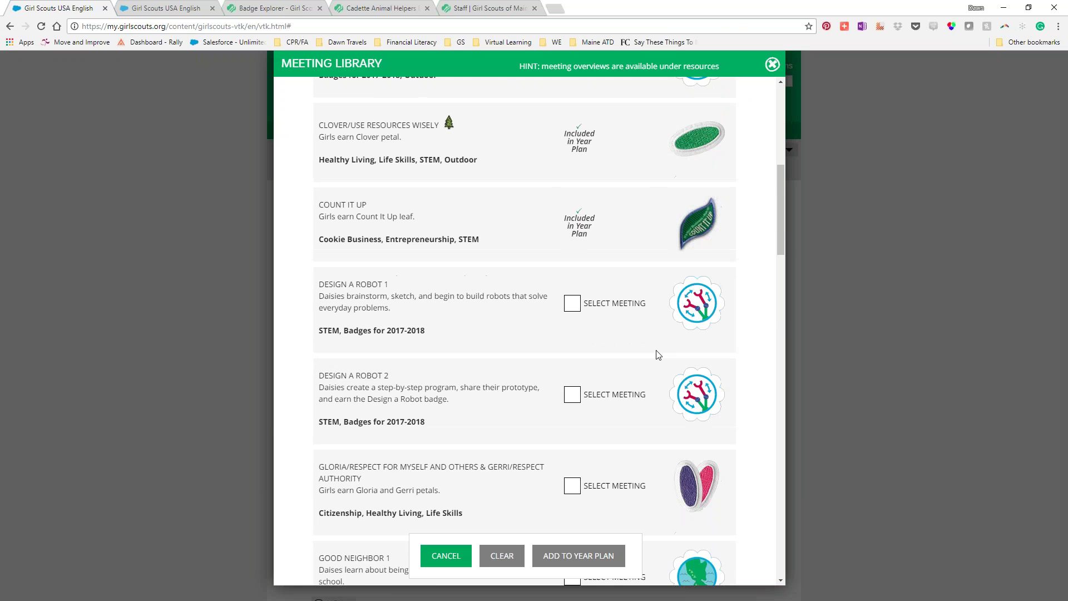
{"action": "left_click", "coordinate": [574, 487]}
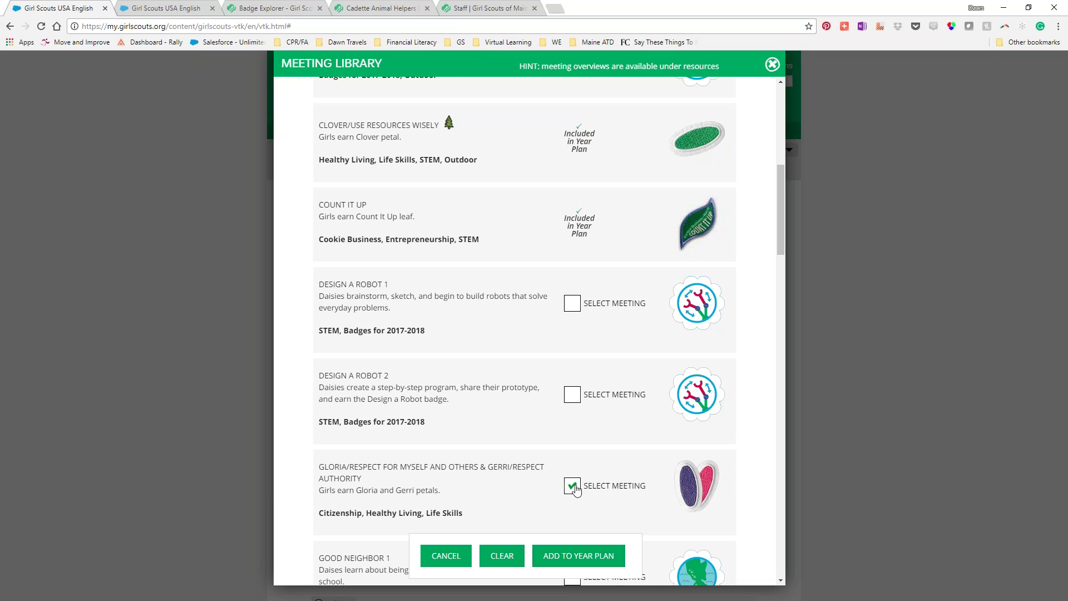
Select the Tula/Courageous and Strong meeting as well and add the selected meetings to the year plan.
{"action": "scroll", "coordinate": [638, 485], "scroll_direction": "down", "scroll_amount": 10}
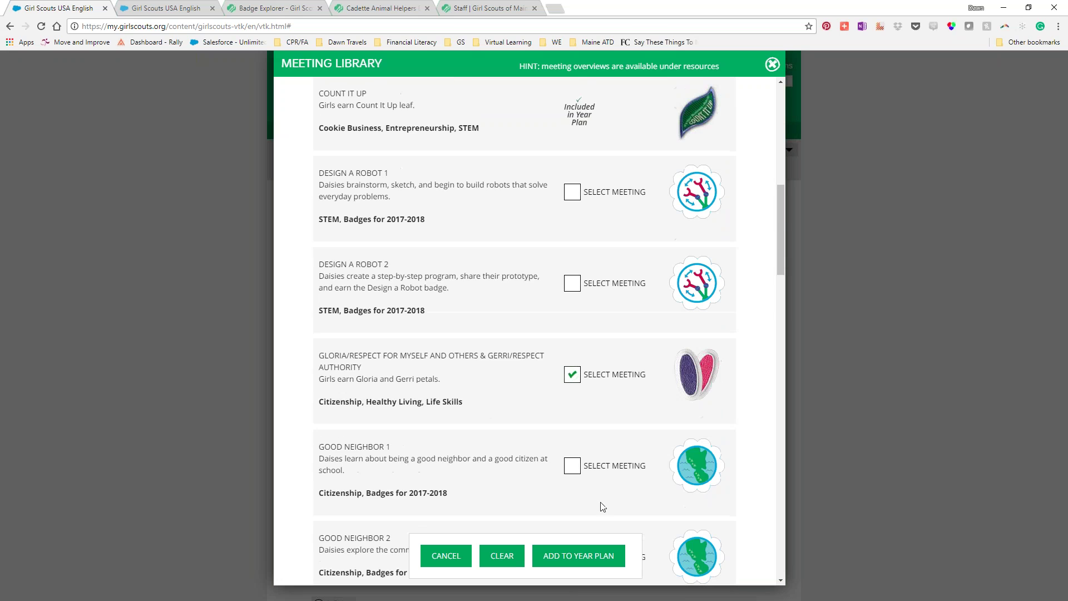
{"action": "scroll", "coordinate": [595, 501], "scroll_direction": "down", "scroll_amount": 13}
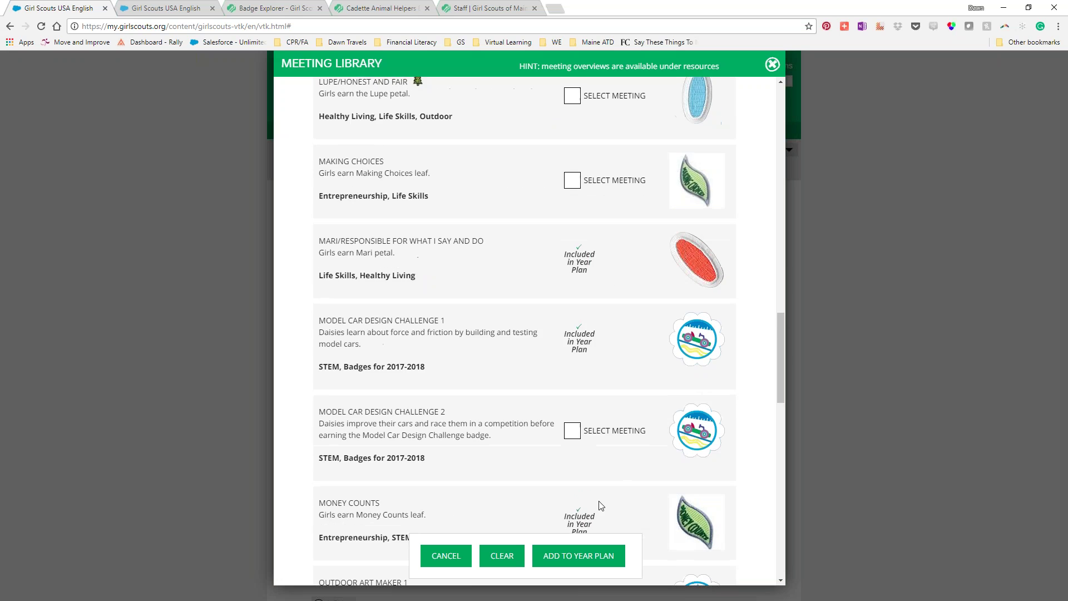
{"action": "scroll", "coordinate": [600, 499], "scroll_direction": "down", "scroll_amount": 5}
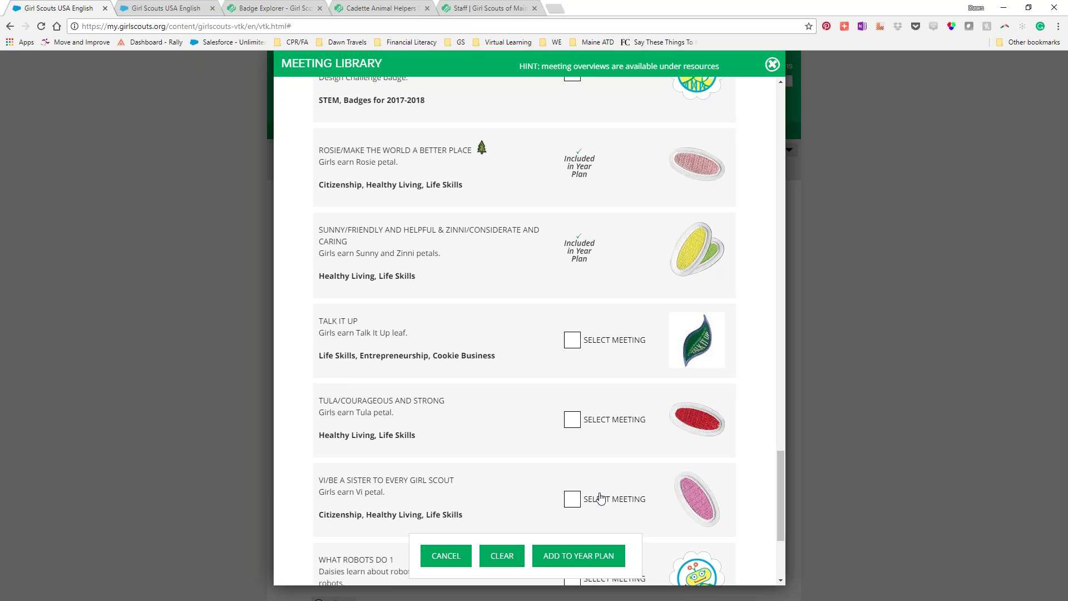
{"action": "scroll", "coordinate": [601, 497], "scroll_direction": "down", "scroll_amount": 4}
{"action": "scroll", "coordinate": [603, 496], "scroll_direction": "up", "scroll_amount": 5}
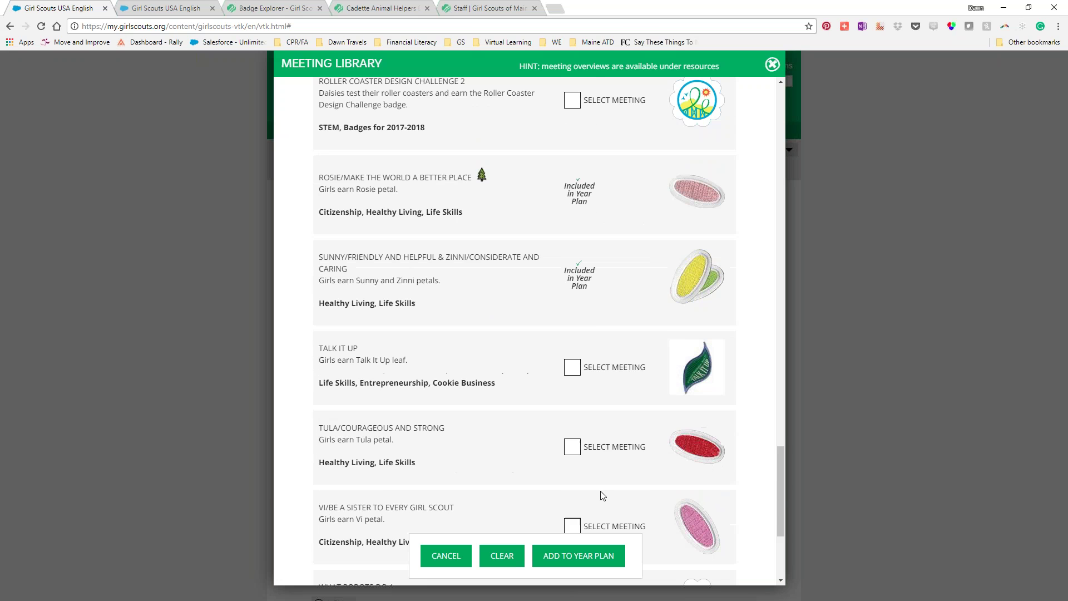
{"action": "scroll", "coordinate": [602, 495], "scroll_direction": "up", "scroll_amount": 4}
{"action": "scroll", "coordinate": [603, 495], "scroll_direction": "down", "scroll_amount": 4}
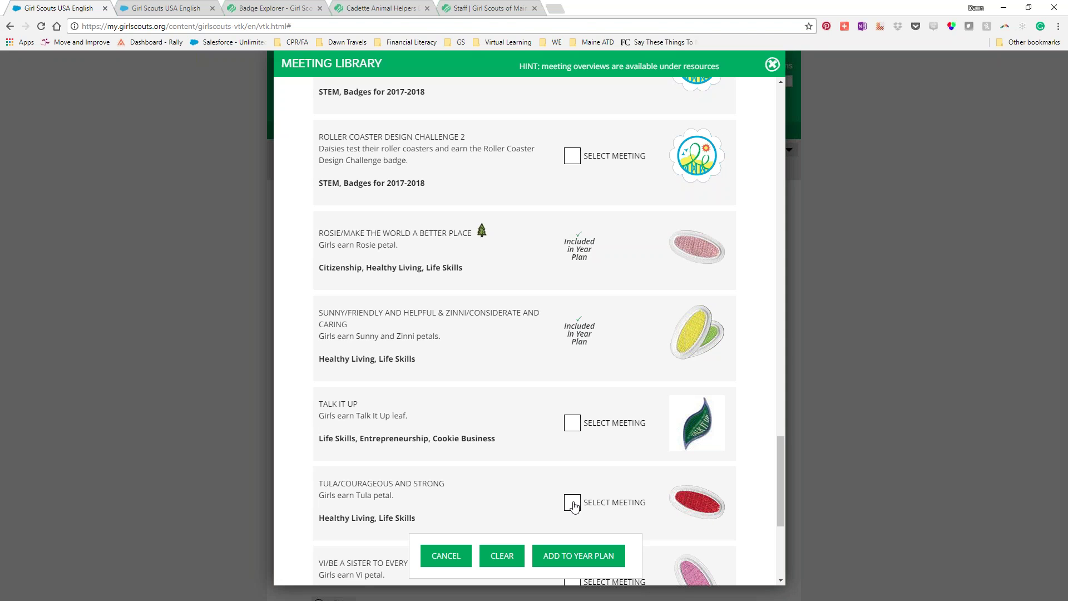
{"action": "left_click", "coordinate": [579, 555]}
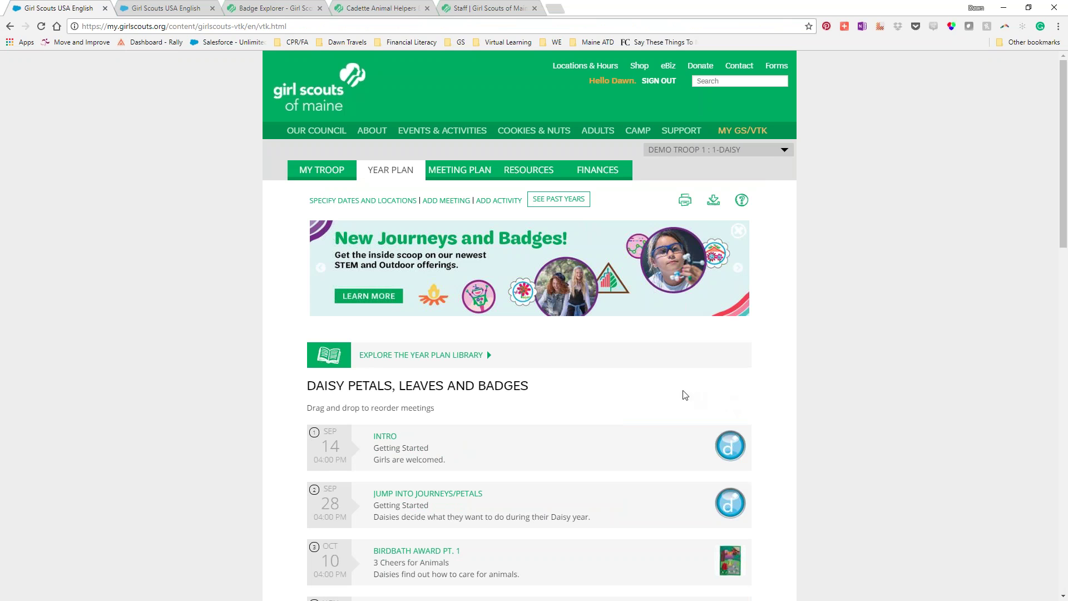
Start adding another meeting to the Daisy year plan, agreeing to create it outside the current school year.
{"action": "scroll", "coordinate": [667, 401], "scroll_direction": "down", "scroll_amount": 10}
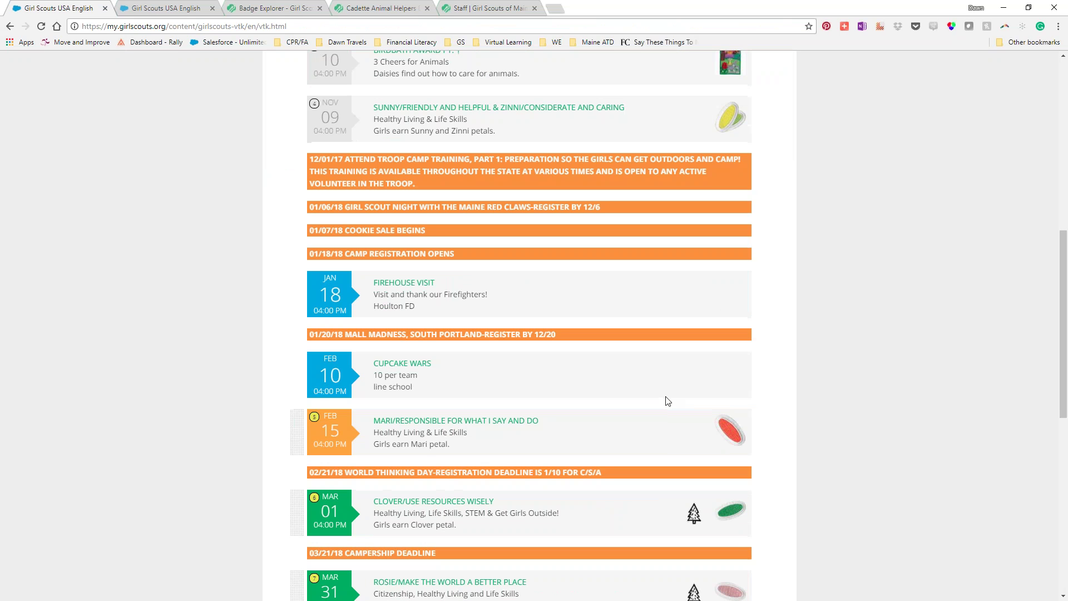
{"action": "scroll", "coordinate": [640, 373], "scroll_direction": "up", "scroll_amount": 10}
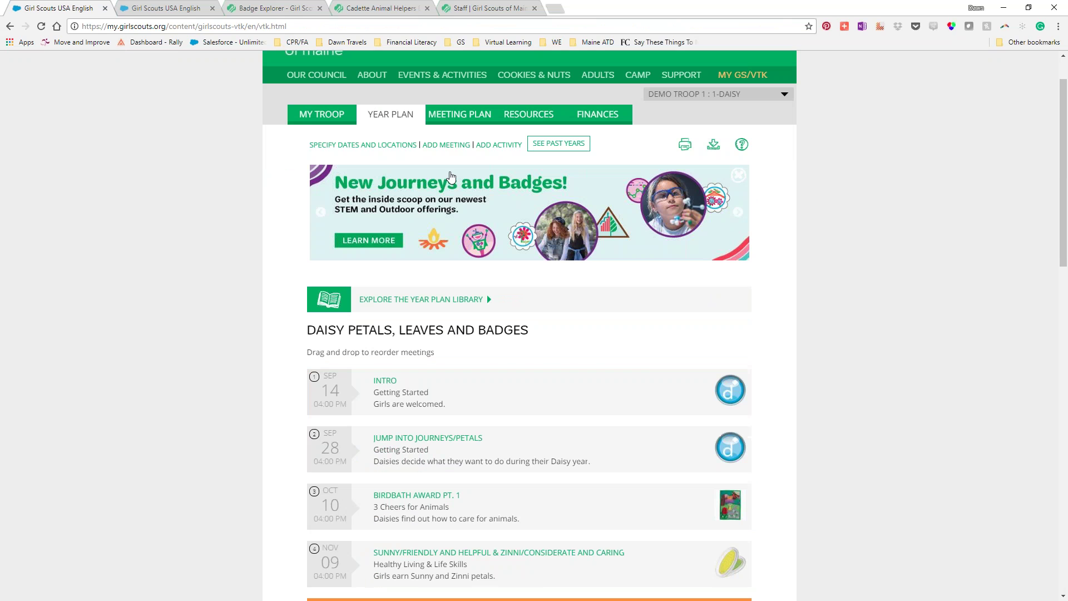
{"action": "left_click", "coordinate": [433, 145]}
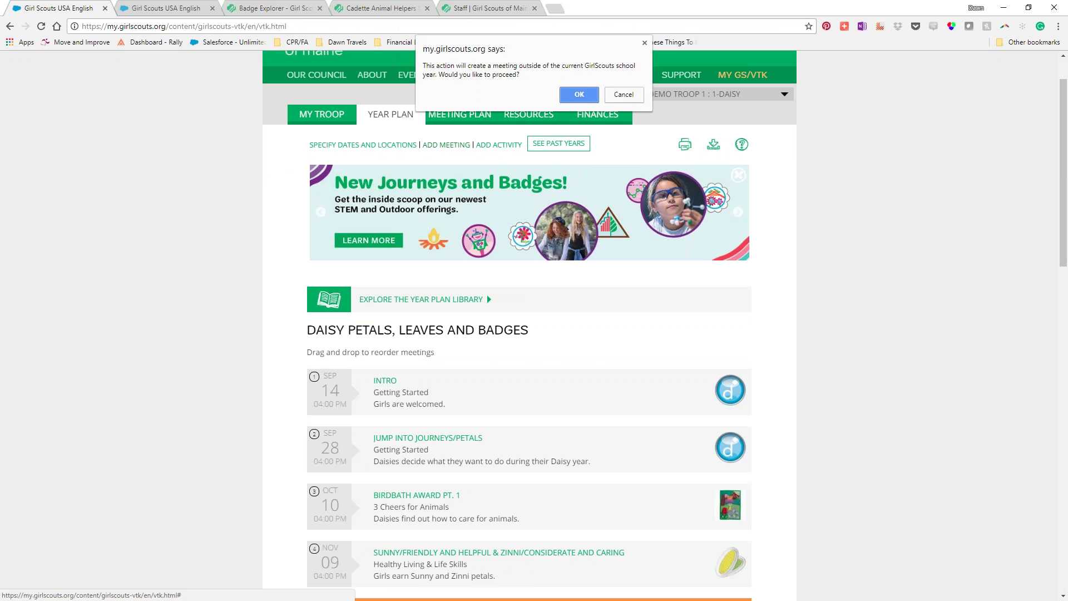
{"action": "left_click", "coordinate": [579, 95]}
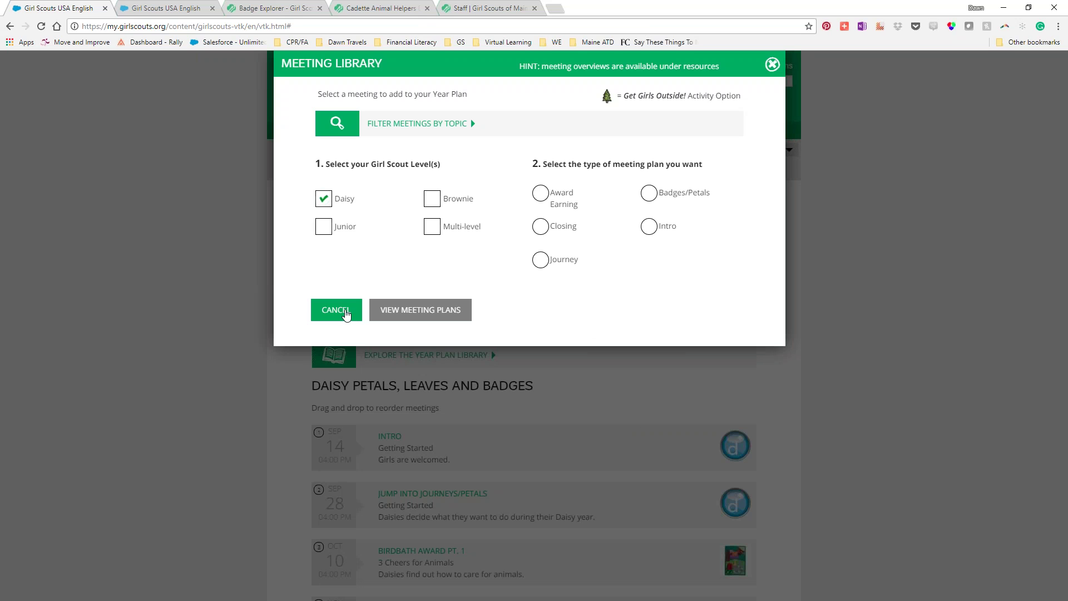
List the Badges/Petals meeting plans for every badge category except Badges for 2017-2018.
{"action": "left_click", "coordinate": [646, 192]}
{"action": "left_click", "coordinate": [432, 342]}
{"action": "left_click", "coordinate": [540, 342]}
{"action": "left_click", "coordinate": [642, 343]}
{"action": "left_click", "coordinate": [647, 382]}
{"action": "left_click", "coordinate": [539, 383]}
{"action": "left_click", "coordinate": [429, 388]}
{"action": "left_click", "coordinate": [325, 385]}
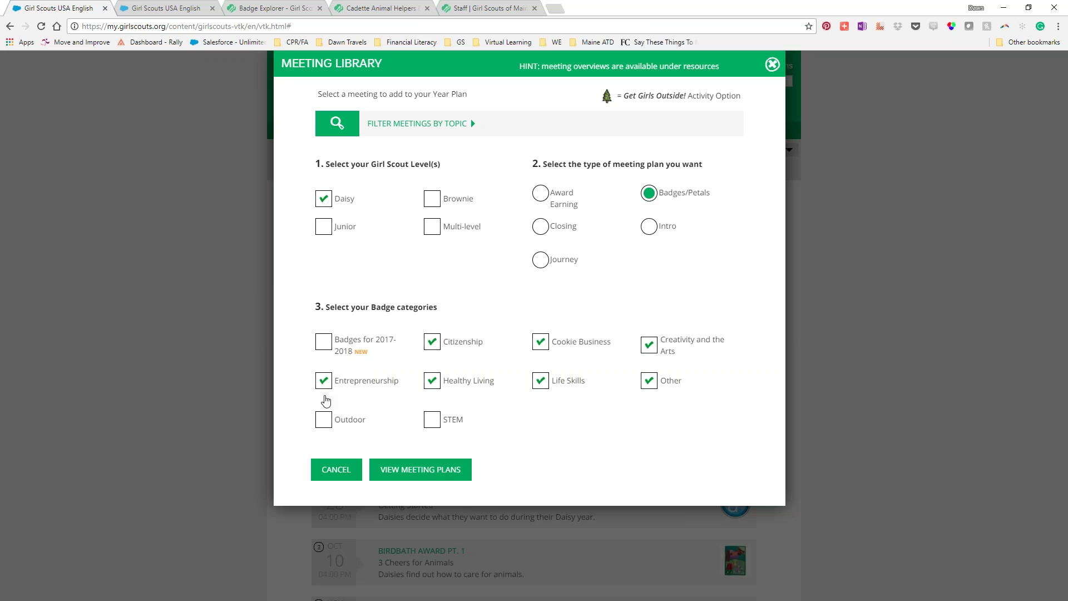
{"action": "left_click", "coordinate": [324, 424]}
{"action": "left_click", "coordinate": [434, 423]}
{"action": "left_click", "coordinate": [404, 474]}
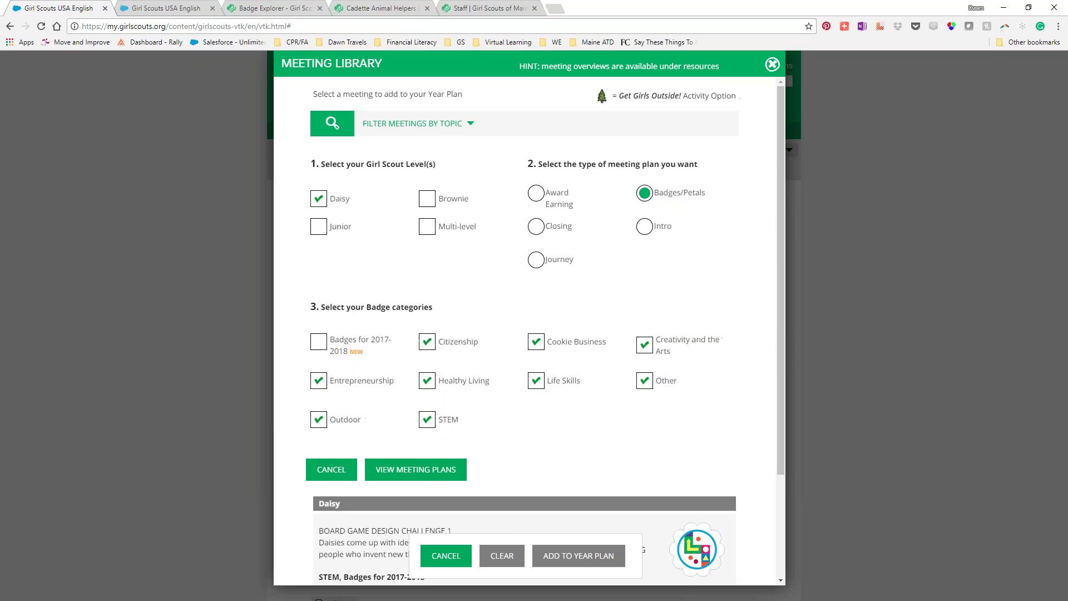
Look through the Daisy badge meetings to check which are included in the year plan, and close the meeting library.
{"action": "scroll", "coordinate": [435, 470], "scroll_direction": "down", "scroll_amount": 5}
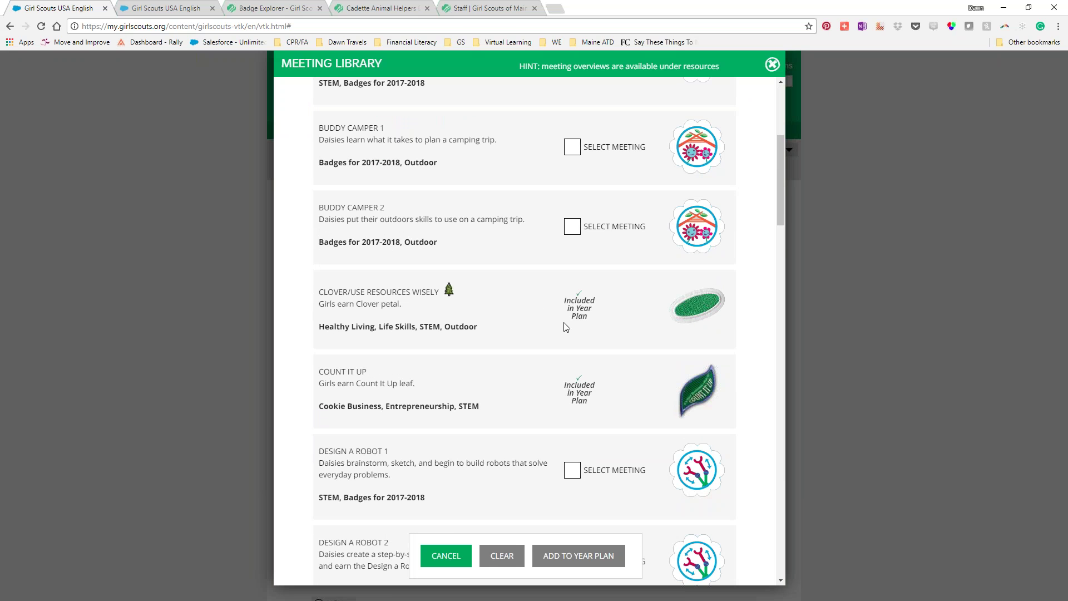
{"action": "scroll", "coordinate": [618, 457], "scroll_direction": "down", "scroll_amount": 4}
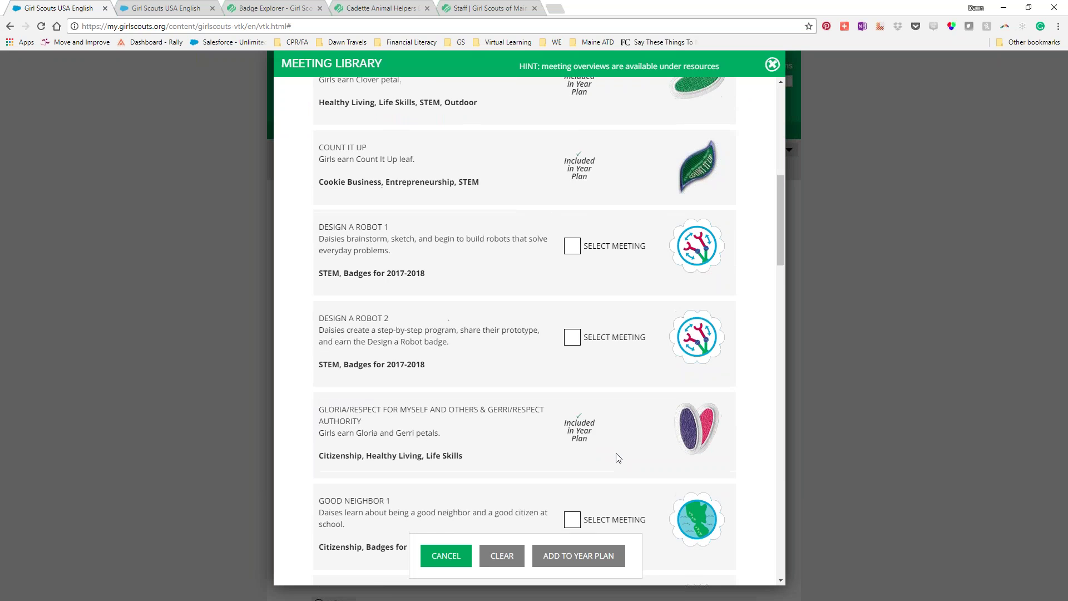
{"action": "scroll", "coordinate": [617, 458], "scroll_direction": "down", "scroll_amount": 3}
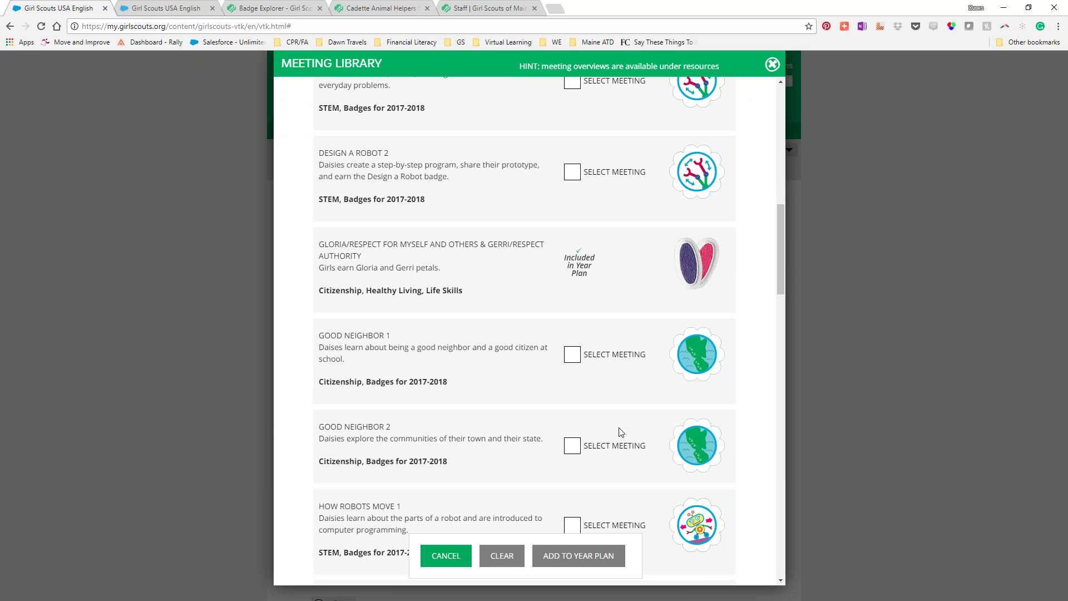
{"action": "scroll", "coordinate": [617, 432], "scroll_direction": "down", "scroll_amount": 5}
{"action": "scroll", "coordinate": [575, 329], "scroll_direction": "down", "scroll_amount": 5}
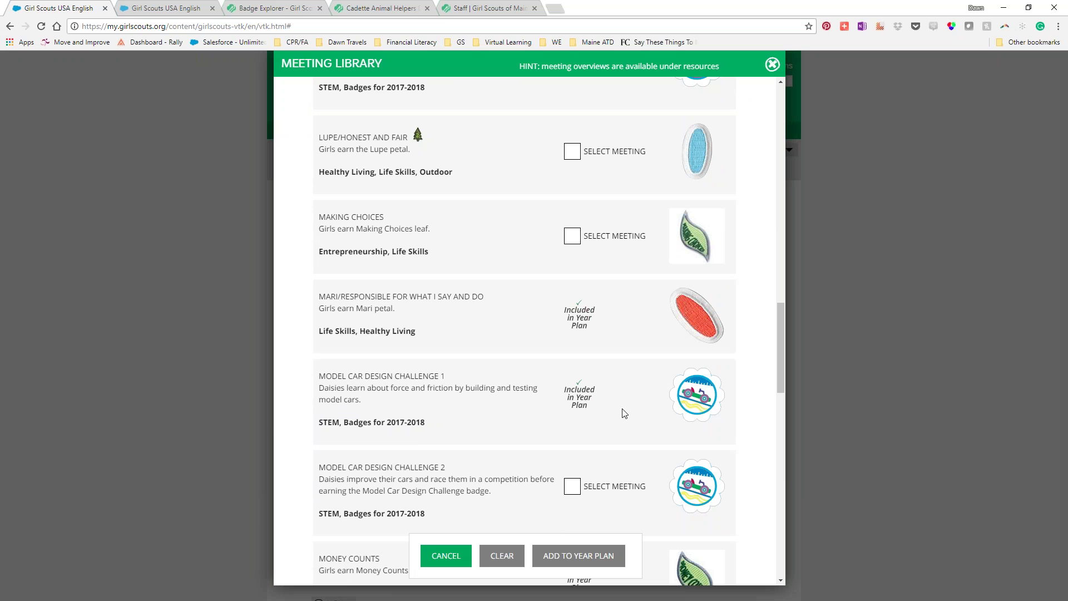
{"action": "scroll", "coordinate": [617, 416], "scroll_direction": "down", "scroll_amount": 5}
{"action": "scroll", "coordinate": [618, 416], "scroll_direction": "down", "scroll_amount": 10}
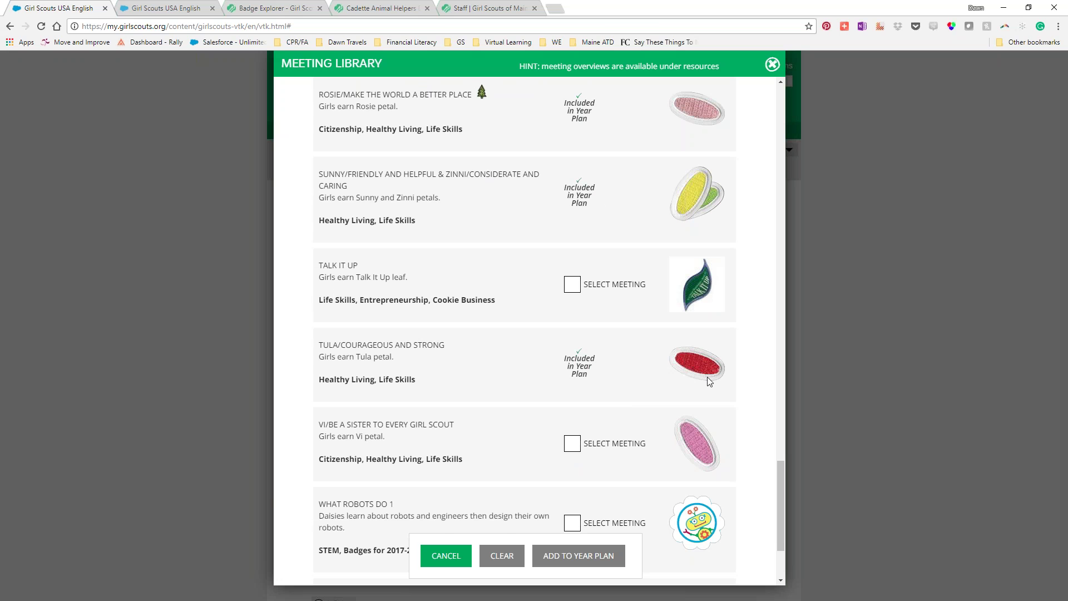
{"action": "scroll", "coordinate": [577, 423], "scroll_direction": "down", "scroll_amount": 2}
{"action": "scroll", "coordinate": [578, 422], "scroll_direction": "up", "scroll_amount": 9}
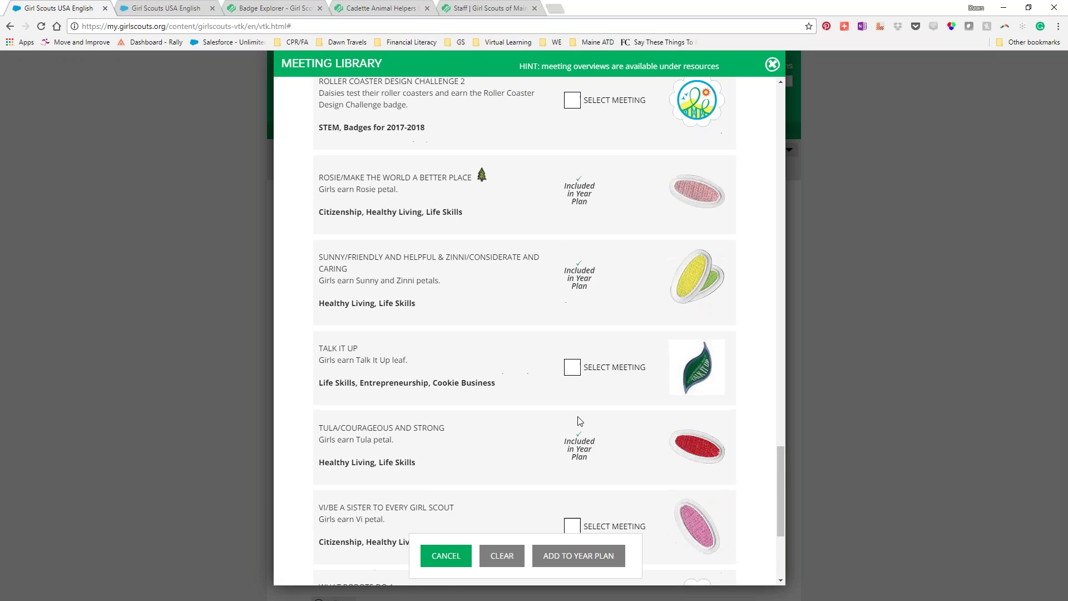
{"action": "scroll", "coordinate": [579, 421], "scroll_direction": "up", "scroll_amount": 9}
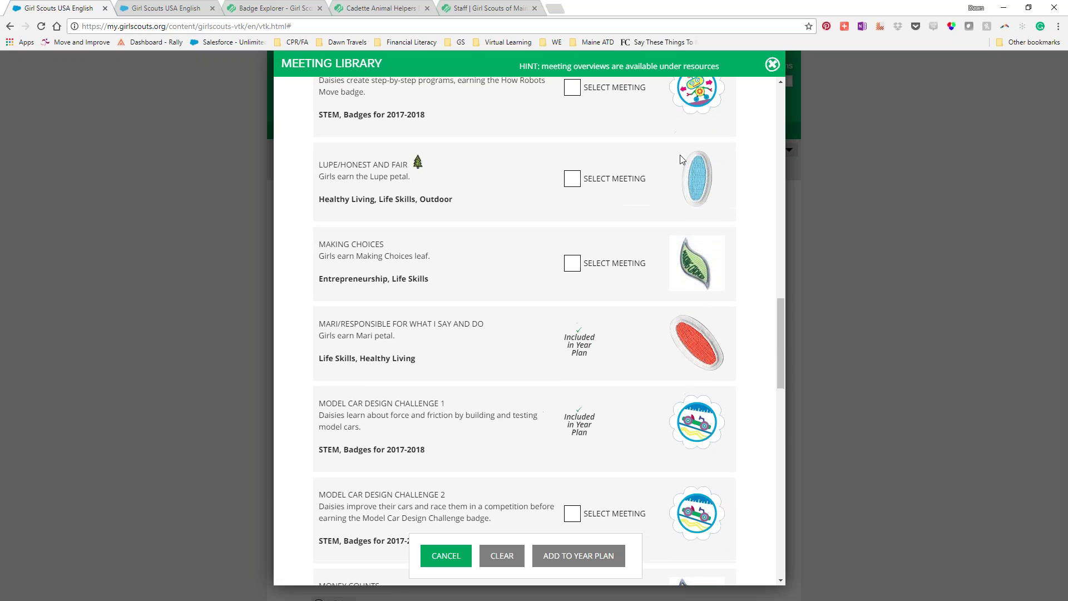
{"action": "left_click", "coordinate": [765, 65]}
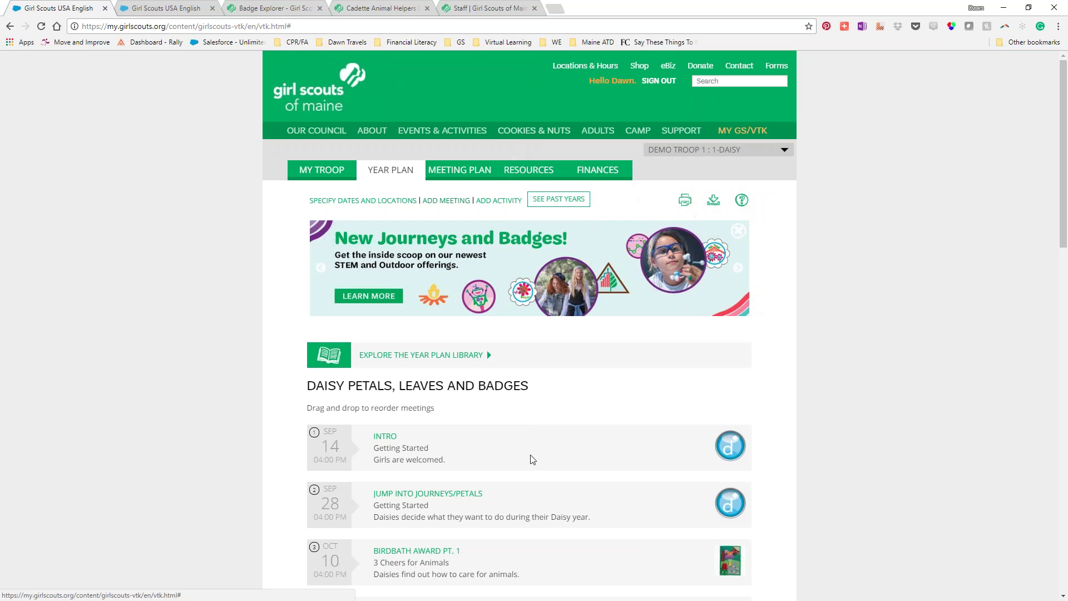
Try to move the Tula/Courageous and Strong meeting to March 15, 2018 and save the date.
{"action": "scroll", "coordinate": [546, 459], "scroll_direction": "down", "scroll_amount": 20}
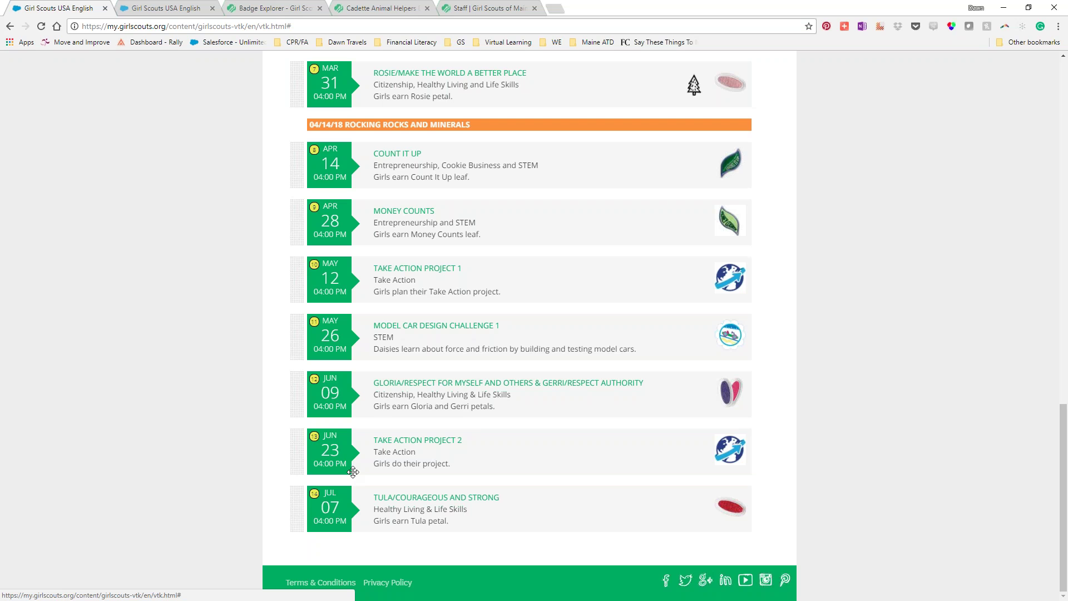
{"action": "right_click", "coordinate": [327, 508]}
{"action": "left_click", "coordinate": [332, 515]}
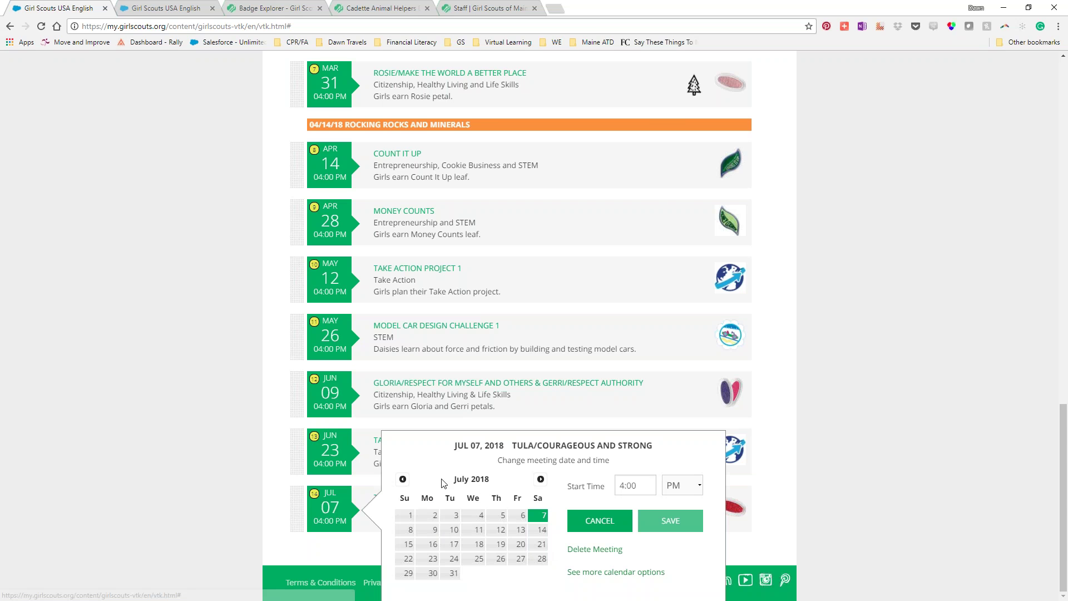
{"action": "left_click", "coordinate": [402, 479]}
{"action": "left_click", "coordinate": [403, 479]}
{"action": "left_click", "coordinate": [402, 479]}
{"action": "left_click", "coordinate": [402, 479]}
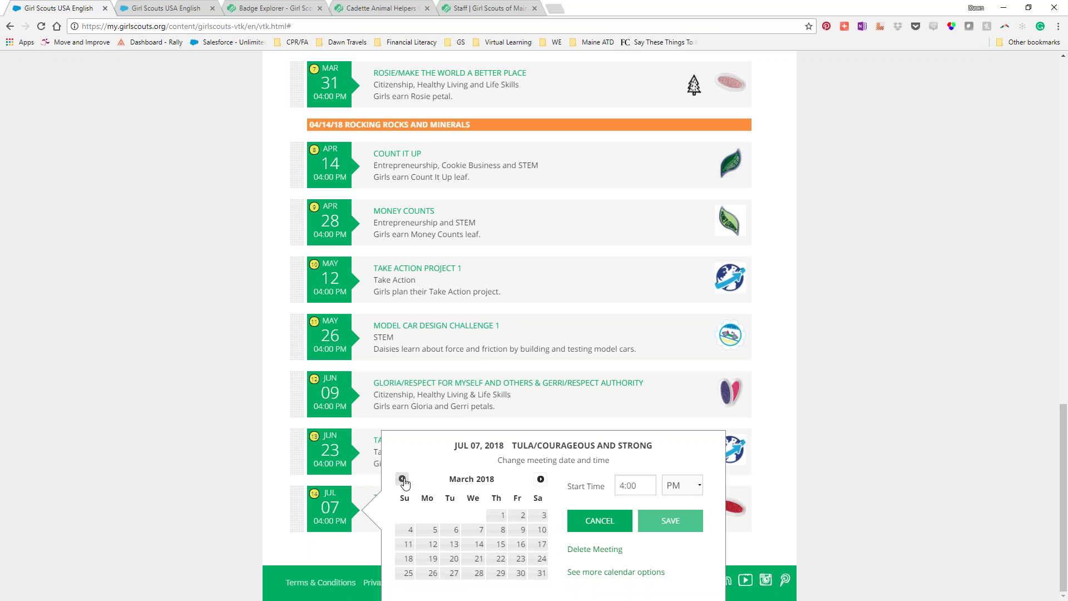
{"action": "left_click", "coordinate": [501, 545]}
{"action": "left_click", "coordinate": [690, 520]}
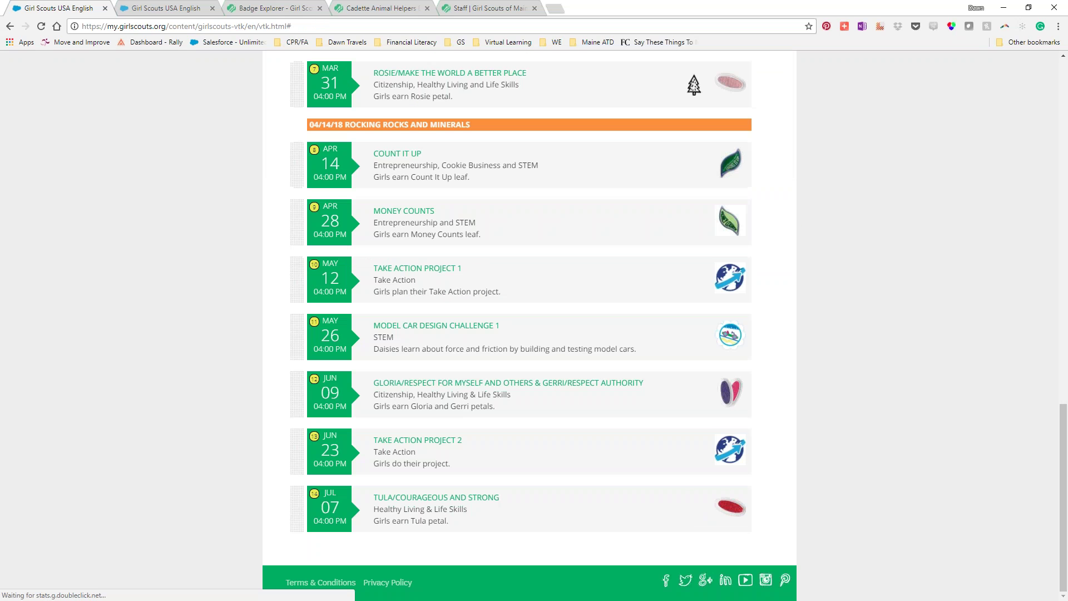
Look over the Daisy year plan schedule for the date of the Tula/Courageous and Strong meeting.
{"action": "scroll", "coordinate": [653, 358], "scroll_direction": "up", "scroll_amount": 4}
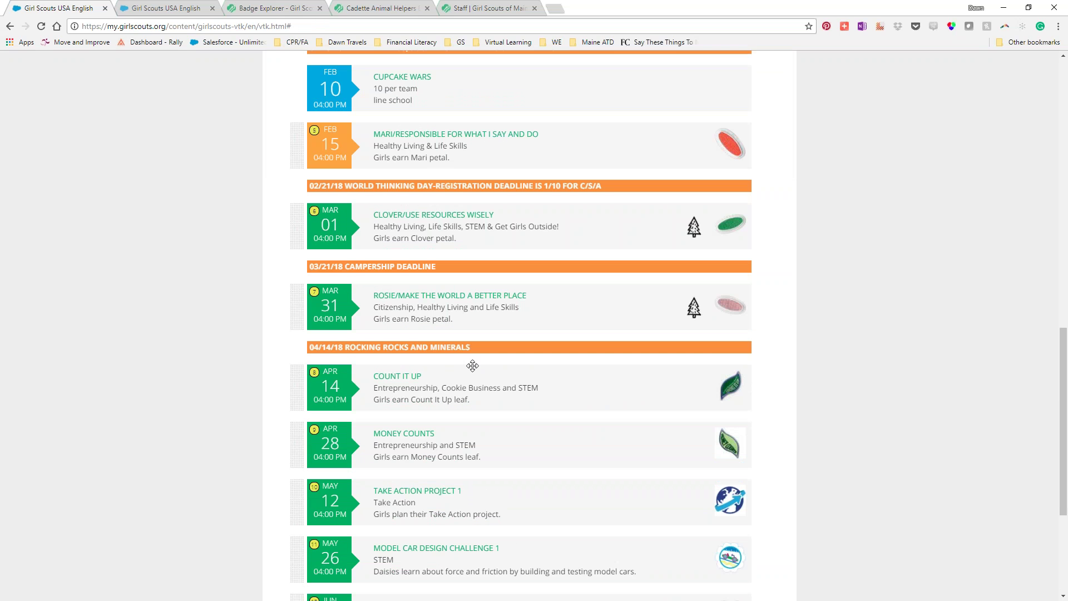
{"action": "scroll", "coordinate": [593, 494], "scroll_direction": "down", "scroll_amount": 4}
{"action": "scroll", "coordinate": [592, 495], "scroll_direction": "up", "scroll_amount": 15}
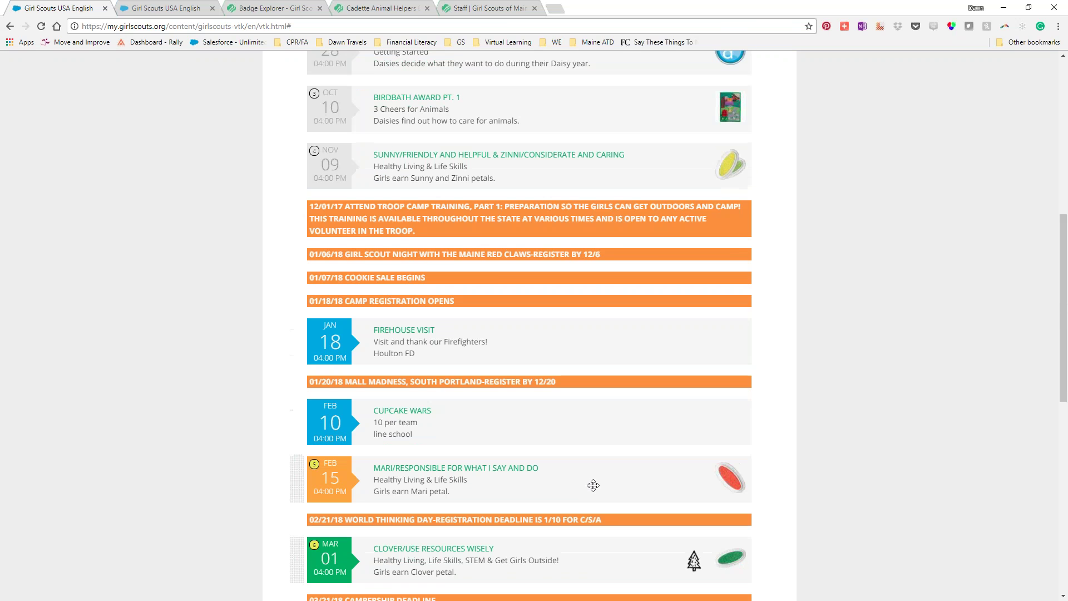
{"action": "scroll", "coordinate": [529, 325], "scroll_direction": "up", "scroll_amount": 5}
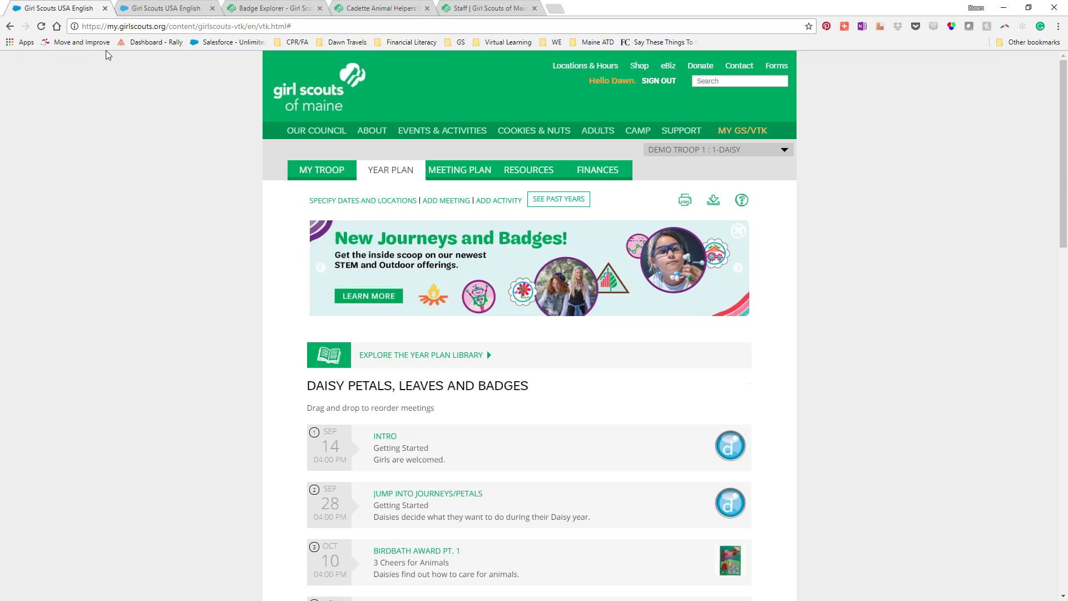
Reload the Daisy year plan and check the schedule for the date of the Tula/Courageous and Strong meeting.
{"action": "left_click", "coordinate": [41, 26]}
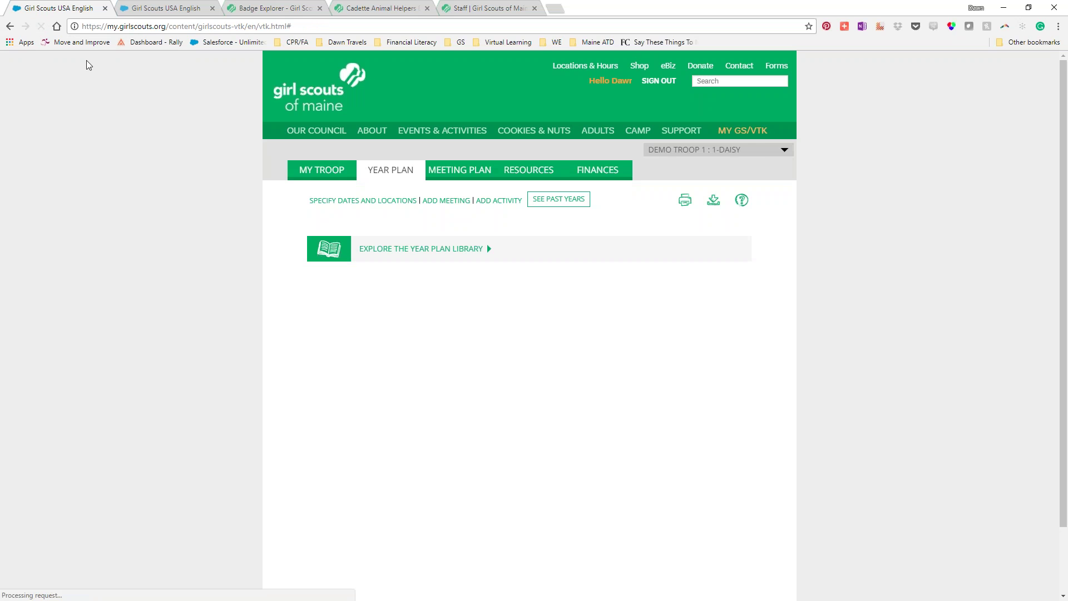
{"action": "scroll", "coordinate": [563, 384], "scroll_direction": "down", "scroll_amount": 2}
{"action": "scroll", "coordinate": [564, 384], "scroll_direction": "down", "scroll_amount": 10}
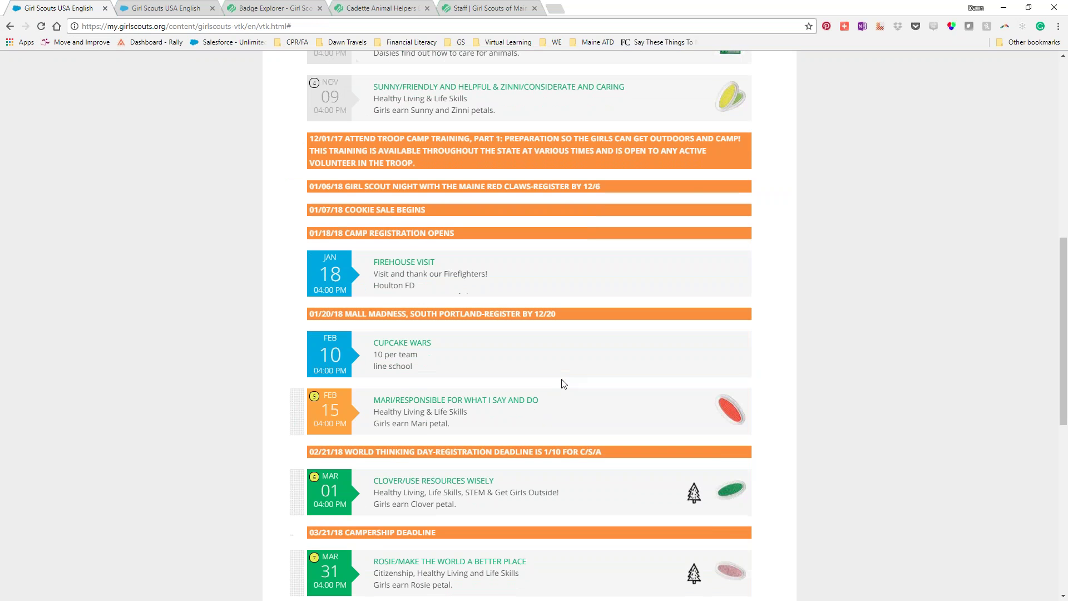
{"action": "scroll", "coordinate": [562, 379], "scroll_direction": "down", "scroll_amount": 4}
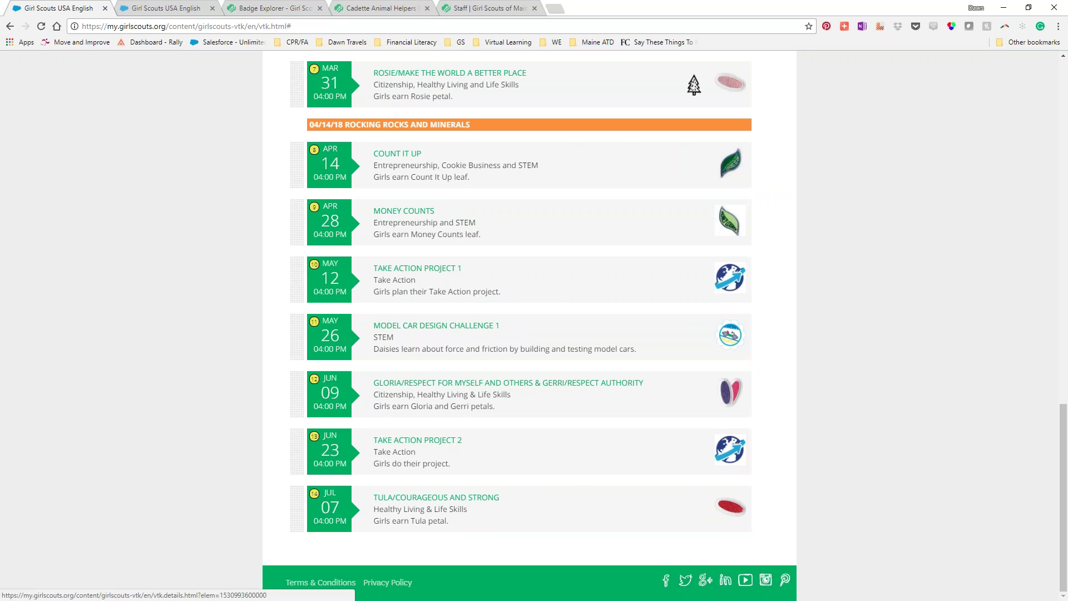
Try again to reschedule the Tula/Courageous and Strong meeting to March 15, 2018, save it, and look over the schedule.
{"action": "left_click", "coordinate": [322, 522]}
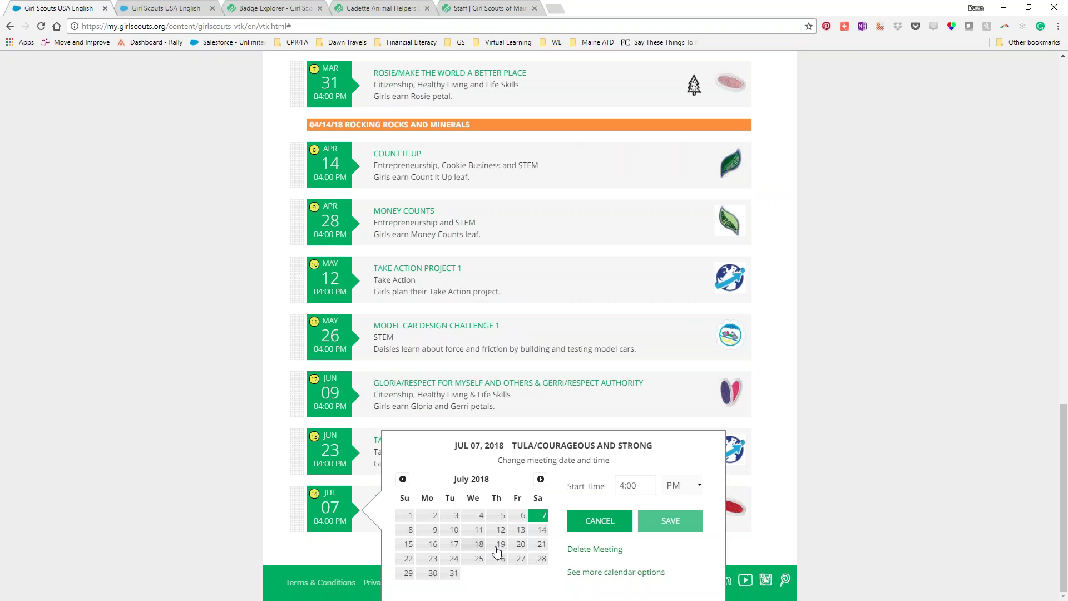
{"action": "left_click", "coordinate": [403, 482]}
{"action": "left_click", "coordinate": [403, 479]}
{"action": "left_click", "coordinate": [403, 479]}
{"action": "left_click", "coordinate": [500, 546]}
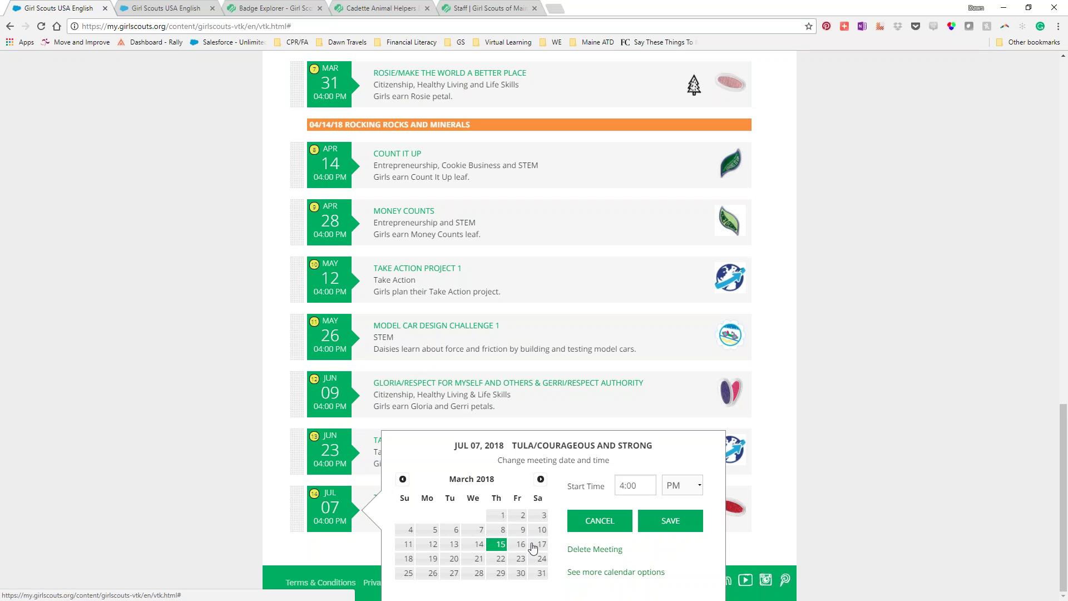
{"action": "left_click", "coordinate": [672, 521]}
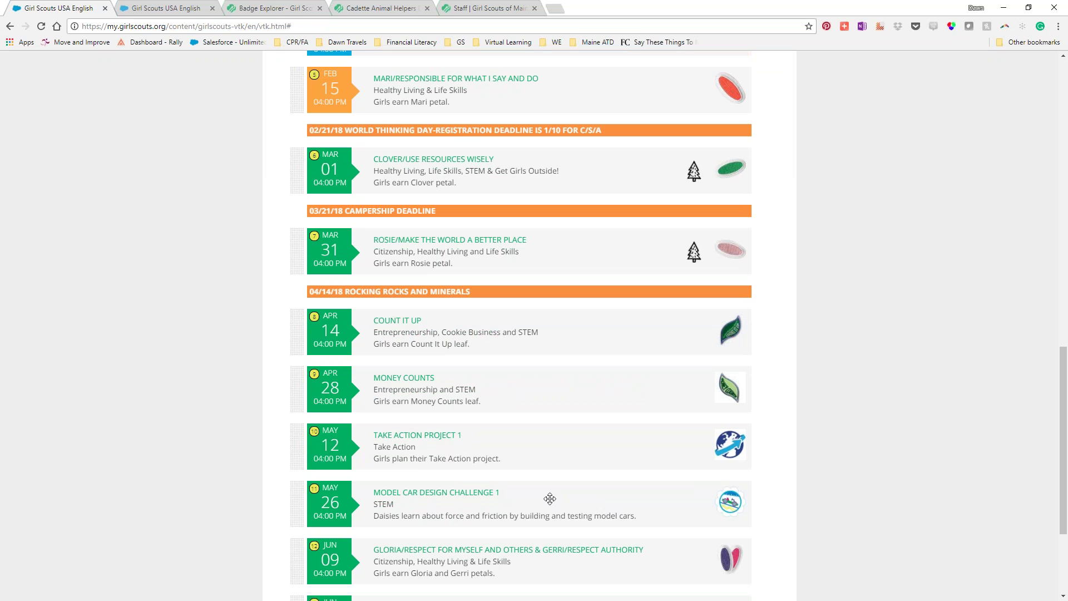
{"action": "scroll", "coordinate": [550, 499], "scroll_direction": "up", "scroll_amount": 3}
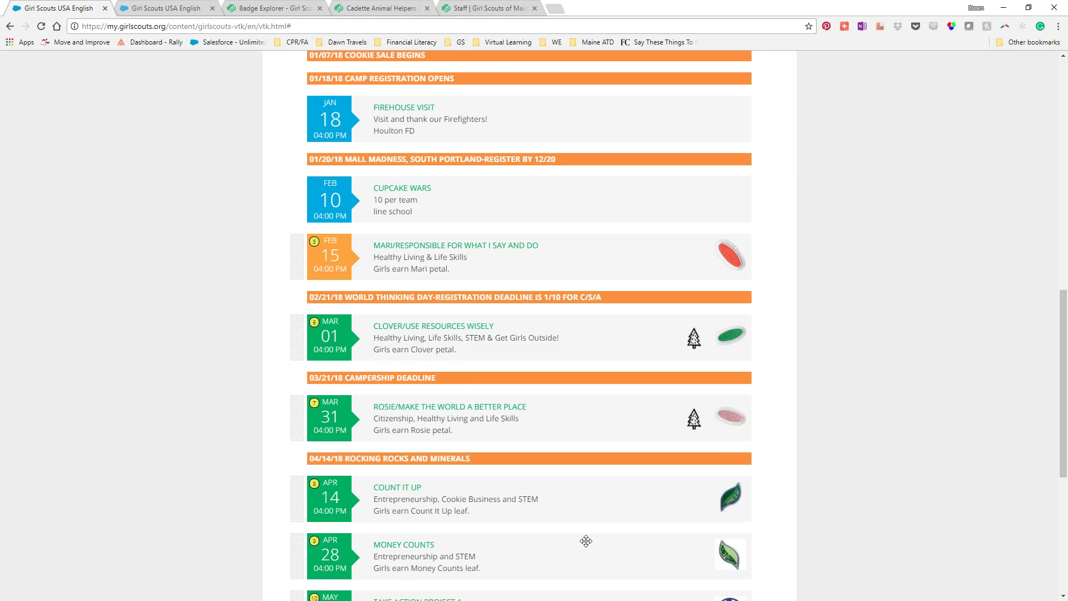
{"action": "scroll", "coordinate": [580, 539], "scroll_direction": "up", "scroll_amount": 6}
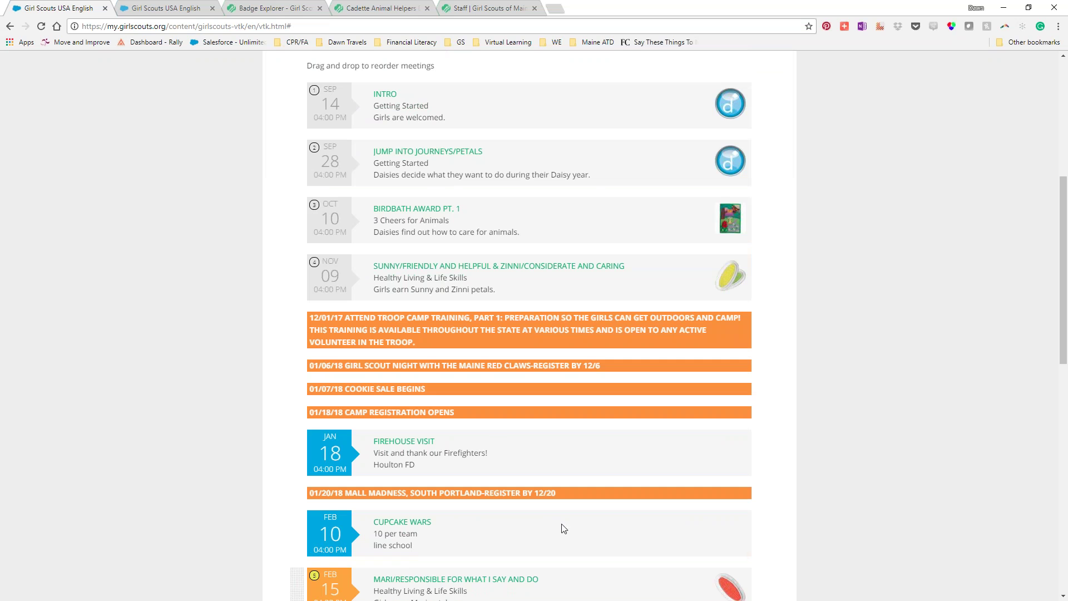
{"action": "scroll", "coordinate": [495, 424], "scroll_direction": "up", "scroll_amount": 3}
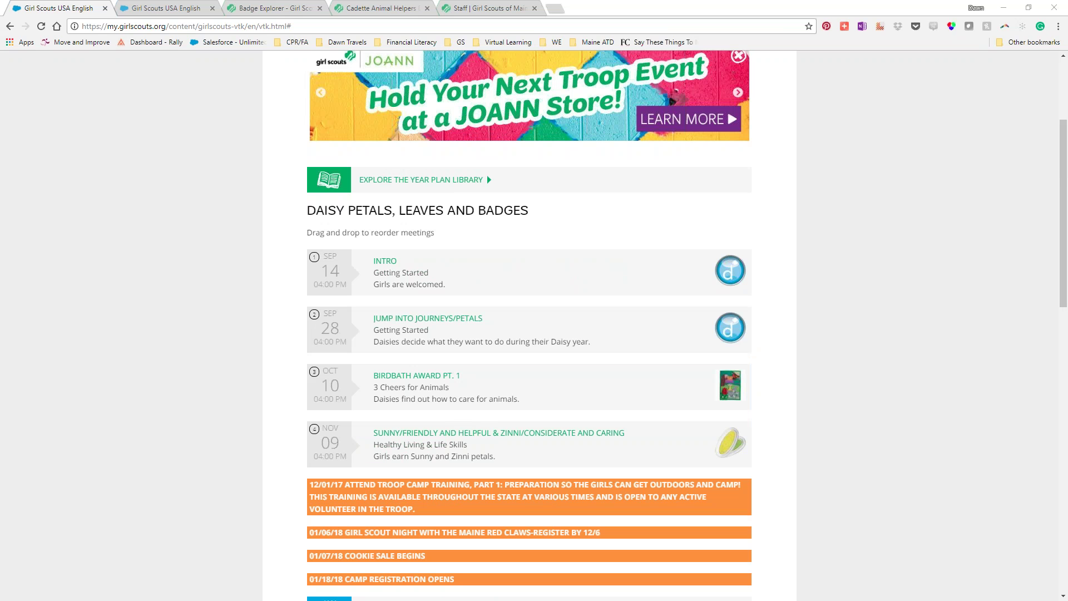
Switch the year plan from the Daisy troop to Demo Troop 5 : 7-Multi-level.
{"action": "scroll", "coordinate": [882, 463], "scroll_direction": "up", "scroll_amount": 3}
{"action": "left_click", "coordinate": [779, 151]}
{"action": "left_click", "coordinate": [746, 196]}
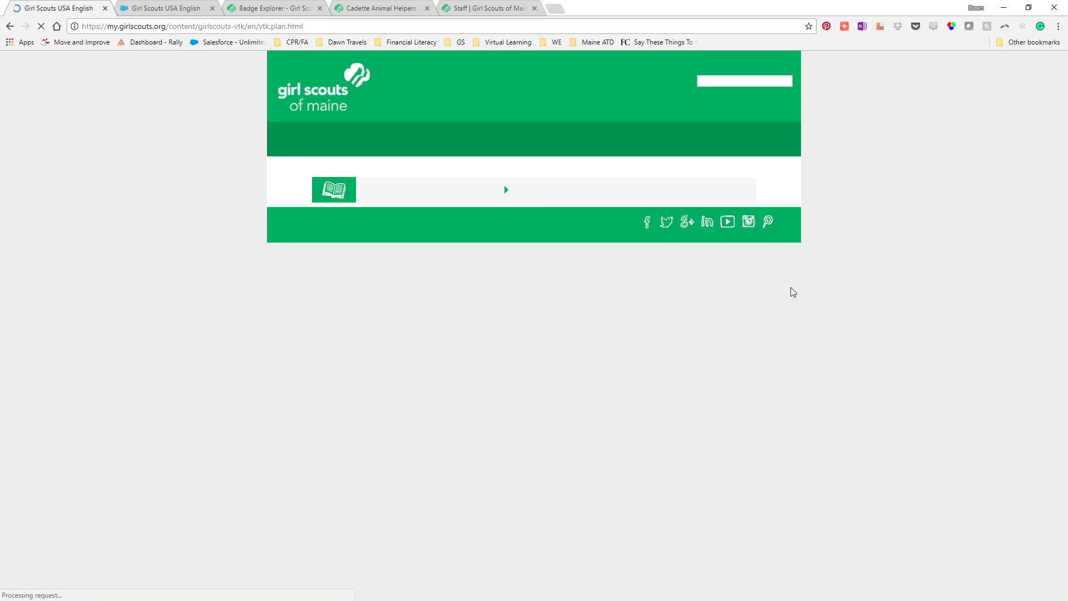
Look through the multi-level troop's custom year plan, including its past and upcoming meetings, activities and council events.
{"action": "scroll", "coordinate": [792, 288], "scroll_direction": "down", "scroll_amount": 5}
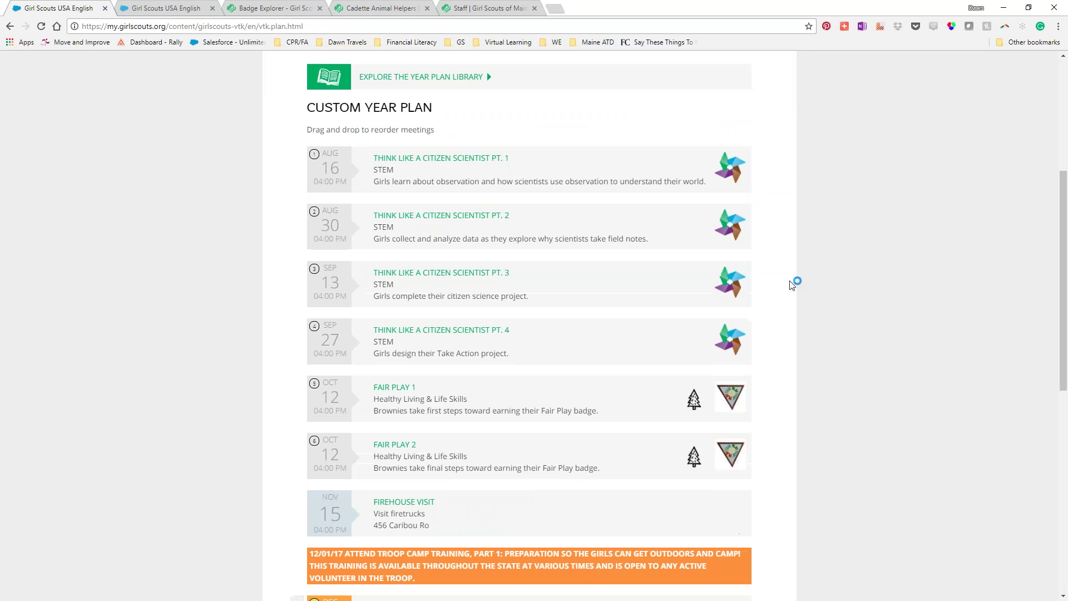
{"action": "scroll", "coordinate": [792, 285], "scroll_direction": "down", "scroll_amount": 3}
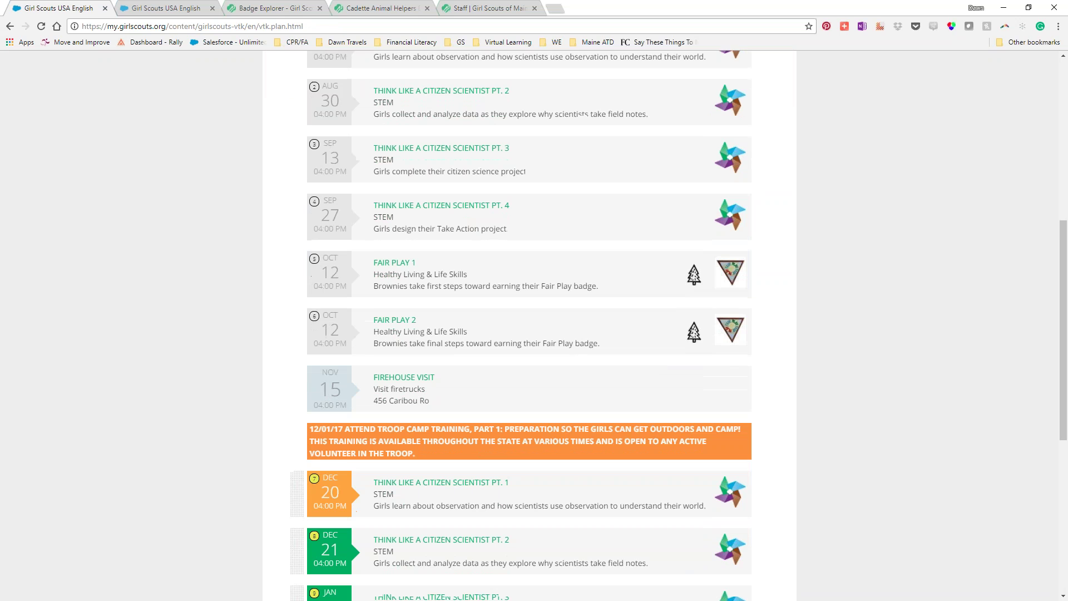
{"action": "scroll", "coordinate": [680, 326], "scroll_direction": "down", "scroll_amount": 1}
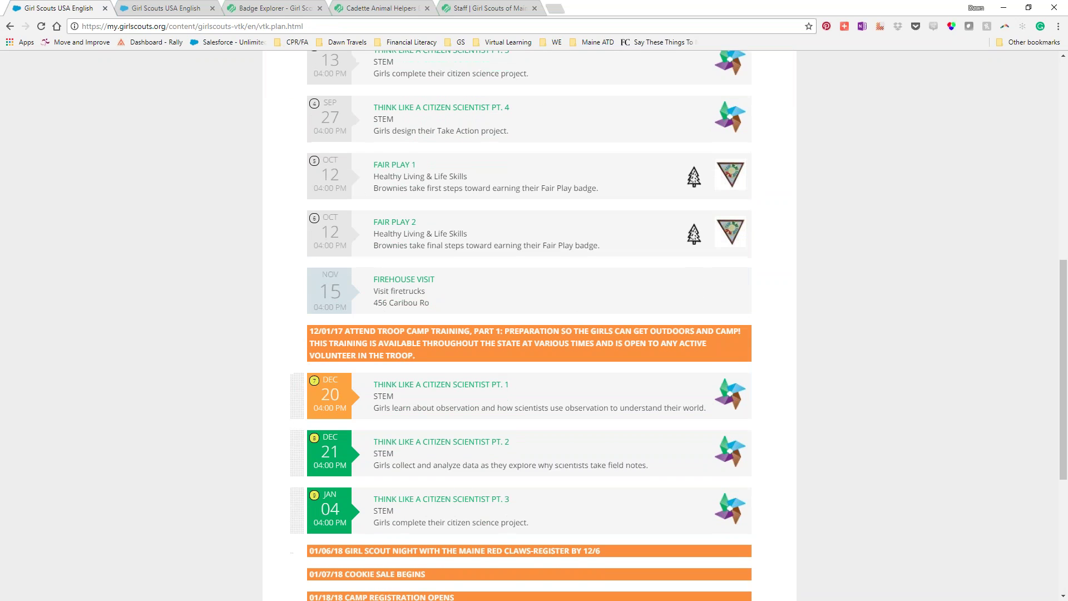
{"action": "scroll", "coordinate": [534, 326], "scroll_direction": "down", "scroll_amount": 3}
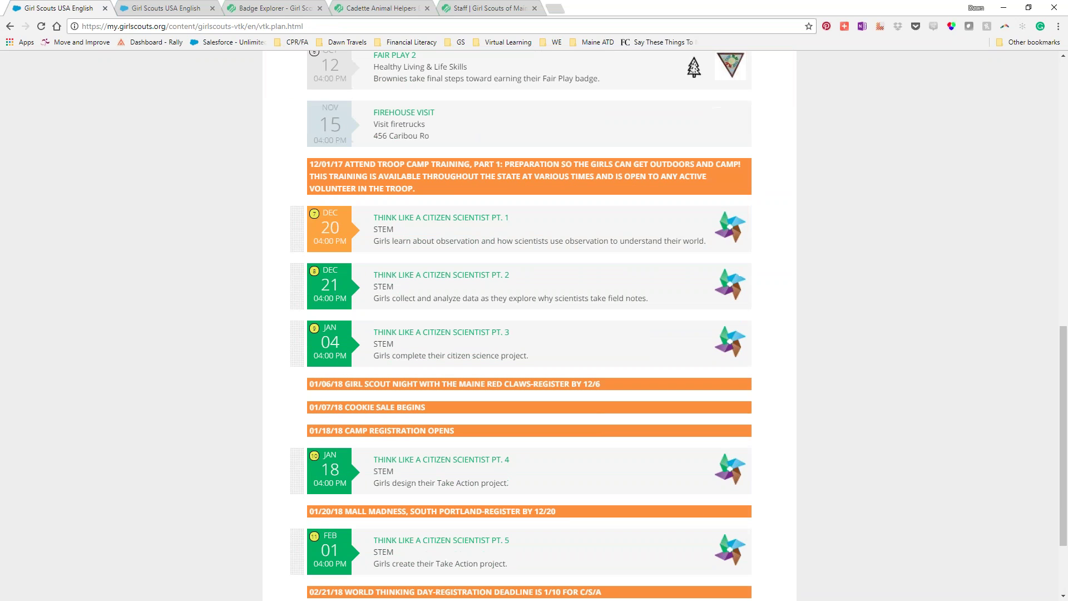
{"action": "scroll", "coordinate": [792, 283], "scroll_direction": "down", "scroll_amount": 2}
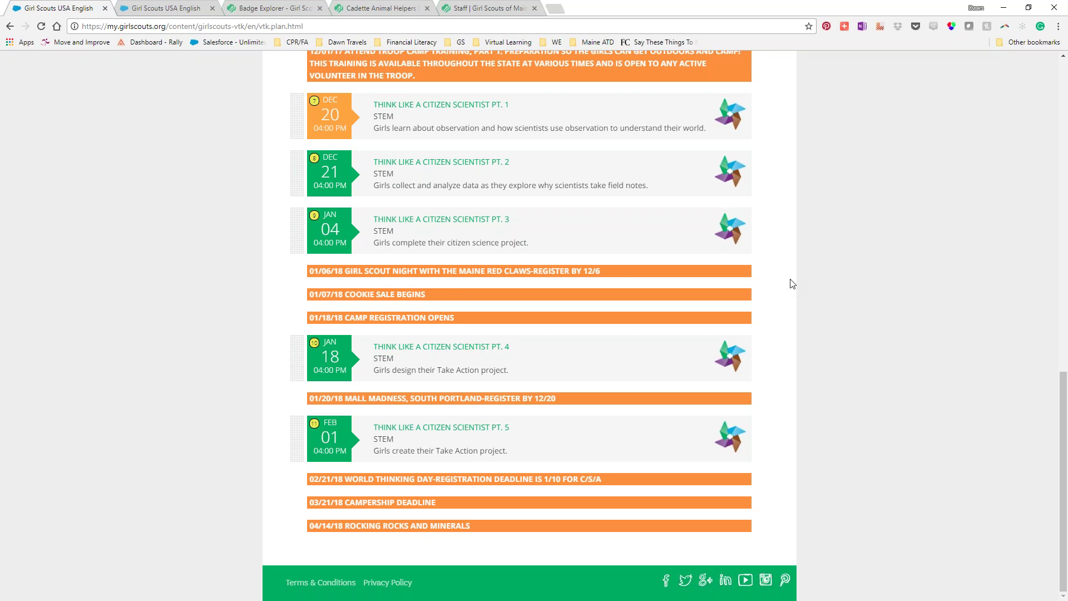
{"action": "scroll", "coordinate": [792, 284], "scroll_direction": "up", "scroll_amount": 1}
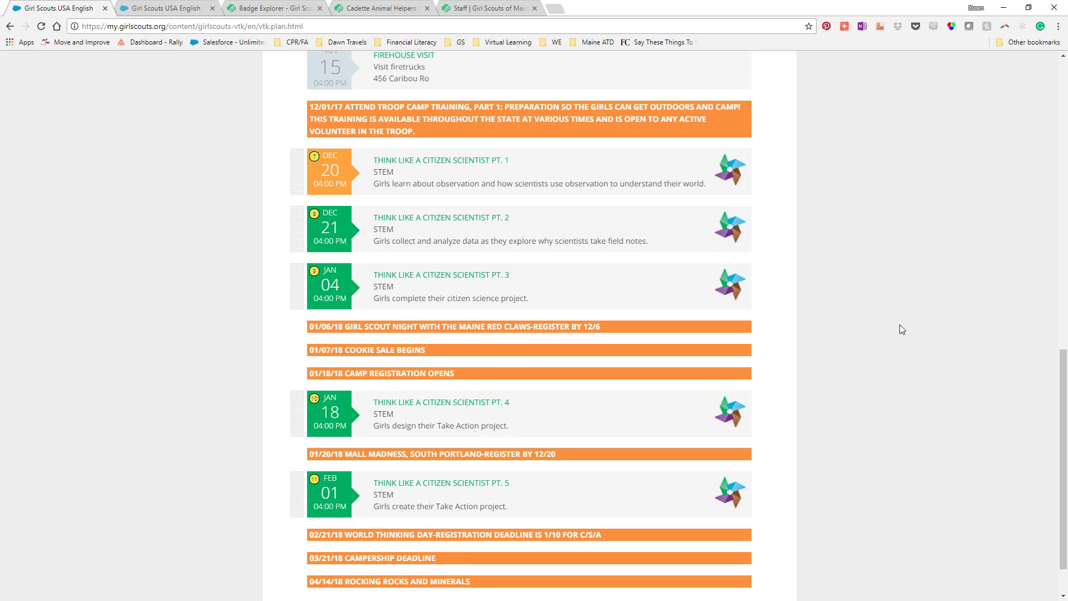
{"action": "scroll", "coordinate": [771, 289], "scroll_direction": "up", "scroll_amount": 2}
{"action": "scroll", "coordinate": [771, 289], "scroll_direction": "up", "scroll_amount": 10}
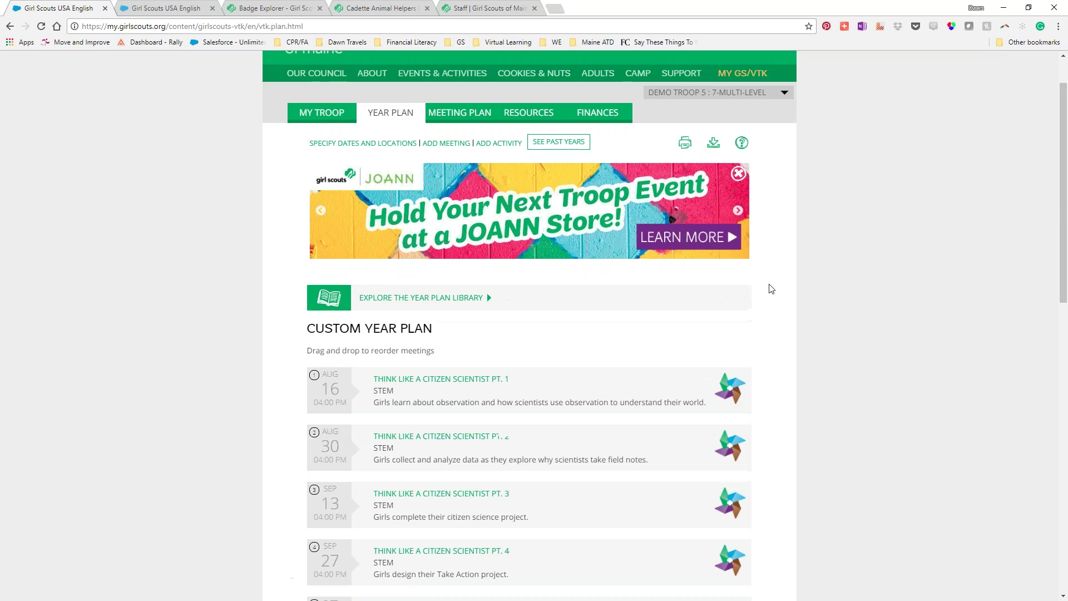
{"action": "scroll", "coordinate": [771, 289], "scroll_direction": "up", "scroll_amount": 2}
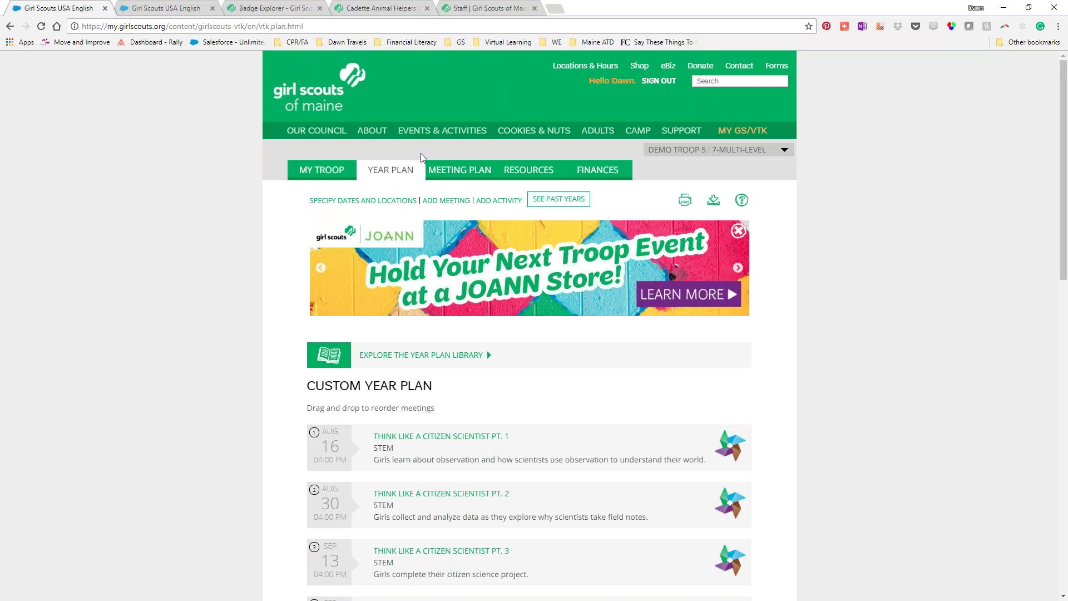
List the Meeting Overviews from the Volunteer Aids resources for the multi-level troop.
{"action": "left_click", "coordinate": [517, 170]}
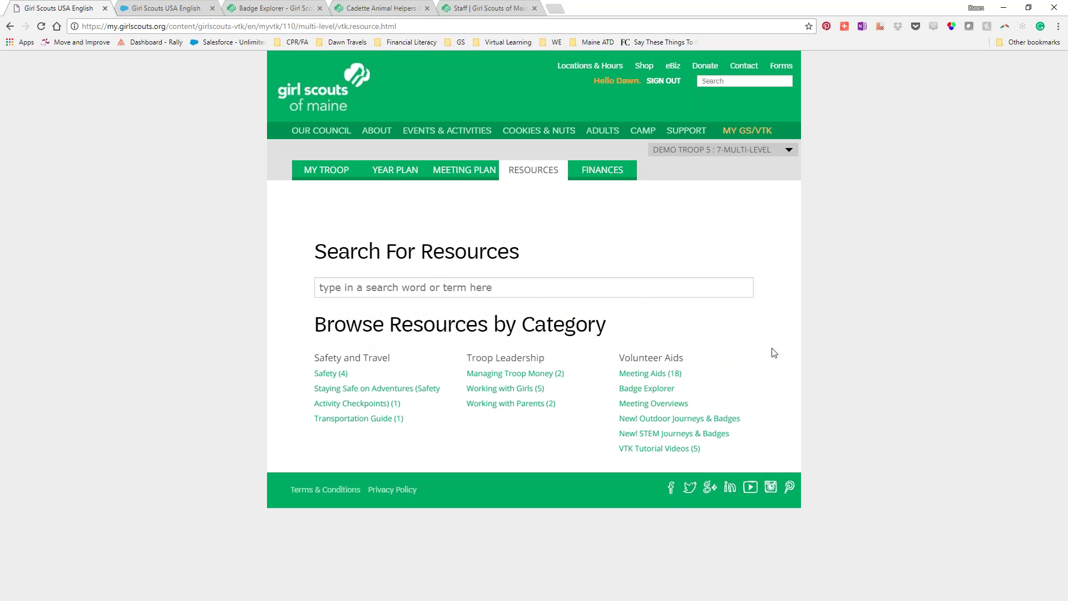
{"action": "left_click", "coordinate": [662, 405]}
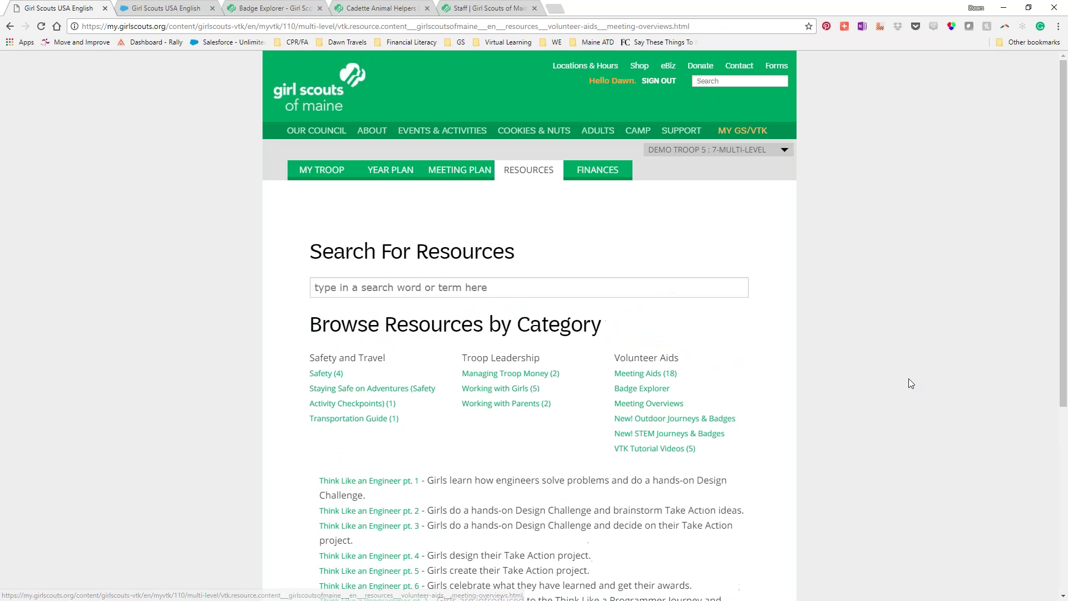
{"action": "scroll", "coordinate": [765, 291], "scroll_direction": "down", "scroll_amount": 2}
{"action": "scroll", "coordinate": [746, 332], "scroll_direction": "up", "scroll_amount": 2}
Return to the year plan and review the Journeys and custom plan options in the Multi-level Year Plan Library for 2017-2018.
{"action": "left_click", "coordinate": [391, 169]}
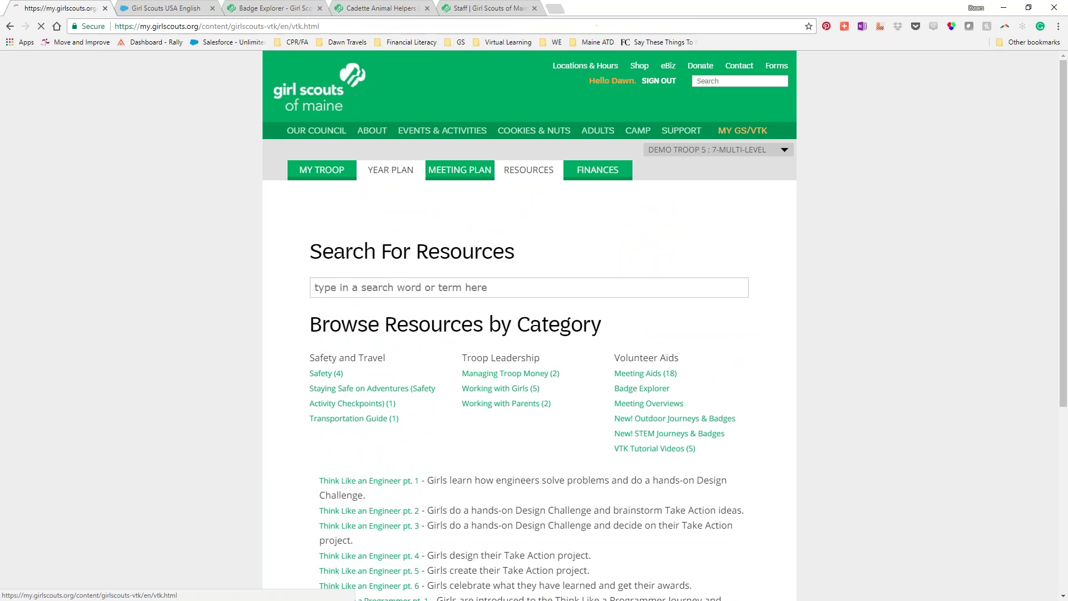
{"action": "left_click", "coordinate": [451, 356]}
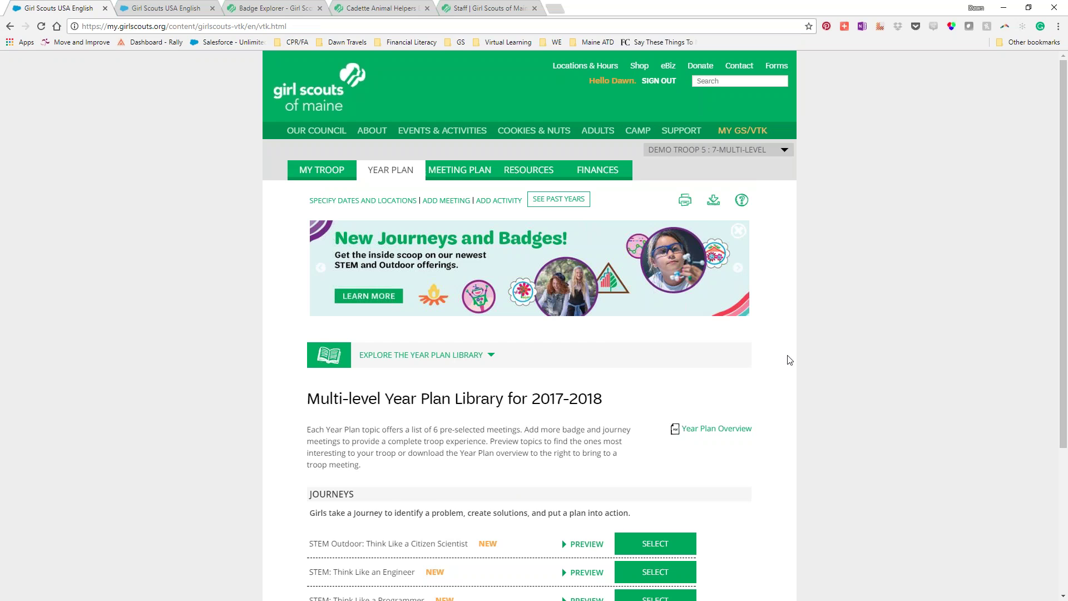
{"action": "scroll", "coordinate": [788, 359], "scroll_direction": "down", "scroll_amount": 4}
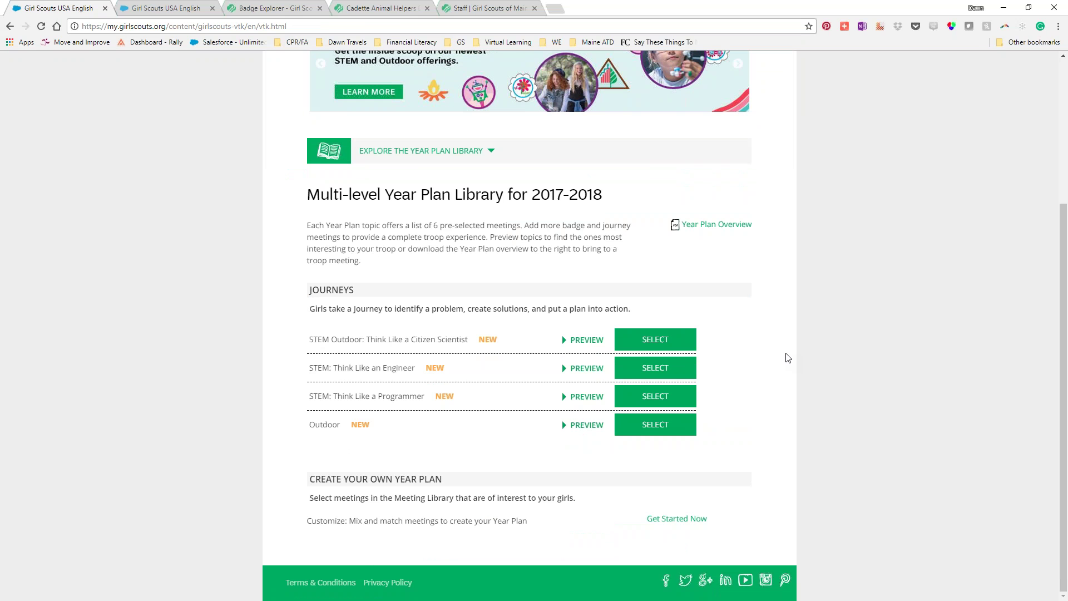
{"action": "scroll", "coordinate": [788, 358], "scroll_direction": "up", "scroll_amount": 4}
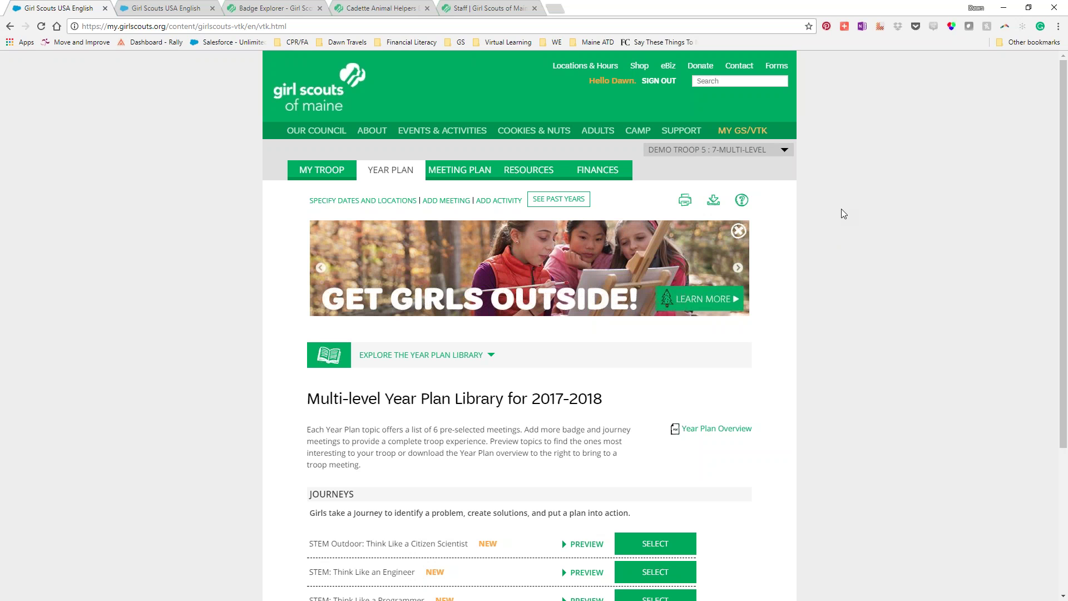
{"action": "scroll", "coordinate": [861, 239], "scroll_direction": "down", "scroll_amount": 4}
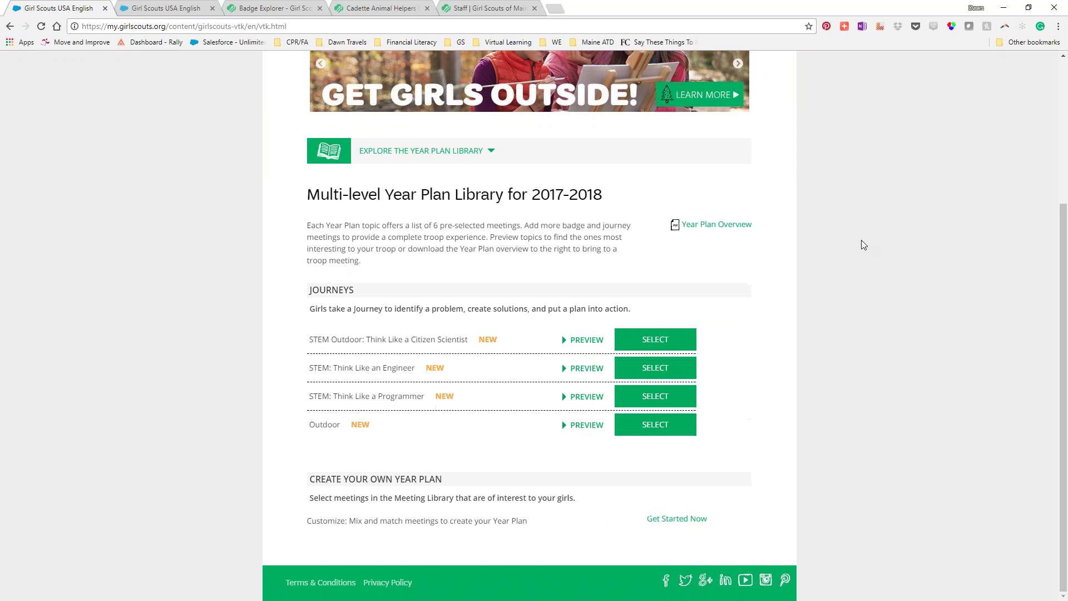
{"action": "scroll", "coordinate": [861, 241], "scroll_direction": "up", "scroll_amount": 4}
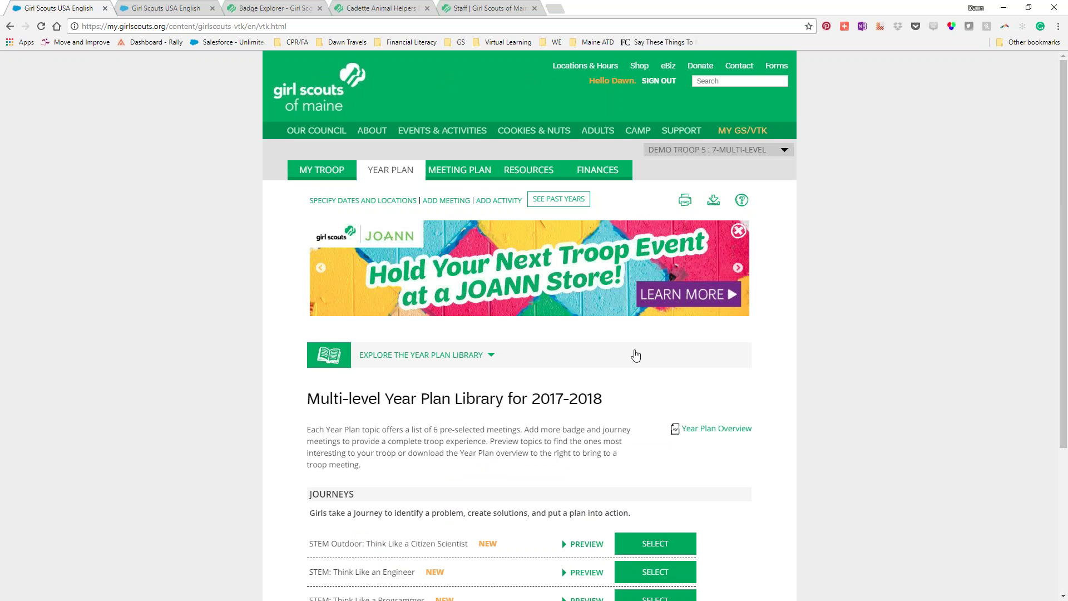
{"action": "scroll", "coordinate": [809, 427], "scroll_direction": "down", "scroll_amount": 4}
{"action": "scroll", "coordinate": [812, 426], "scroll_direction": "up", "scroll_amount": 4}
Open the meeting plan of the December 20 Think Like a Citizen Scientist pt. 1 meeting and view its planning and communication sections.
{"action": "left_click", "coordinate": [384, 170]}
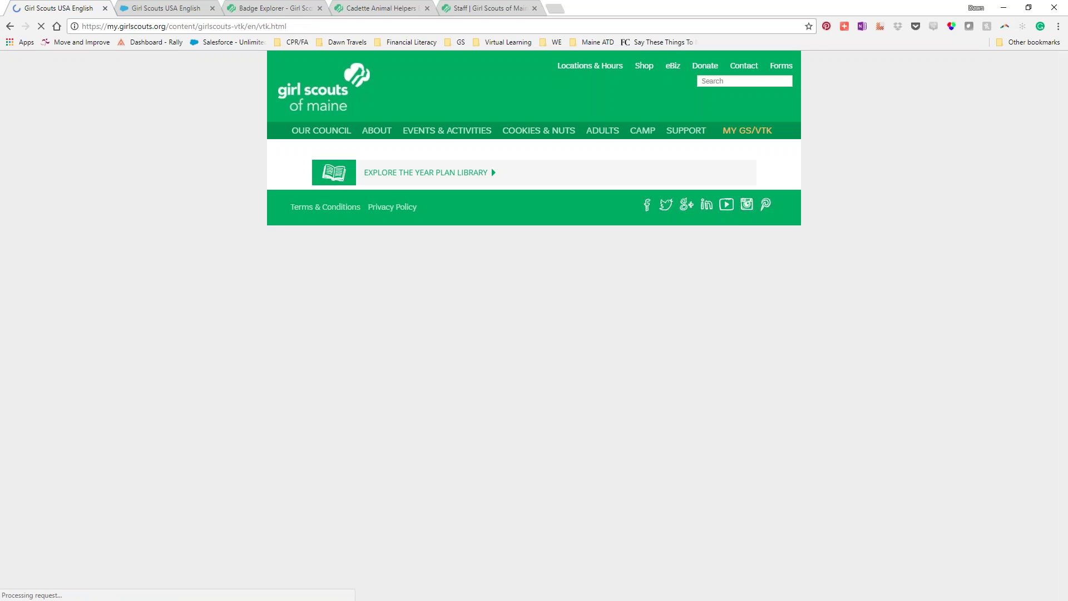
{"action": "scroll", "coordinate": [680, 414], "scroll_direction": "down", "scroll_amount": 10}
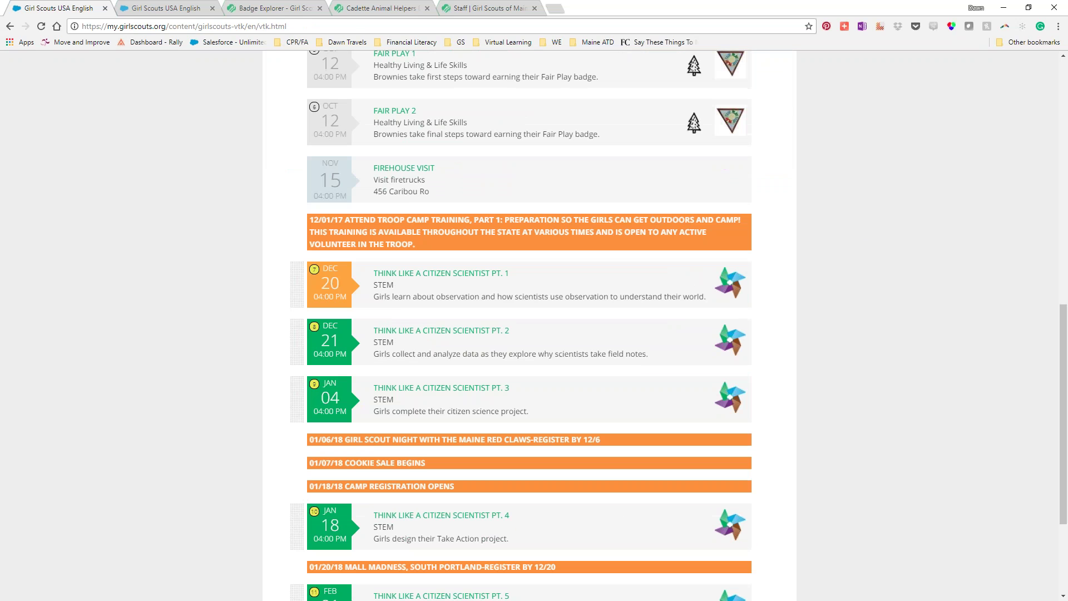
{"action": "left_click", "coordinate": [403, 274]}
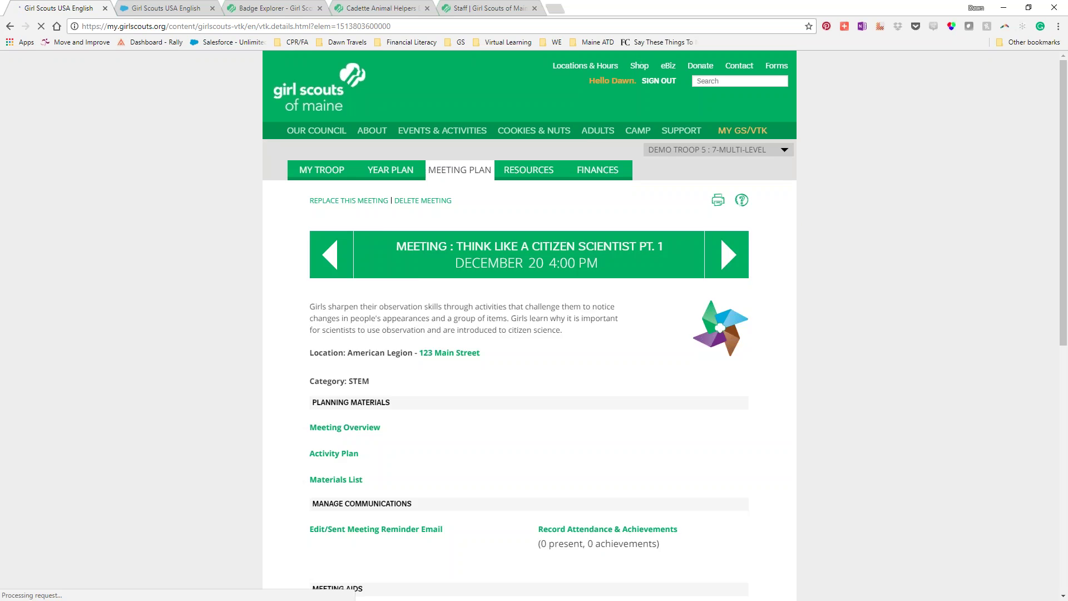
{"action": "scroll", "coordinate": [554, 426], "scroll_direction": "down", "scroll_amount": 5}
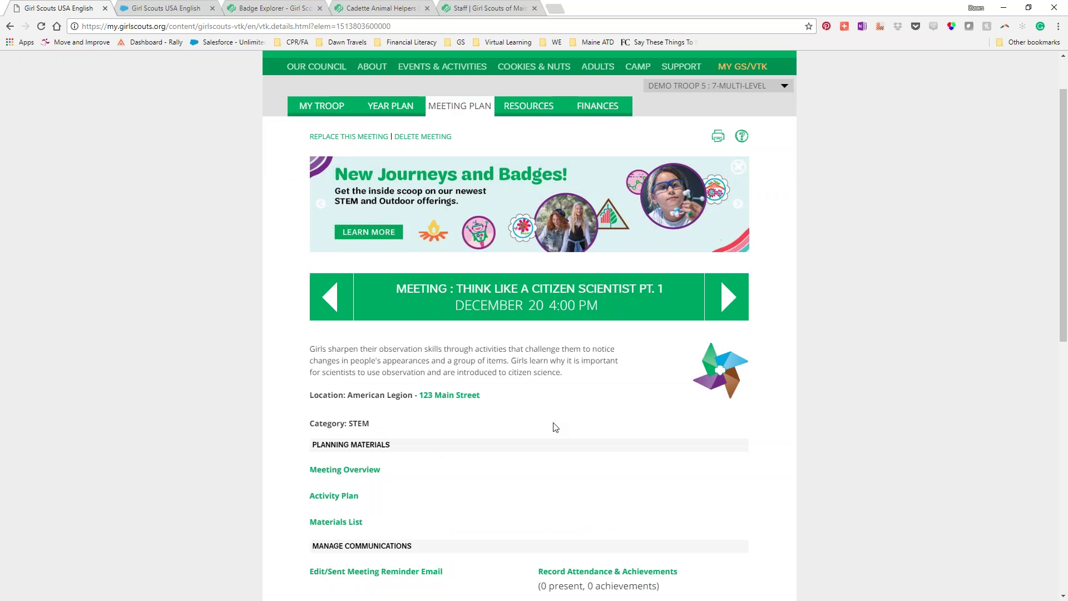
View the meeting's reminder email and its attendance and achievements form, closing each without changes.
{"action": "left_click", "coordinate": [370, 358]}
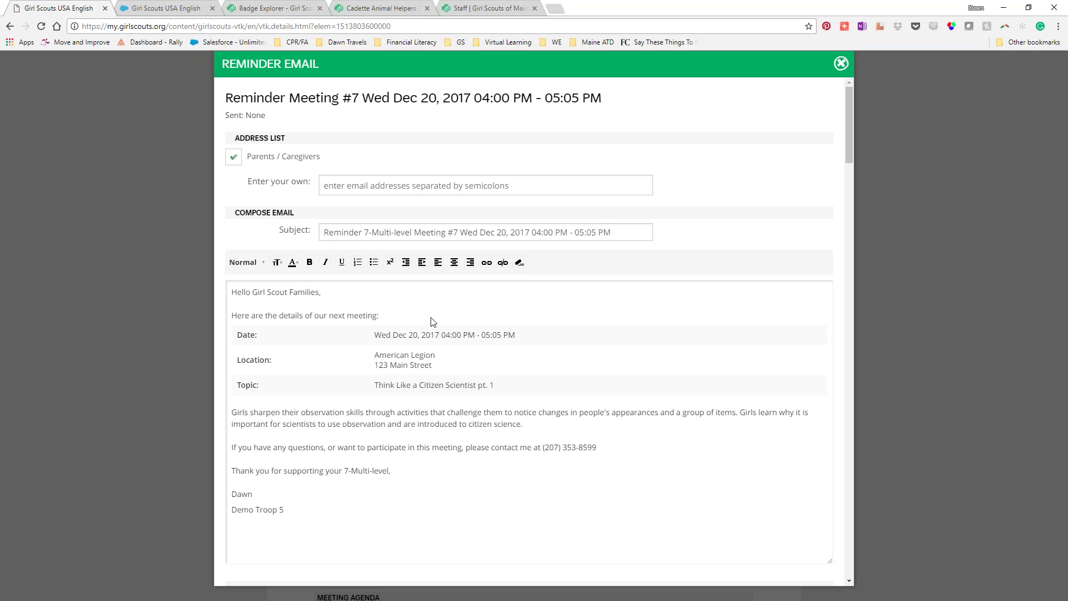
{"action": "left_click", "coordinate": [841, 62]}
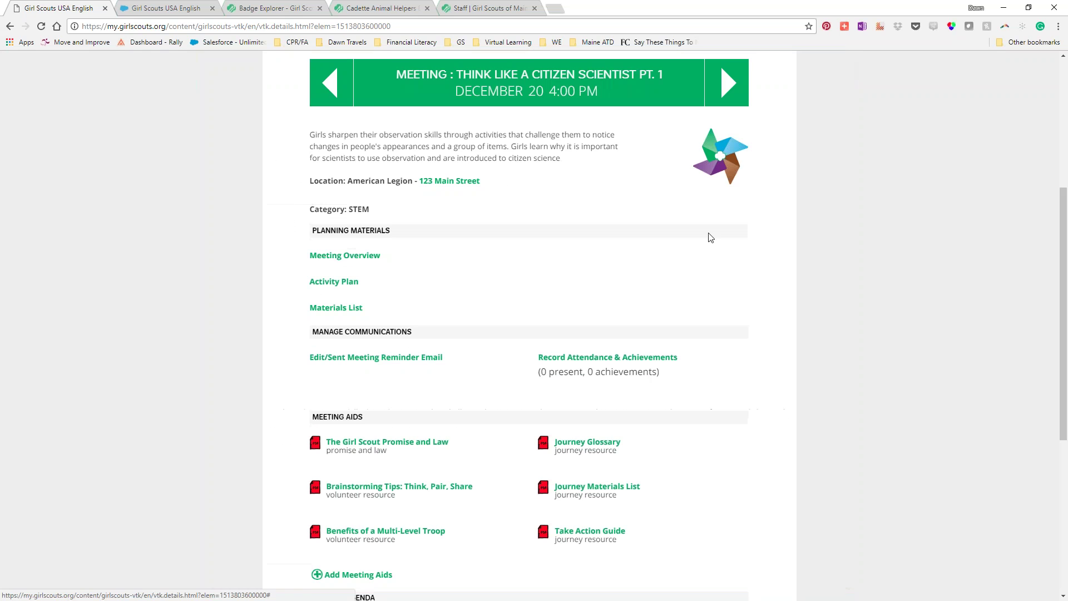
{"action": "left_click", "coordinate": [574, 357]}
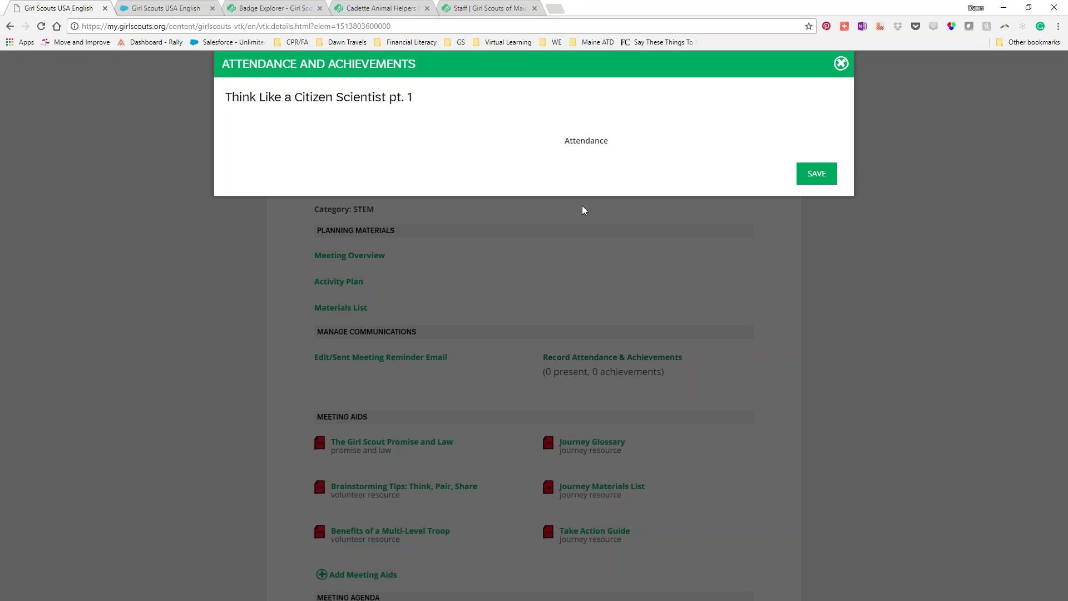
{"action": "left_click", "coordinate": [841, 64]}
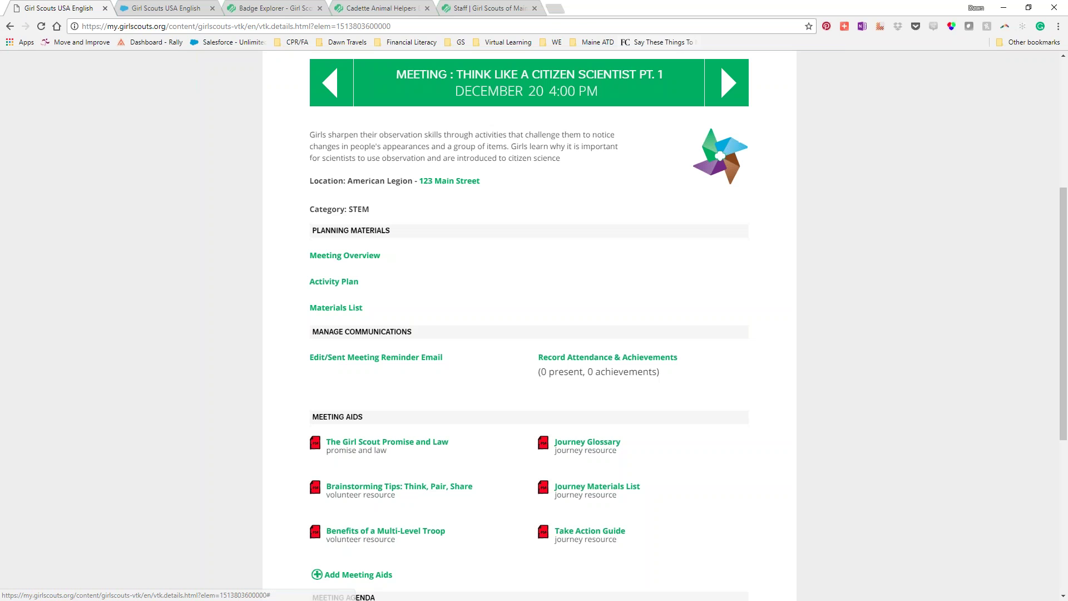
Open the bookmarked Volunteer Toolkit Demo site in a new browser tab.
{"action": "left_click", "coordinate": [555, 10]}
{"action": "left_click", "coordinate": [460, 43]}
{"action": "left_click", "coordinate": [495, 111]}
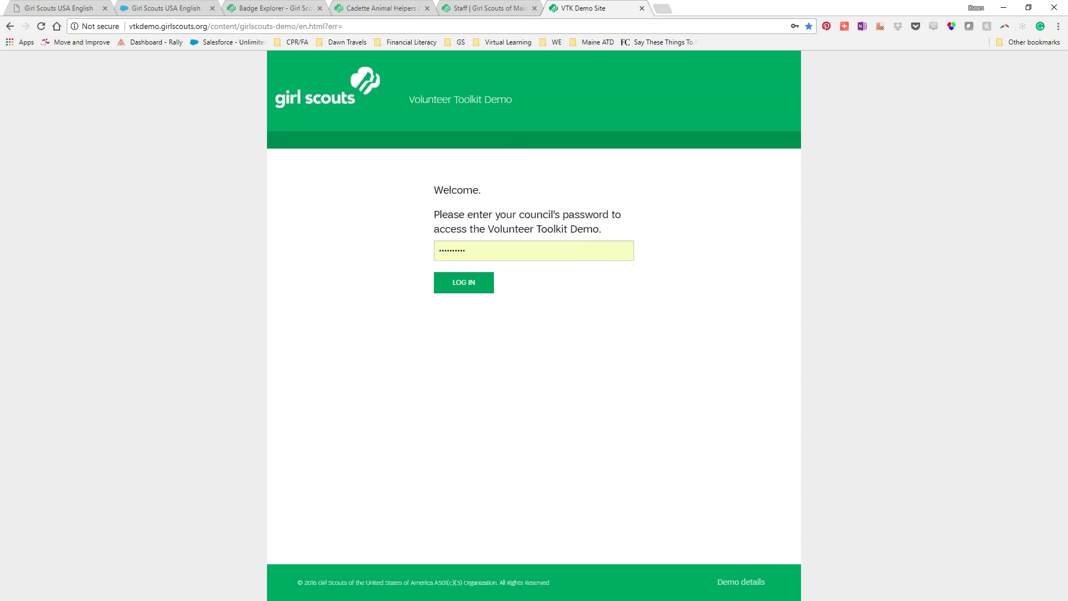
Log in to the Volunteer Toolkit Demo with the council password and start the Troop Leader demo for the Brownie grade level.
{"action": "left_click", "coordinate": [475, 287]}
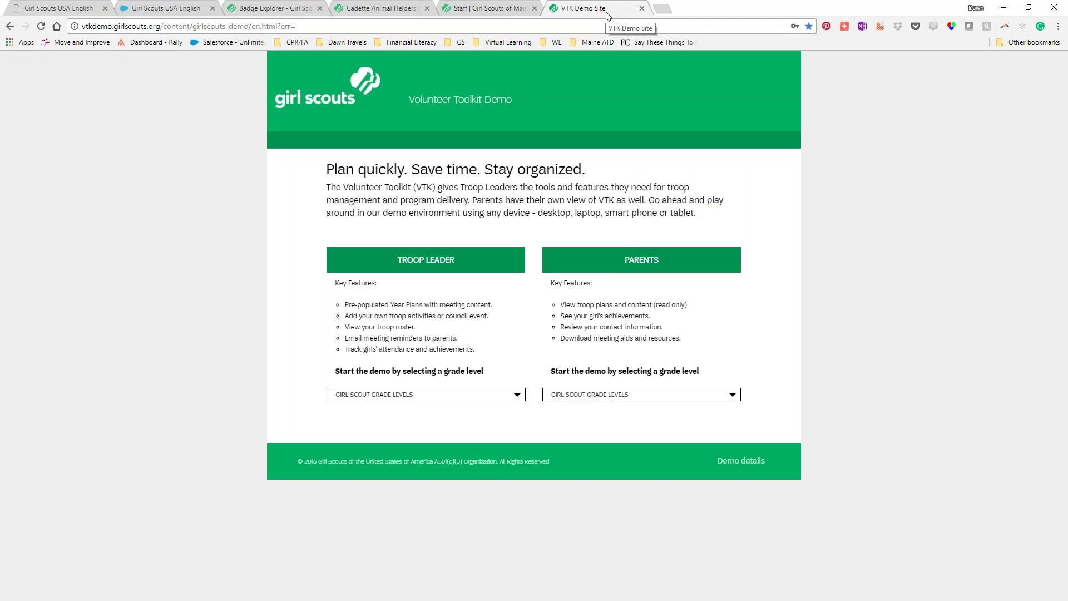
{"action": "left_click", "coordinate": [521, 399]}
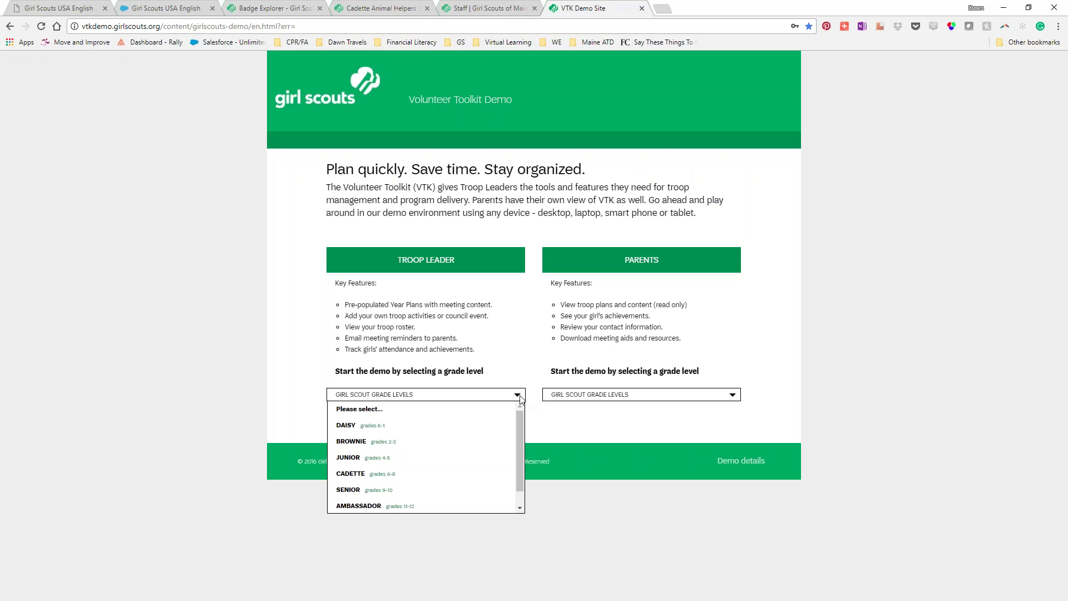
{"action": "left_click", "coordinate": [388, 441]}
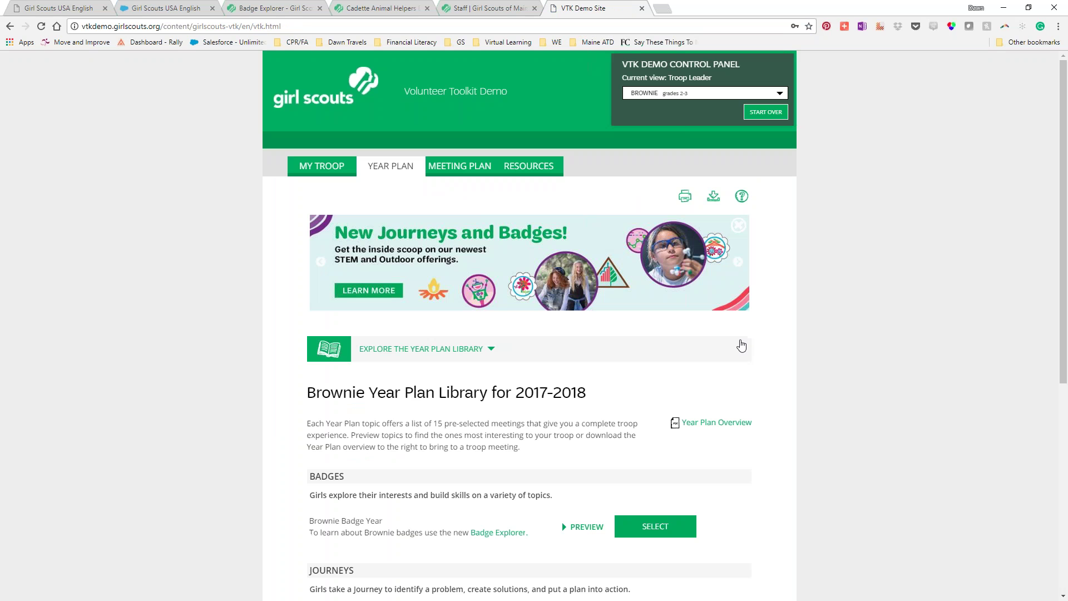
View the Brownie troop roster and review the options in the Brownie Year Plan Library for 2017-2018.
{"action": "left_click", "coordinate": [322, 172]}
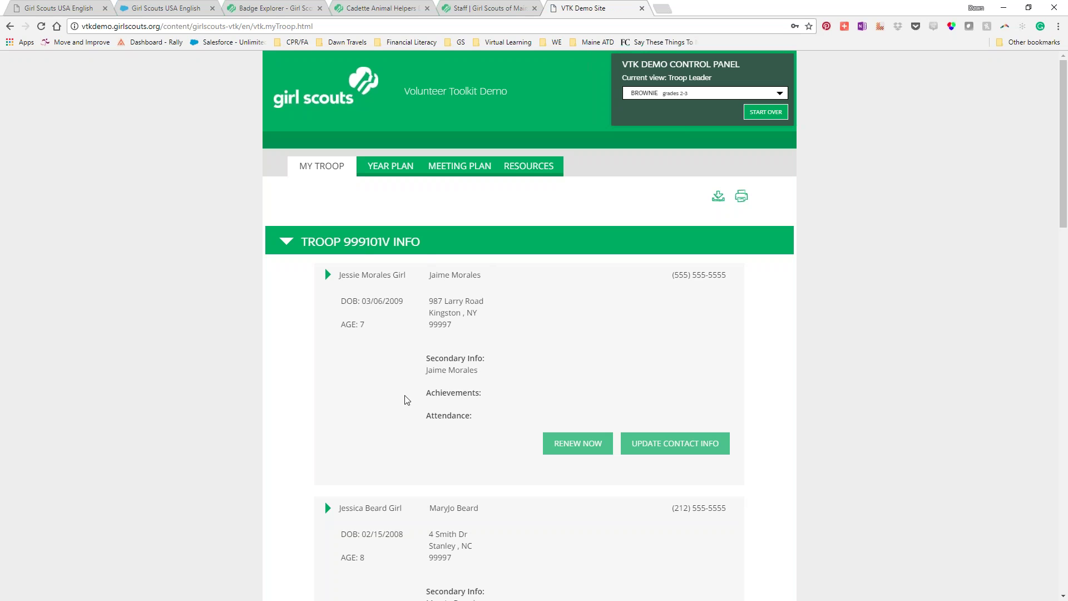
{"action": "left_click", "coordinate": [405, 172]}
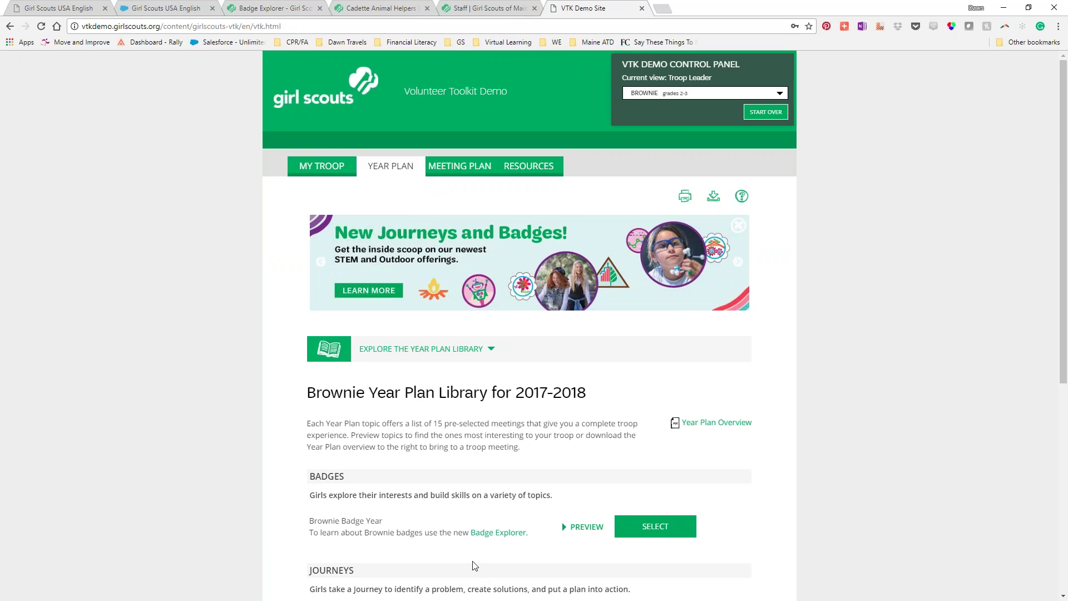
{"action": "scroll", "coordinate": [474, 556], "scroll_direction": "down", "scroll_amount": 4}
{"action": "scroll", "coordinate": [472, 261], "scroll_direction": "down", "scroll_amount": 2}
{"action": "scroll", "coordinate": [439, 294], "scroll_direction": "up", "scroll_amount": 6}
{"action": "left_click", "coordinate": [393, 148]}
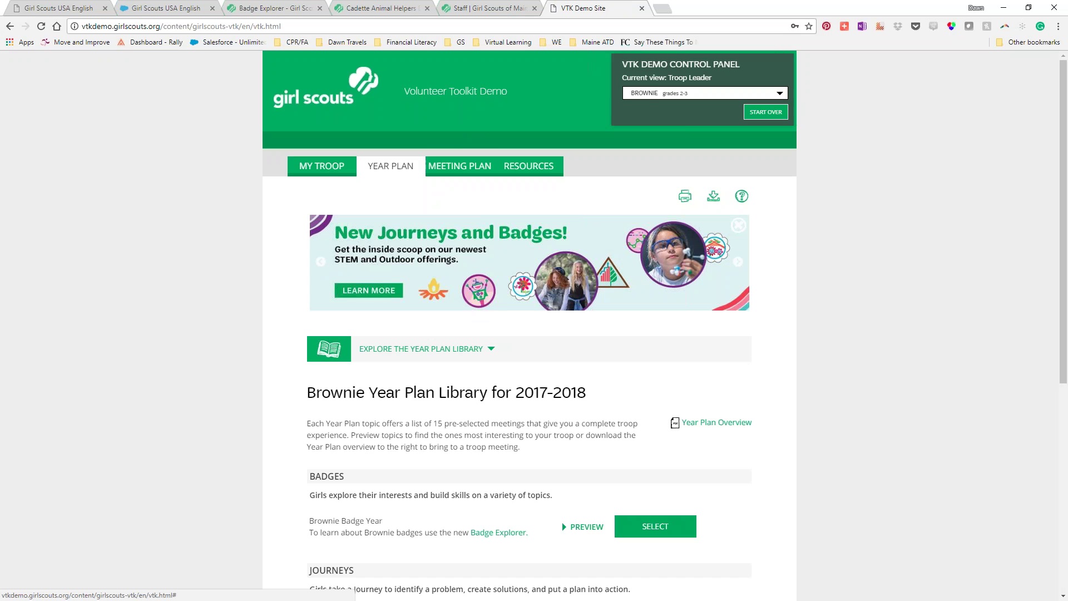
Try to open the meeting plan, and select Brownie Badge Year as the troop's year plan.
{"action": "left_click", "coordinate": [460, 166]}
{"action": "left_click", "coordinate": [624, 87]}
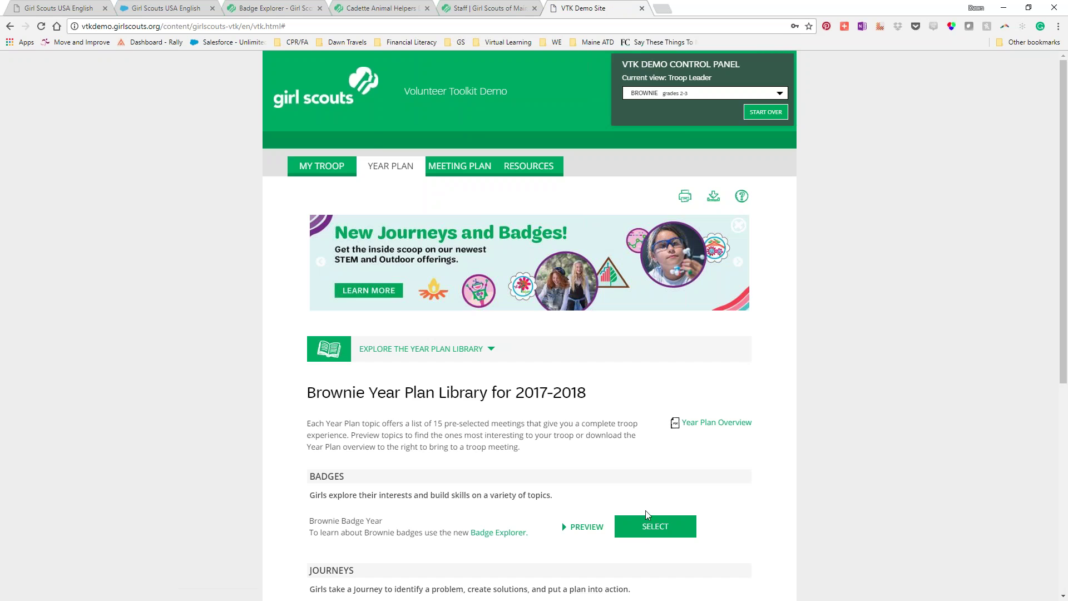
{"action": "left_click", "coordinate": [650, 531]}
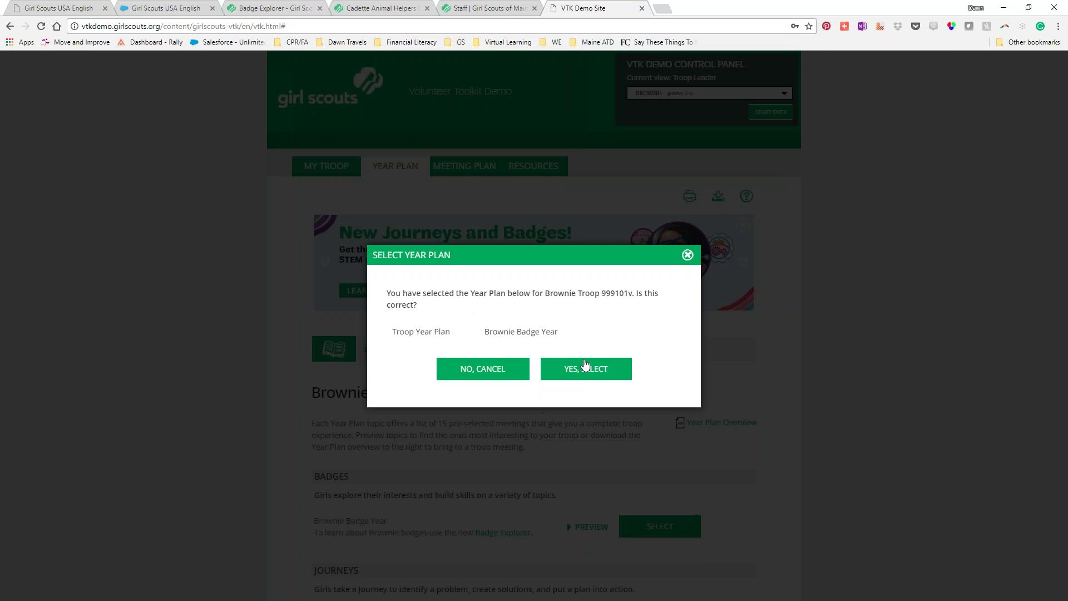
{"action": "left_click", "coordinate": [585, 367]}
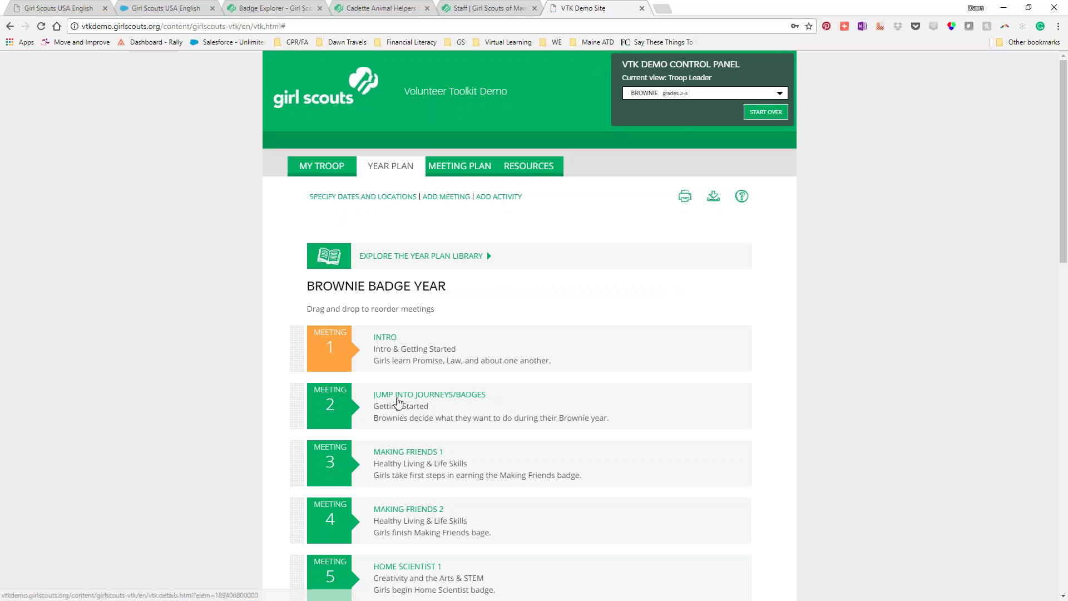
Open the Jump Into Journeys/Badges meeting, view its attendance form without changes, and review its planning materials and meeting aids.
{"action": "left_click", "coordinate": [398, 396]}
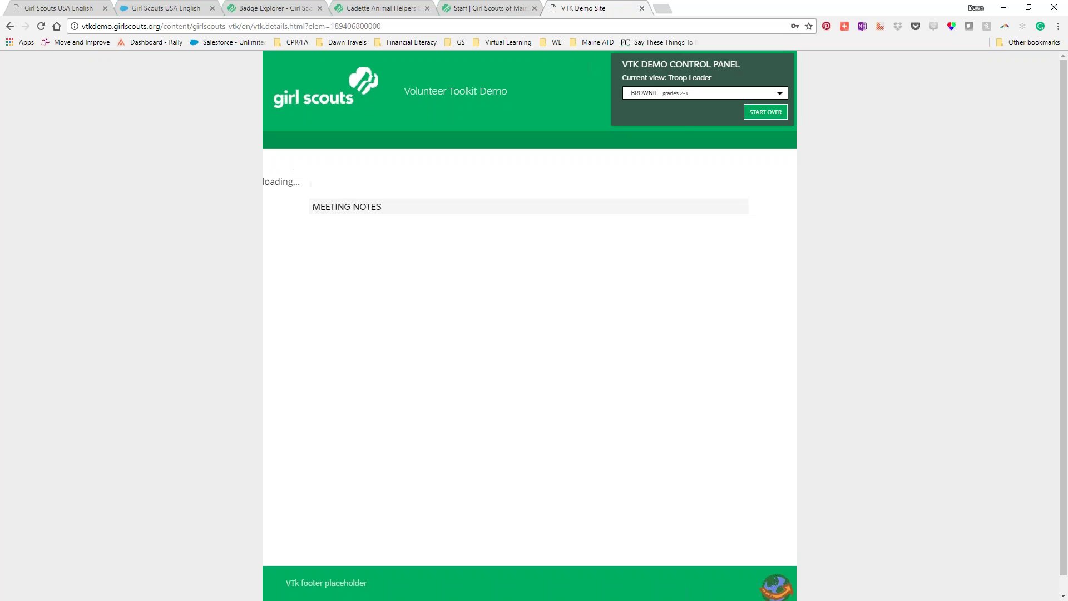
{"action": "left_click", "coordinate": [579, 506]}
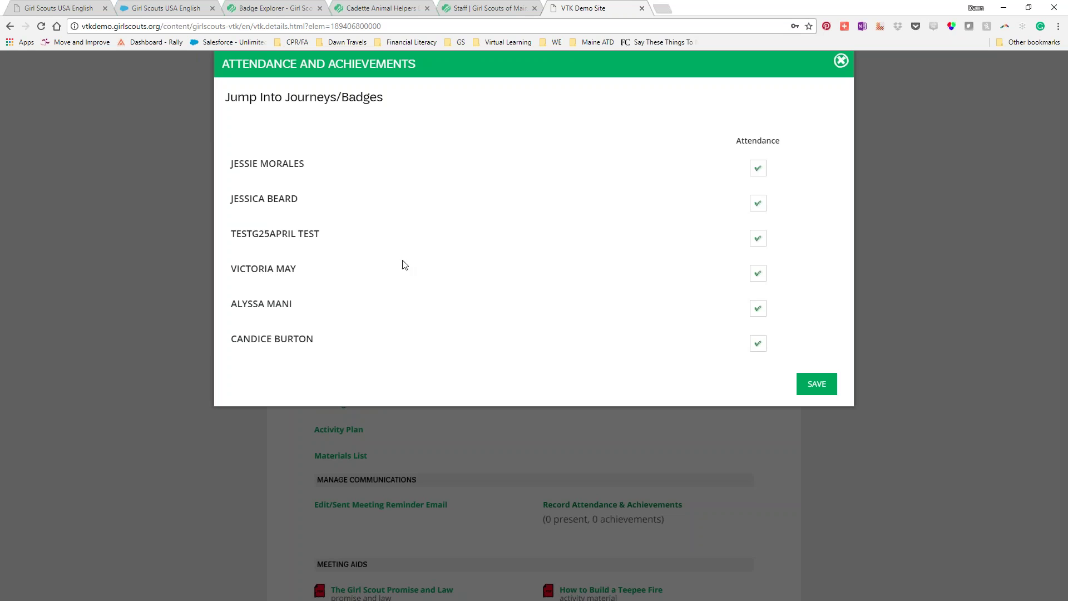
{"action": "scroll", "coordinate": [272, 267], "scroll_direction": "up", "scroll_amount": 2}
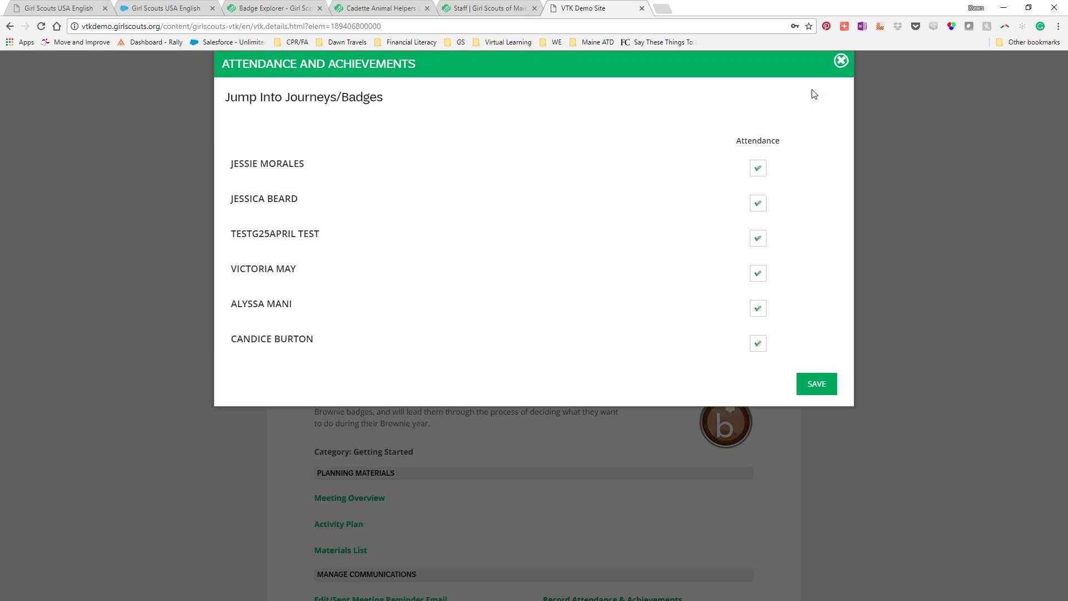
{"action": "left_click", "coordinate": [841, 62]}
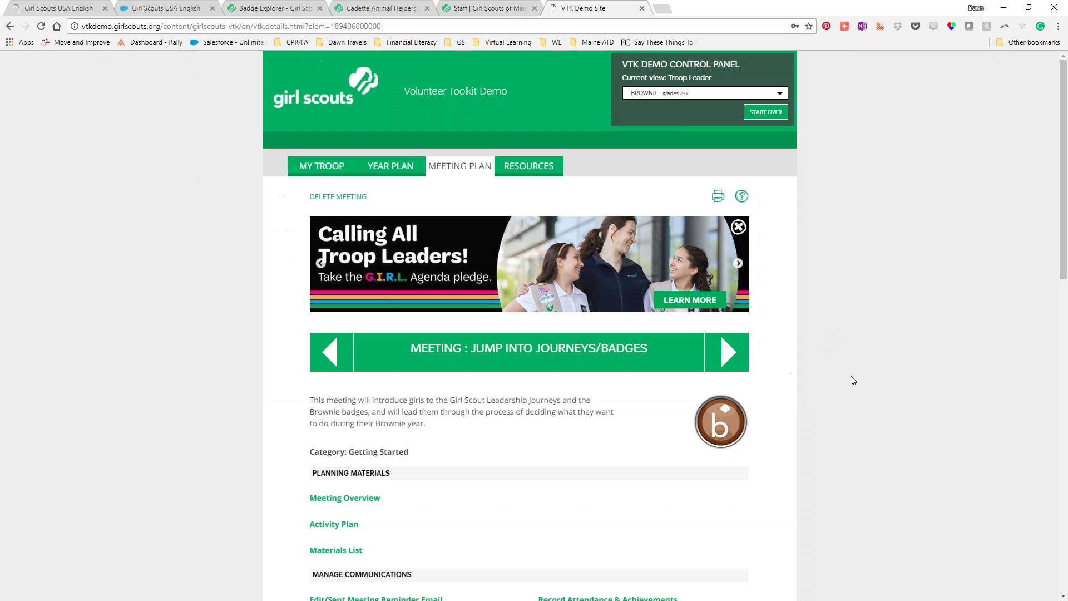
{"action": "scroll", "coordinate": [789, 316], "scroll_direction": "down", "scroll_amount": 4}
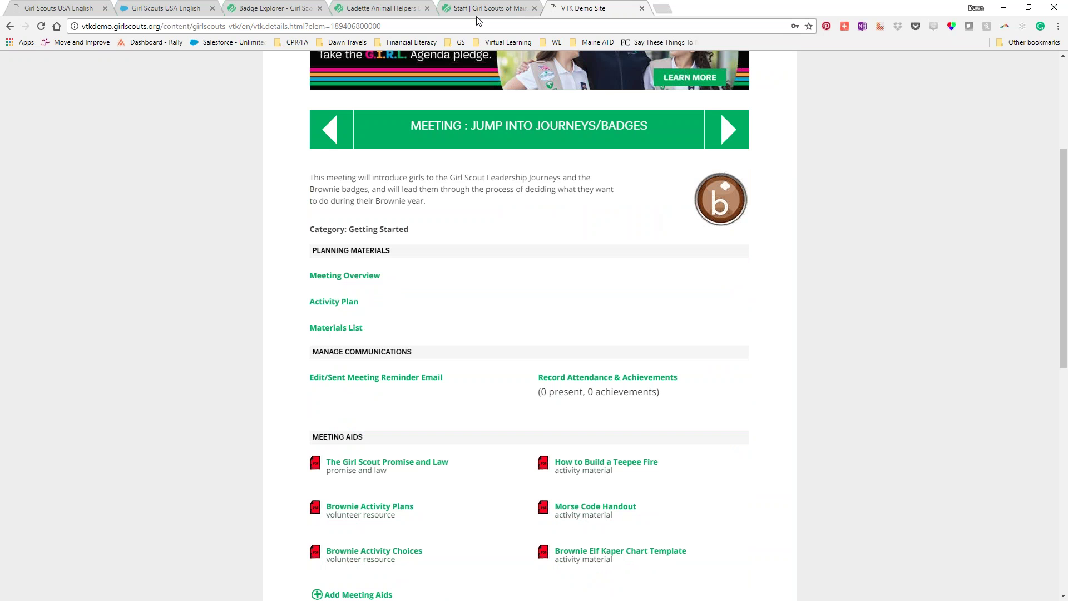
Return to the demo start page and start the Parents demo for the Brownie grade level.
{"action": "left_click", "coordinate": [9, 27]}
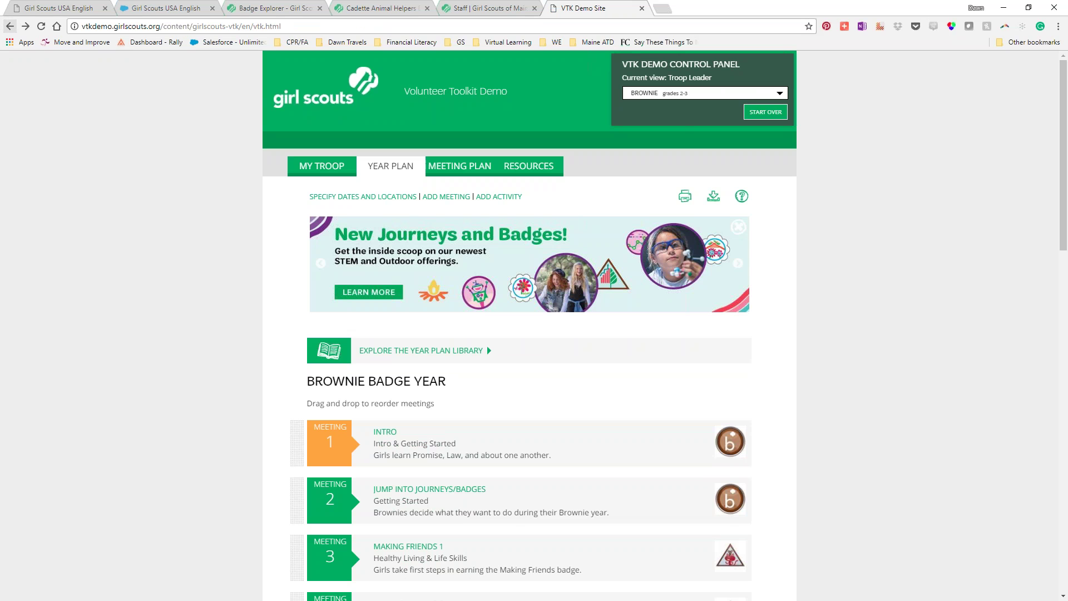
{"action": "left_click", "coordinate": [10, 27]}
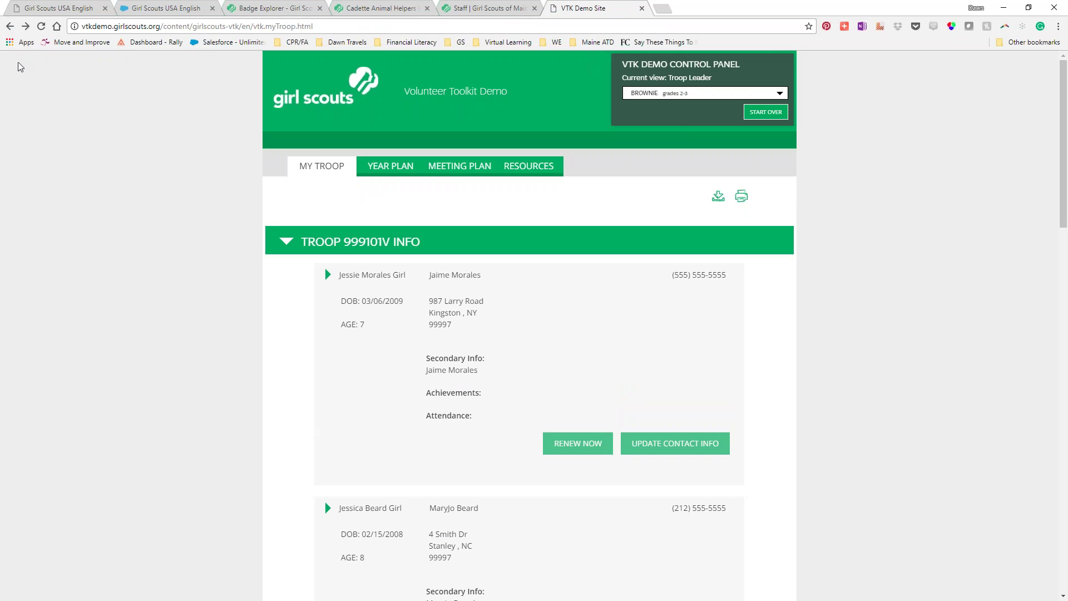
{"action": "left_click", "coordinate": [10, 26]}
{"action": "left_click", "coordinate": [10, 26]}
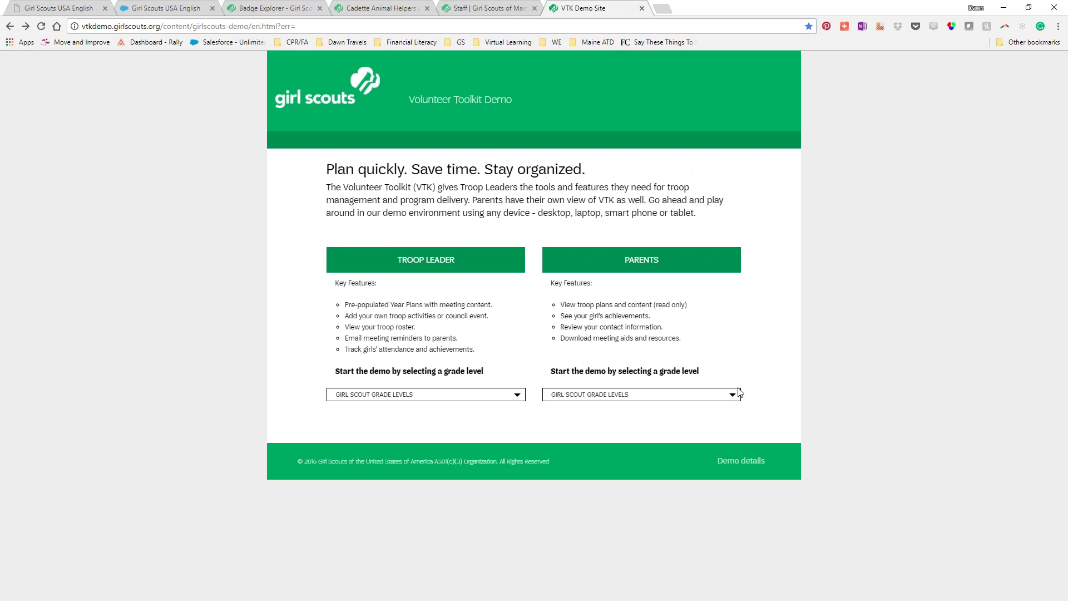
{"action": "left_click", "coordinate": [732, 395]}
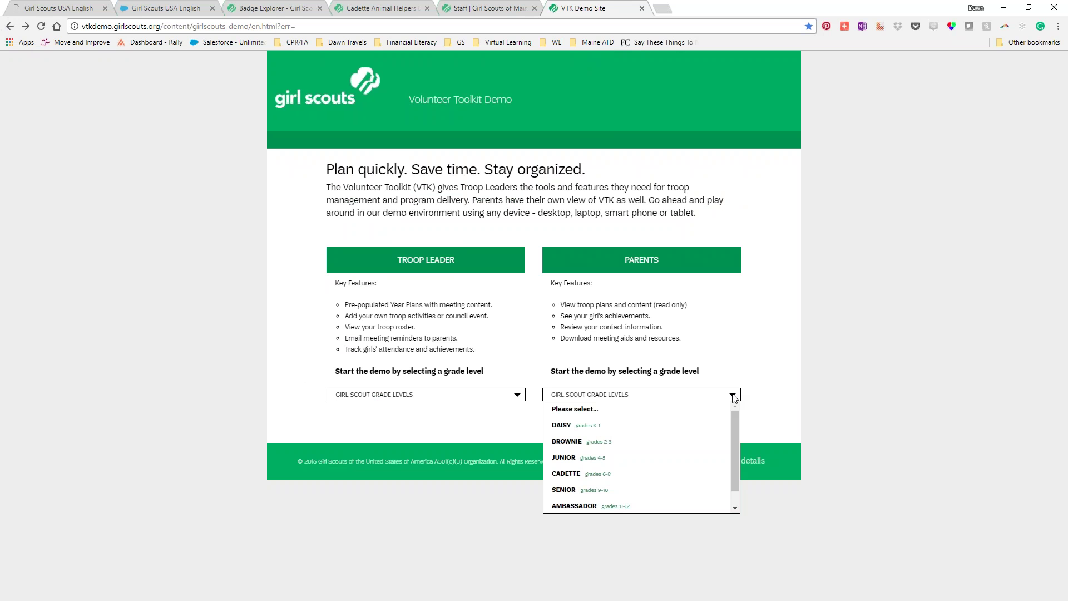
{"action": "left_click", "coordinate": [695, 444]}
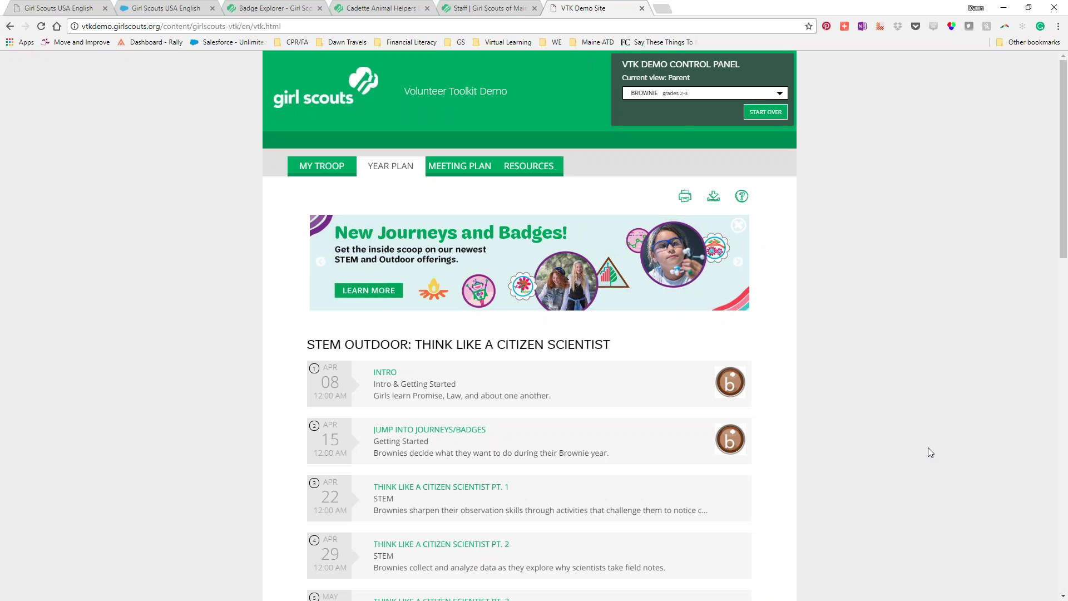
Open the Think Like a Citizen Scientist pt. 1 meeting in the parent view and review its materials, aids and agenda.
{"action": "left_click", "coordinate": [463, 487]}
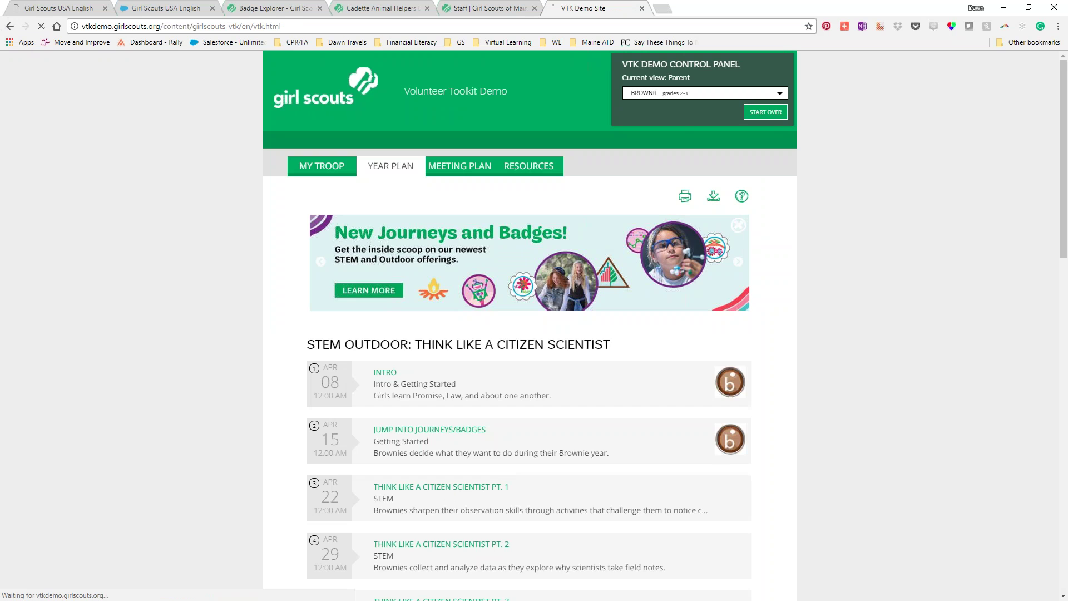
{"action": "scroll", "coordinate": [927, 485], "scroll_direction": "down", "scroll_amount": 5}
{"action": "scroll", "coordinate": [927, 485], "scroll_direction": "down", "scroll_amount": 2}
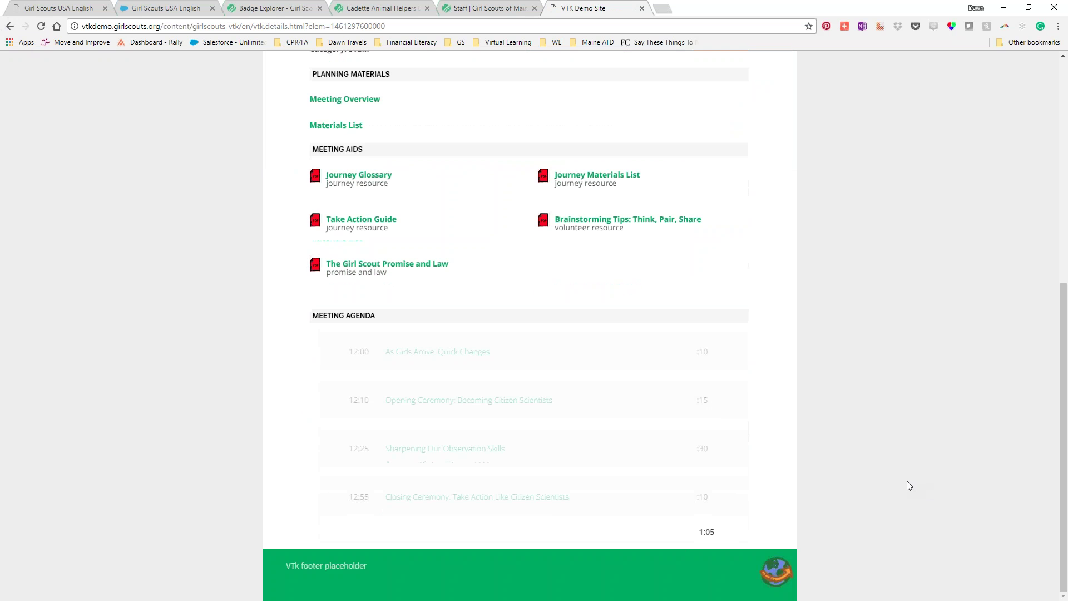
{"action": "scroll", "coordinate": [907, 481], "scroll_direction": "up", "scroll_amount": 7}
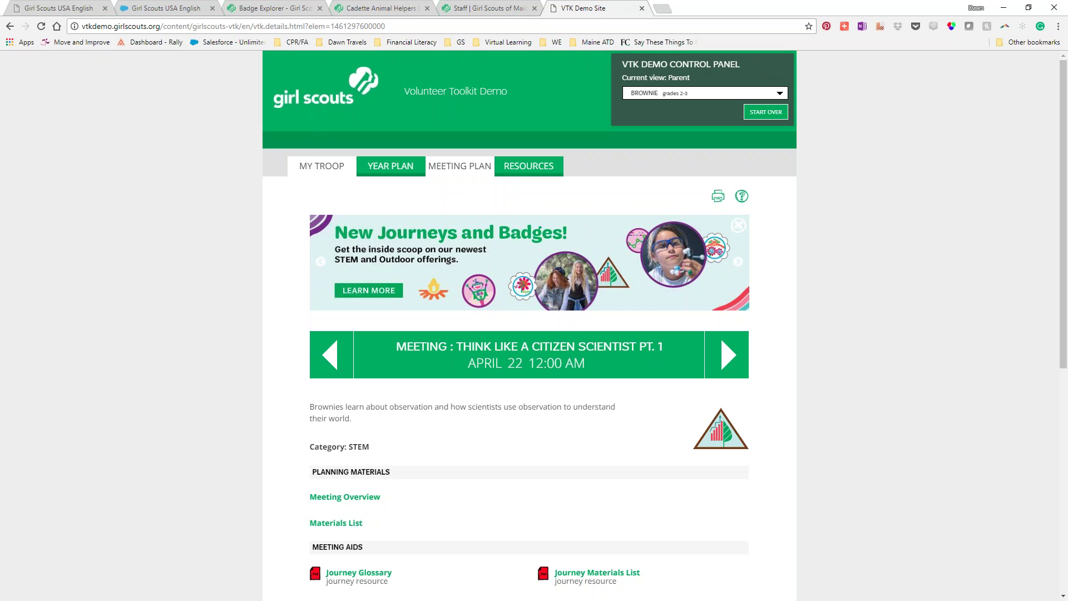
View the girl's troop information in the parent view and return to the original toolkit's December 20 meeting plan.
{"action": "left_click", "coordinate": [321, 165]}
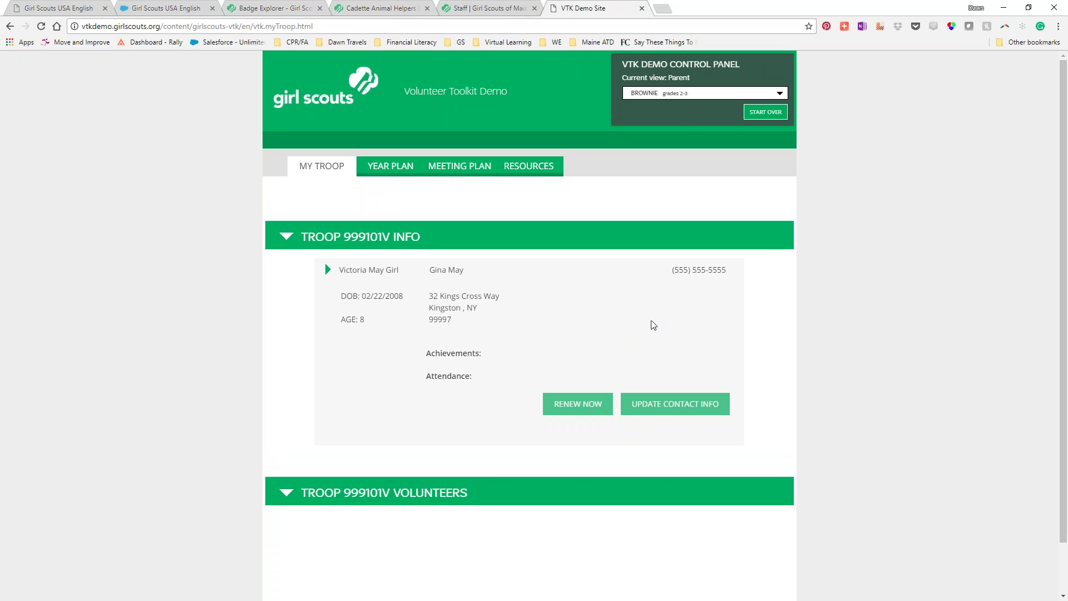
{"action": "left_click", "coordinate": [328, 271]}
{"action": "left_click", "coordinate": [330, 272]}
{"action": "left_click", "coordinate": [10, 27]}
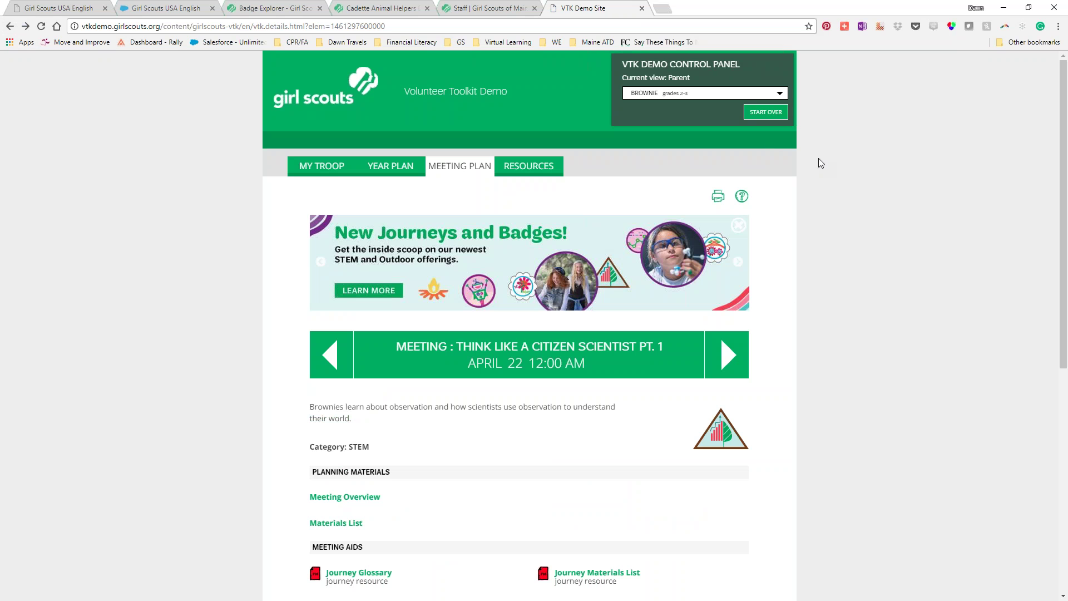
{"action": "left_click", "coordinate": [62, 7]}
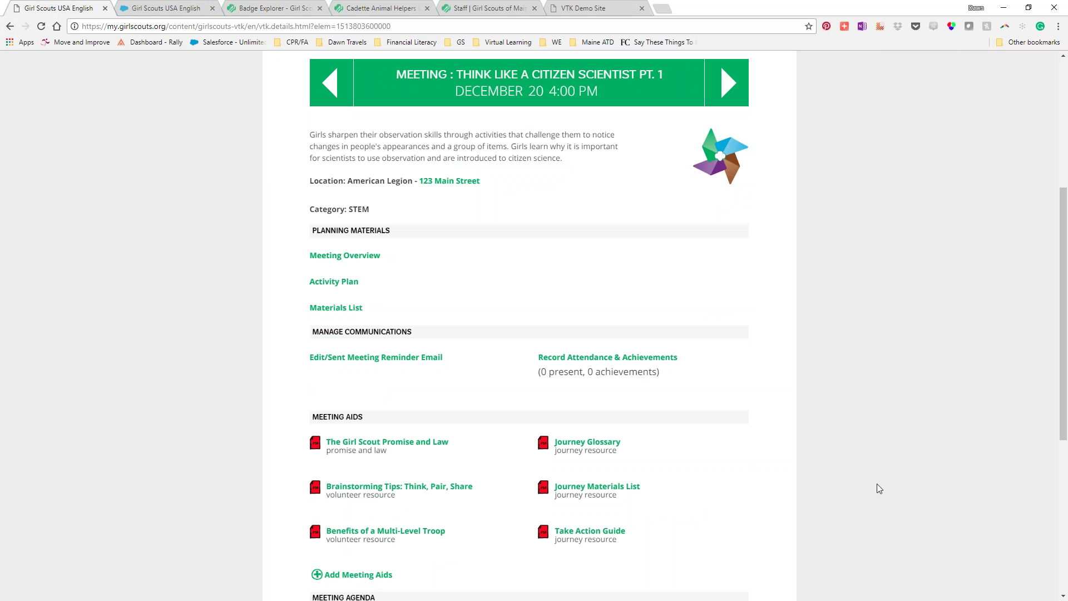